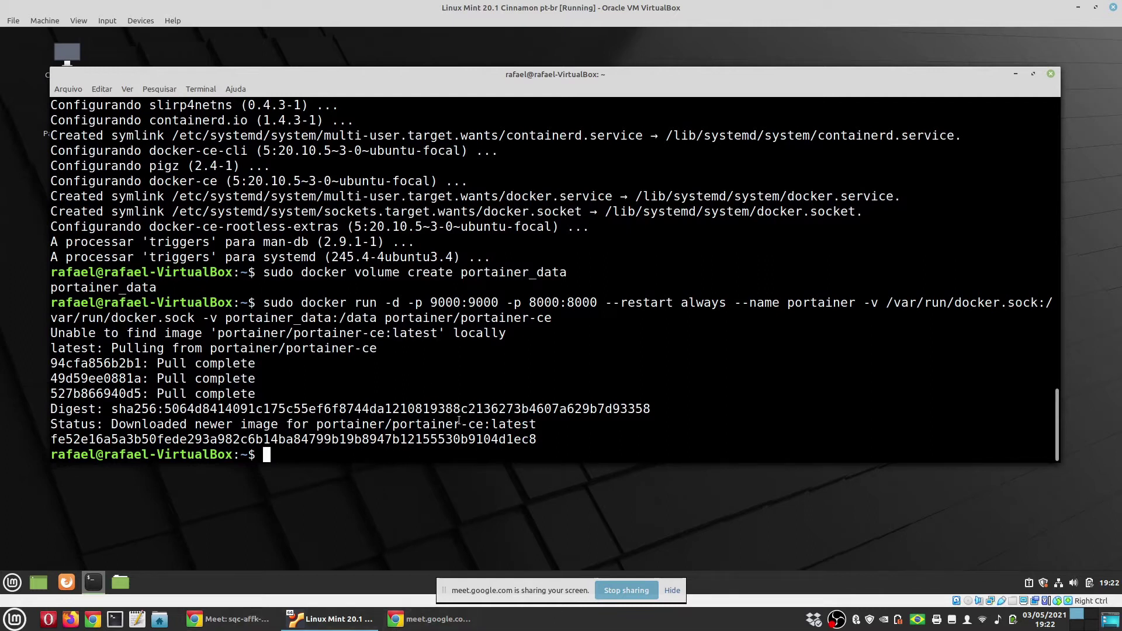
# Switch to the workspace showing the installation guide in LibreOffice Writer
pyautogui.hotkey('ctrl', 'alt', 'Left')
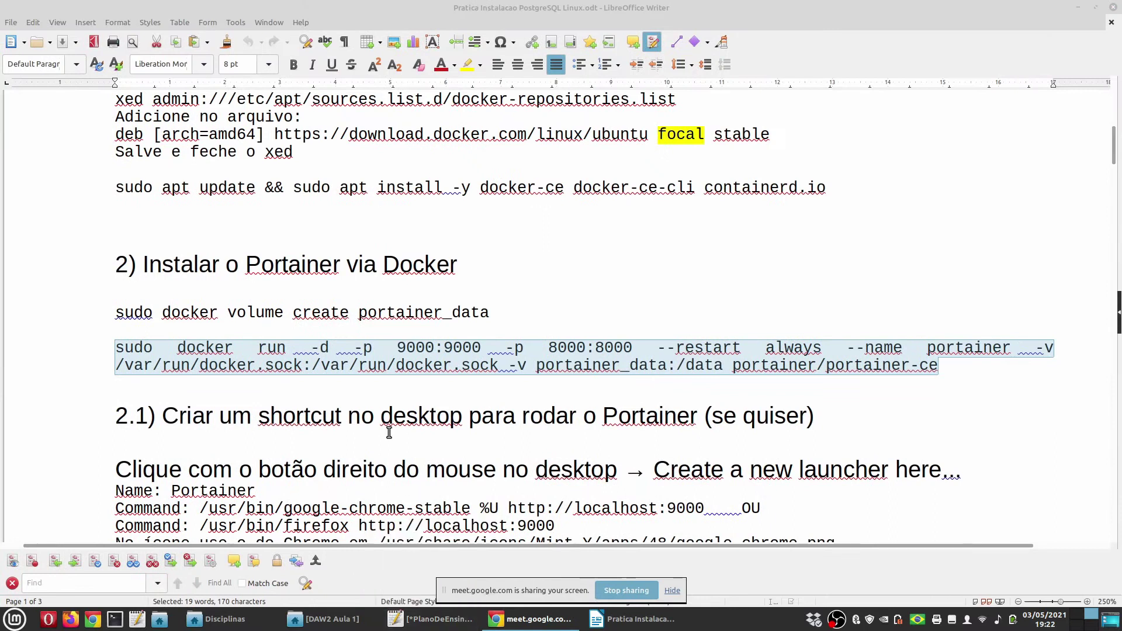
# Find the 9000:9000 port mapping in the guide's docker run line, then return to the VM
pyautogui.scroll(-3, 453, 388)
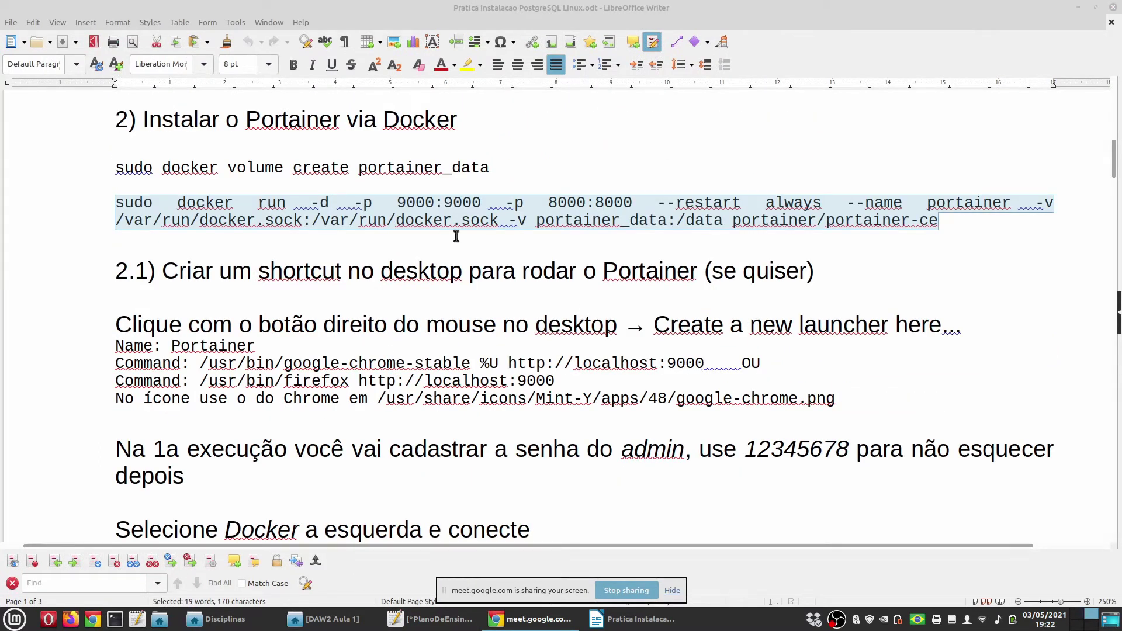
pyautogui.click(420, 204)
pyautogui.doubleClick(425, 205)
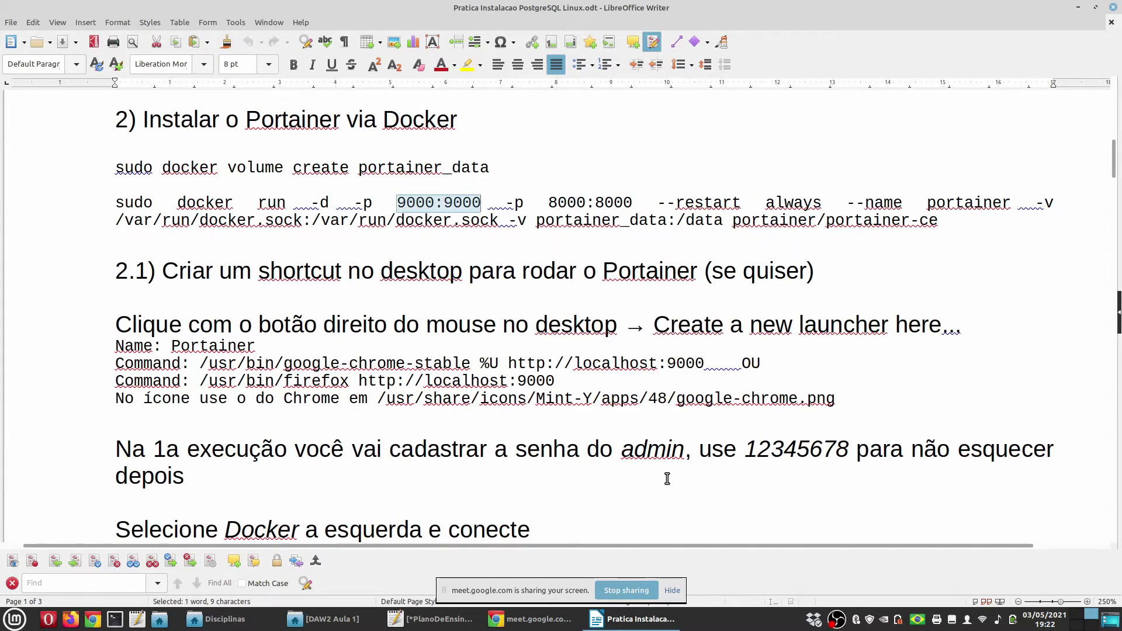
pyautogui.hotkey('ctrl', 'alt', 'Right')
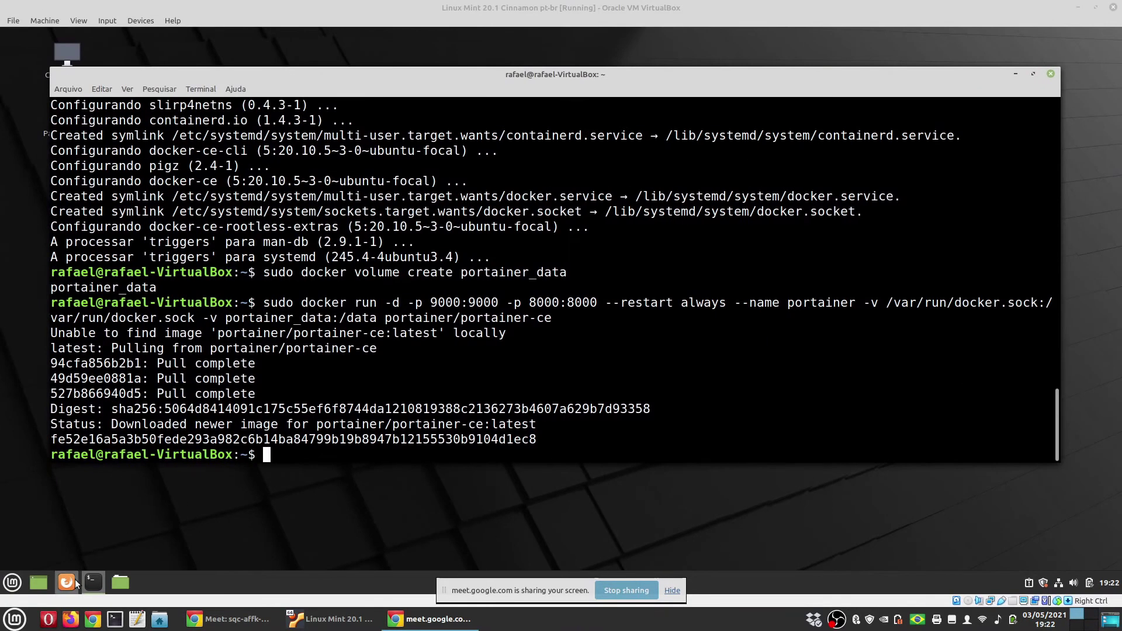
# Launch Firefox in the VM and load localhost:9000
pyautogui.click(75, 582)
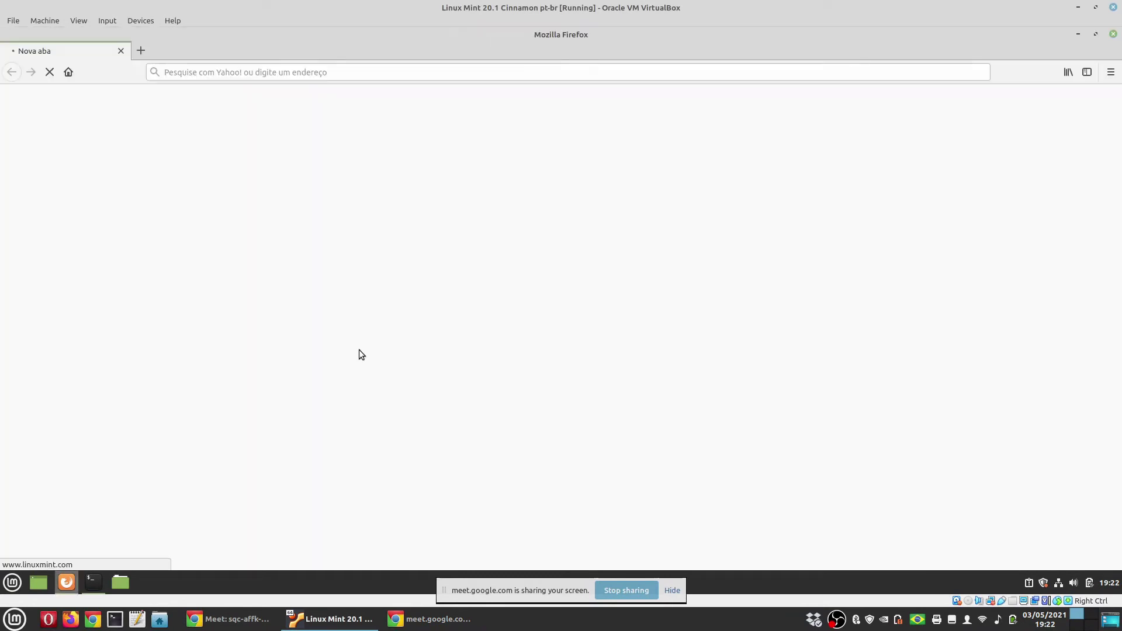
pyautogui.click(346, 74)
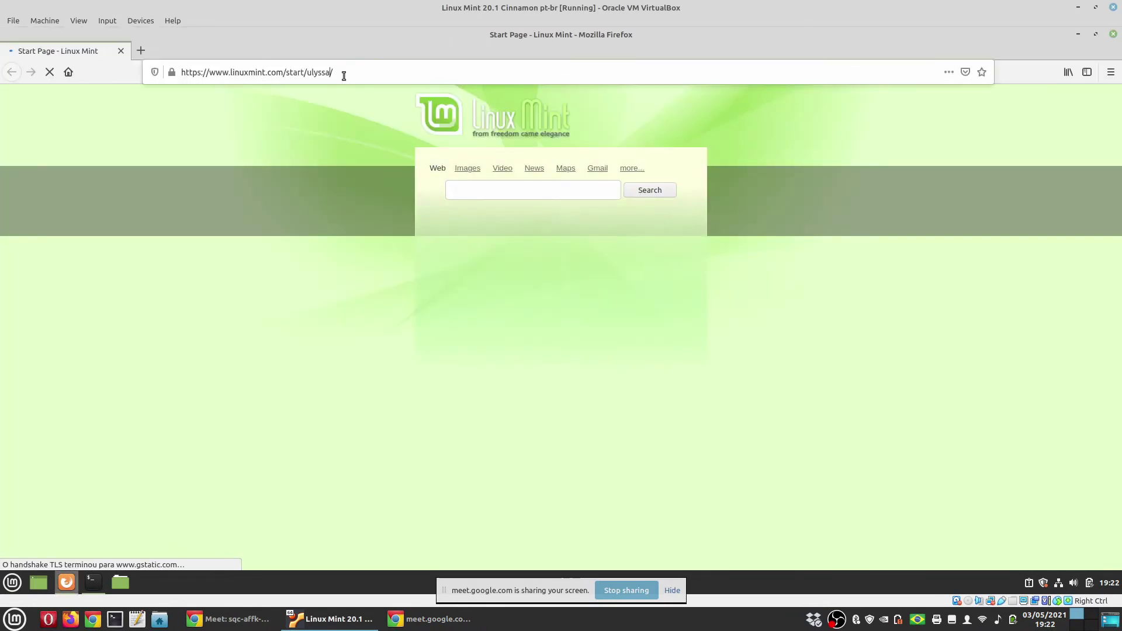
pyautogui.write('localhost')
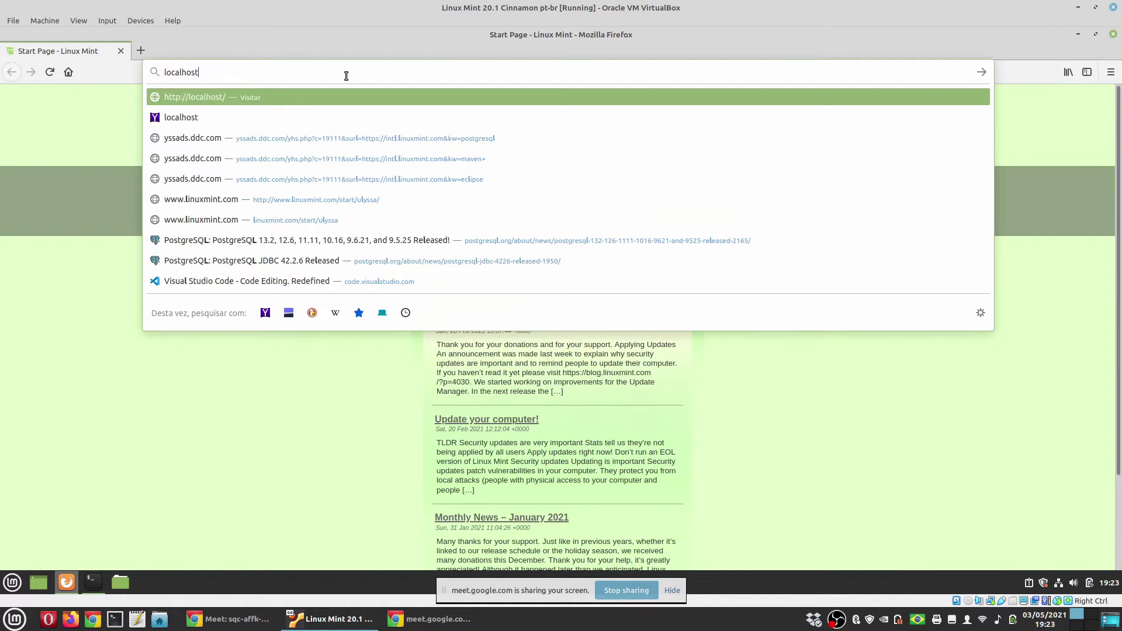
pyautogui.write(':9000')
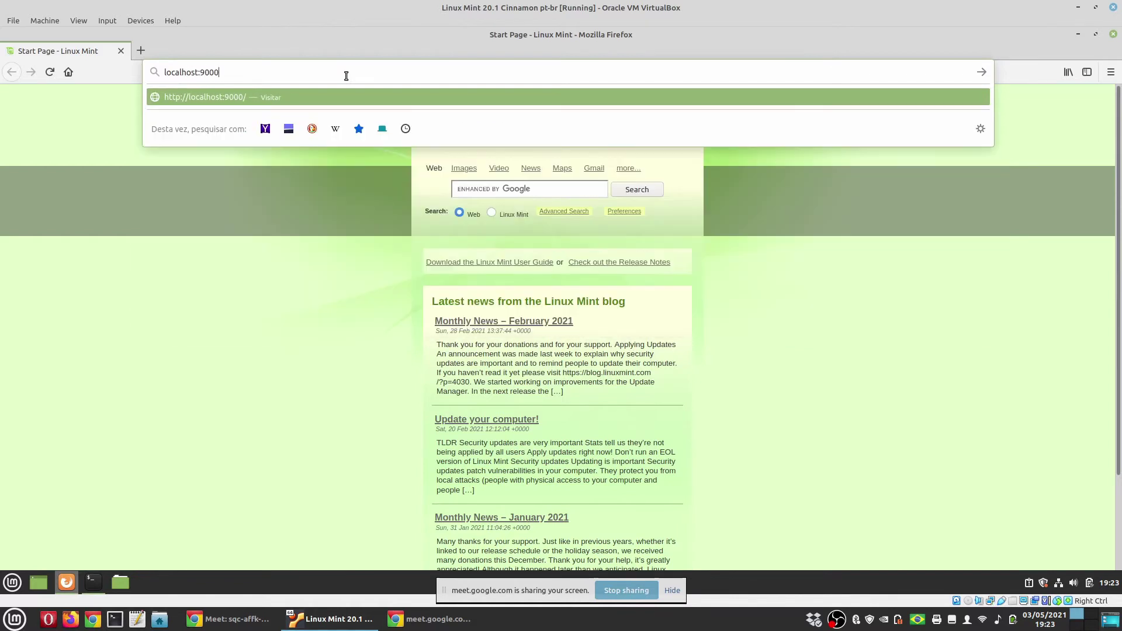
pyautogui.press('Return')
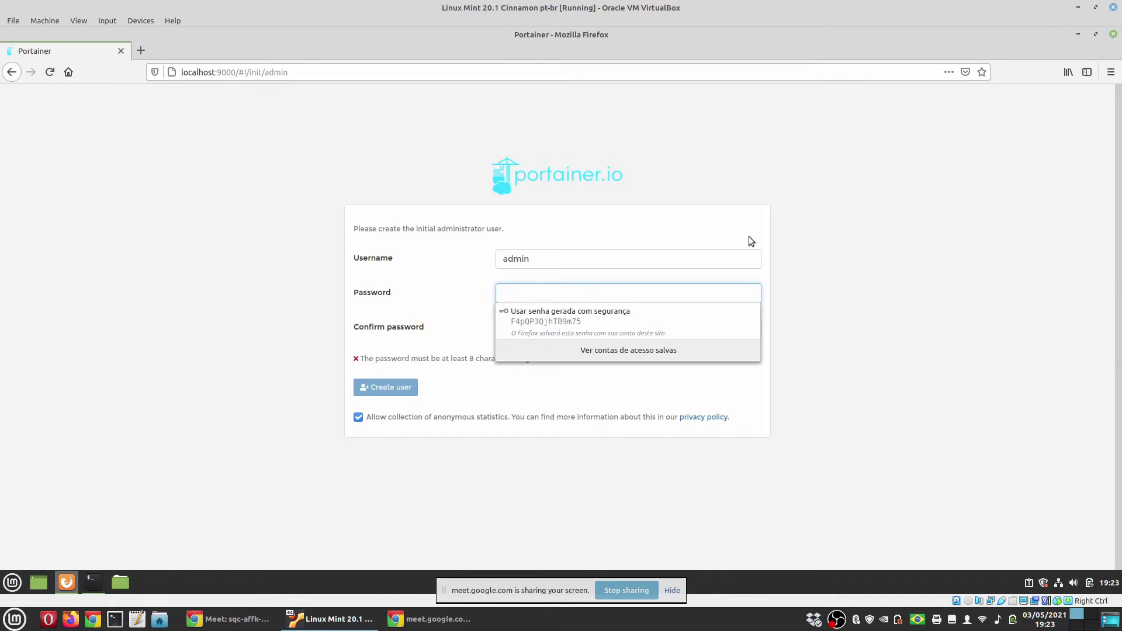
# Create the Portainer admin user with a chosen password and its confirmation
pyautogui.click(246, 272)
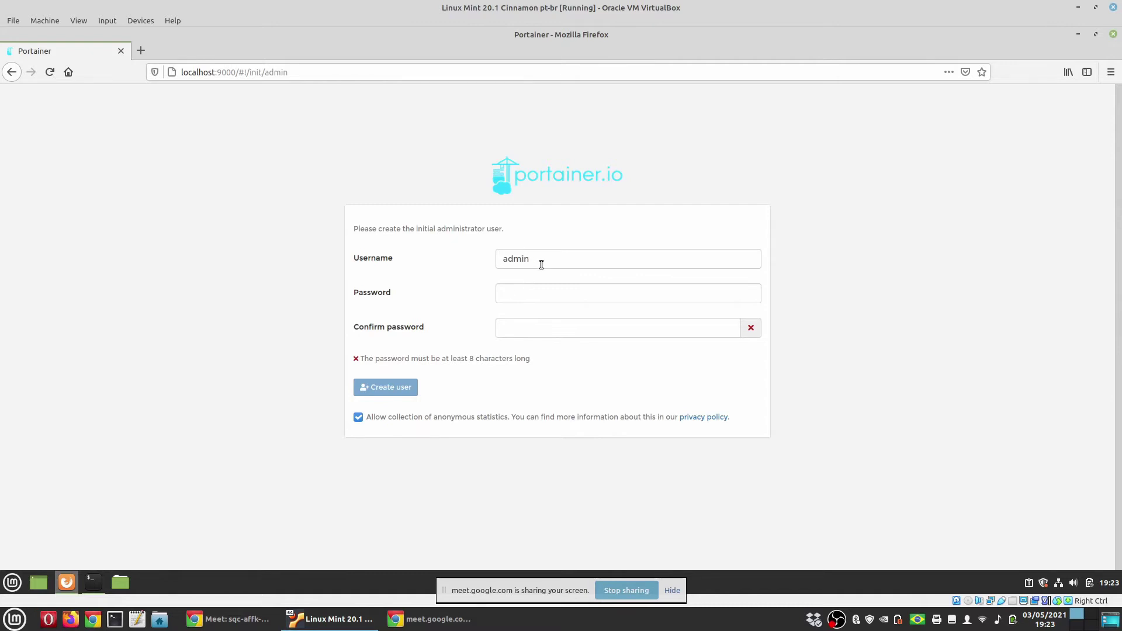
pyautogui.click(527, 291)
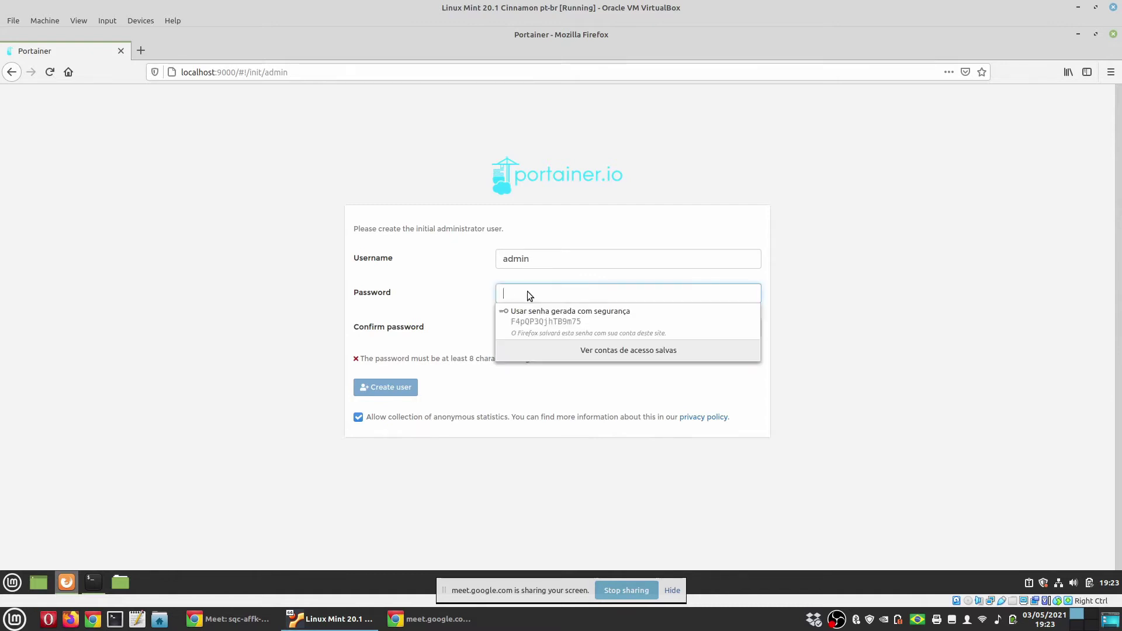
pyautogui.write('••••••••')
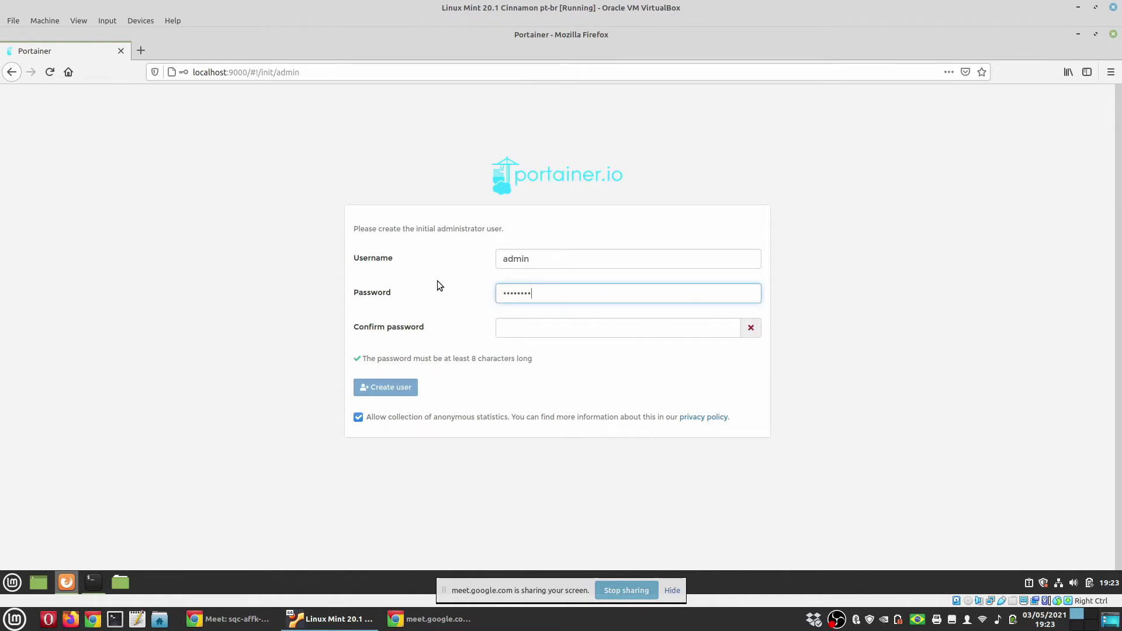
pyautogui.click(537, 330)
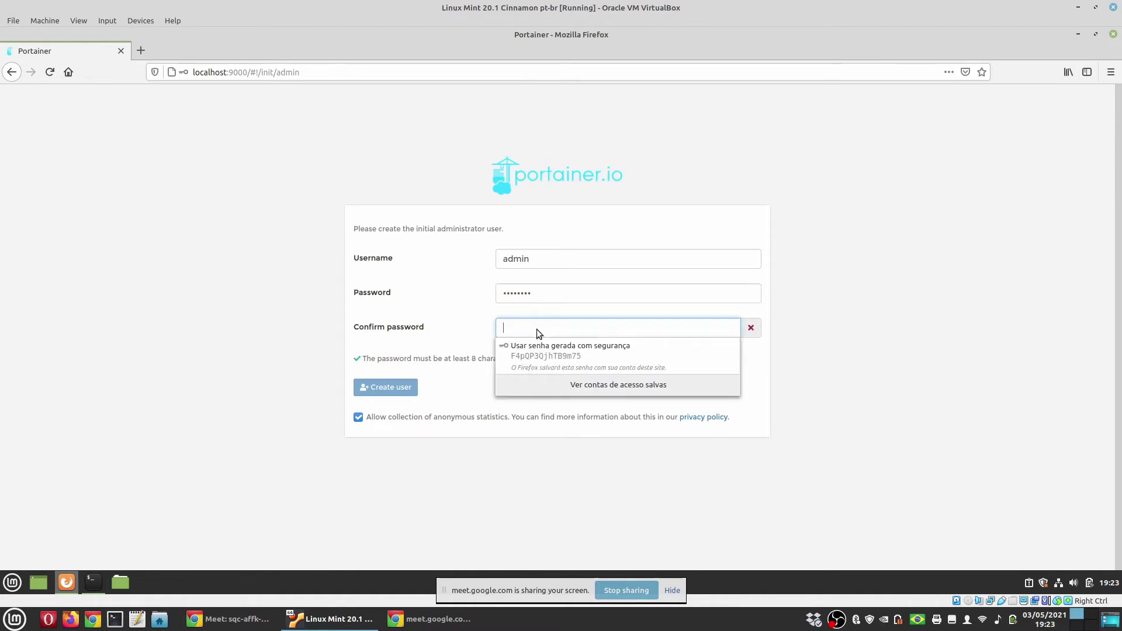
pyautogui.write('••••••••')
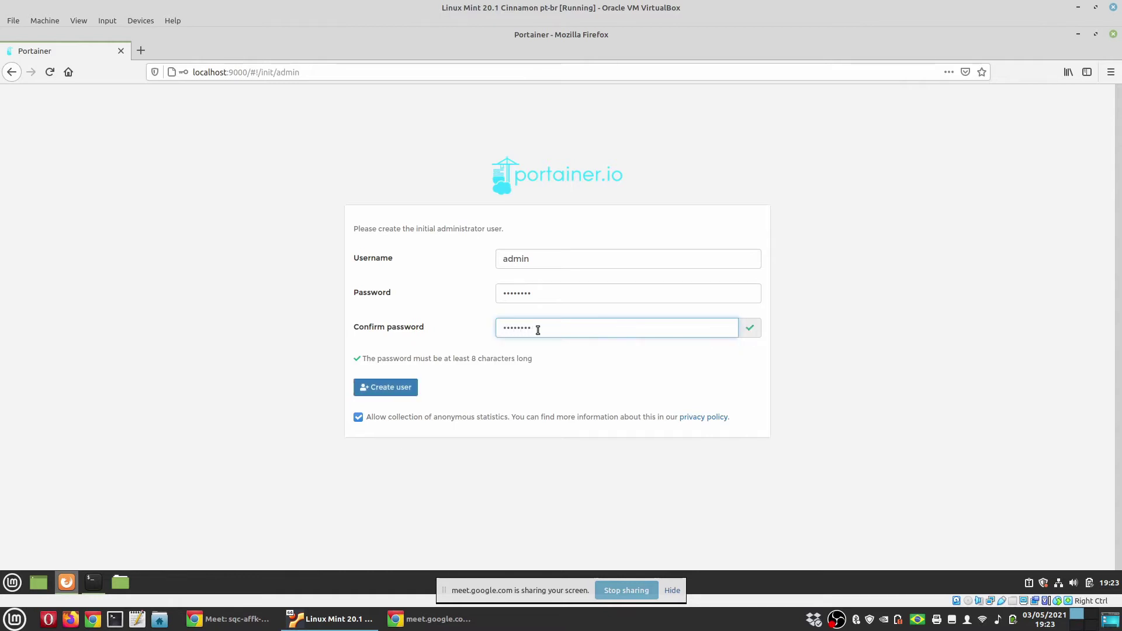
pyautogui.click(396, 390)
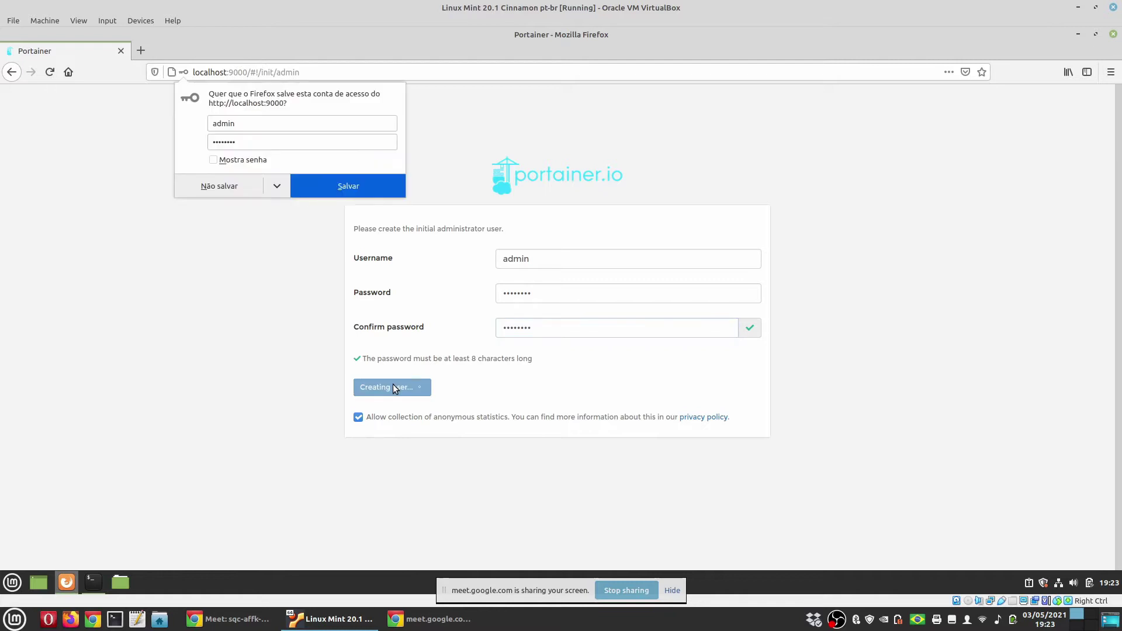
# Decline saving the login and connect Portainer to the local Docker environment
pyautogui.click(234, 191)
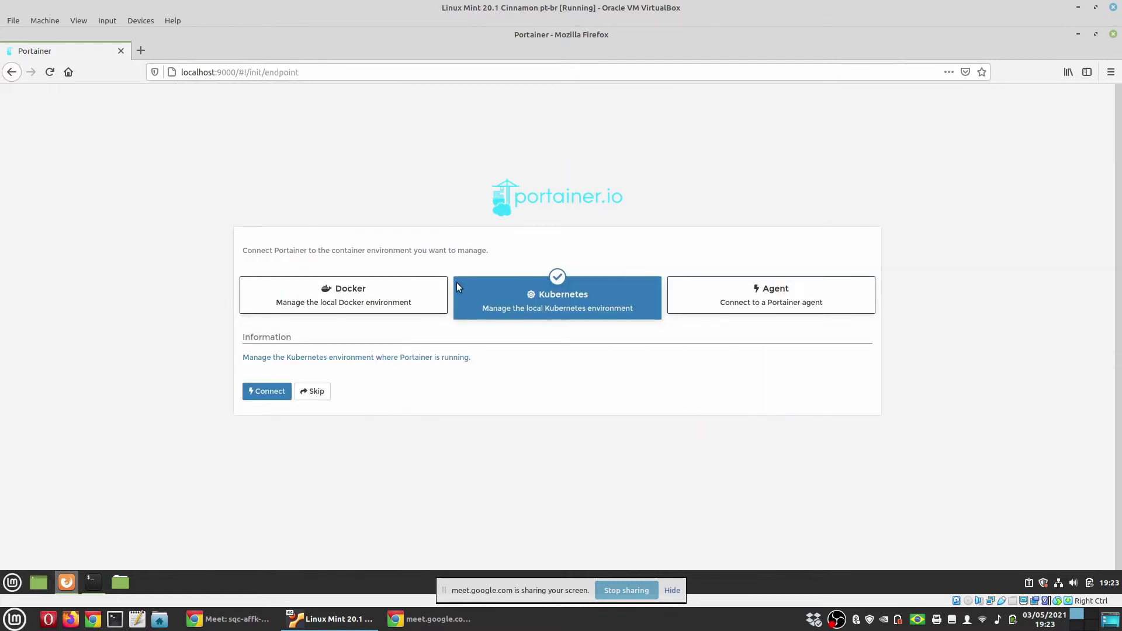
pyautogui.click(339, 303)
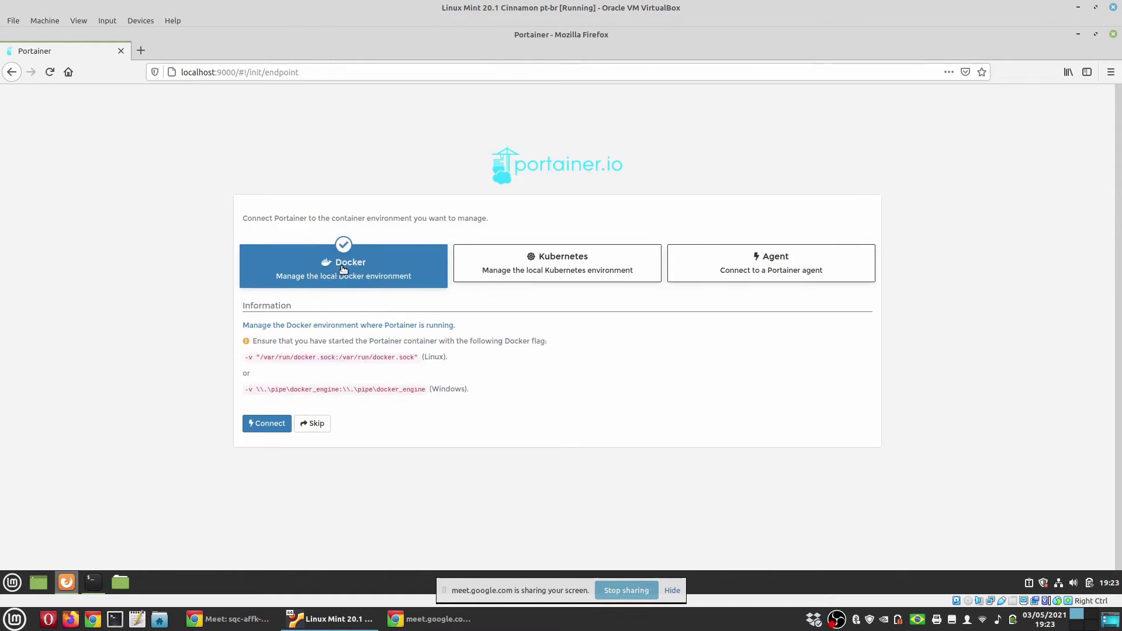
pyautogui.click(268, 424)
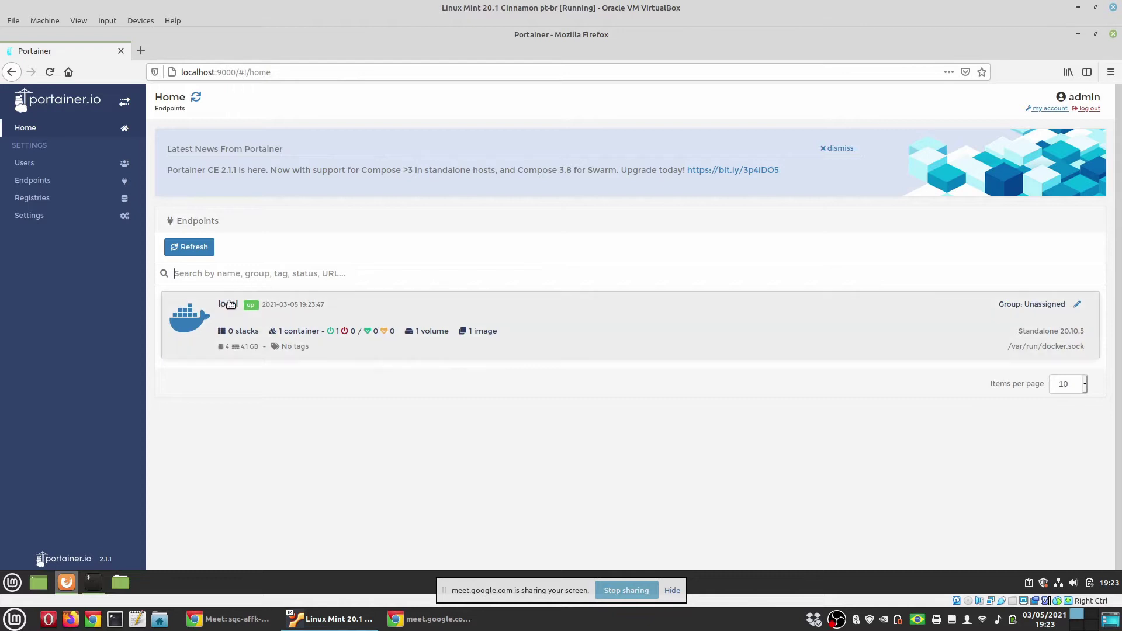
# Open the local endpoint, check its containers and images, then return to its Dashboard
pyautogui.click(601, 317)
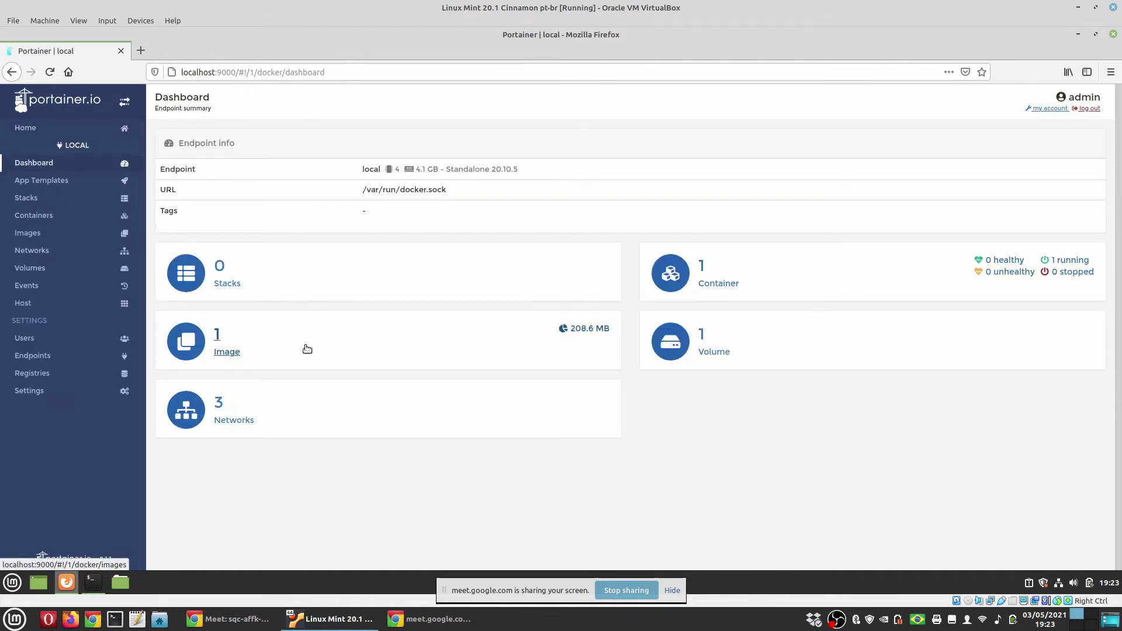
pyautogui.click(760, 275)
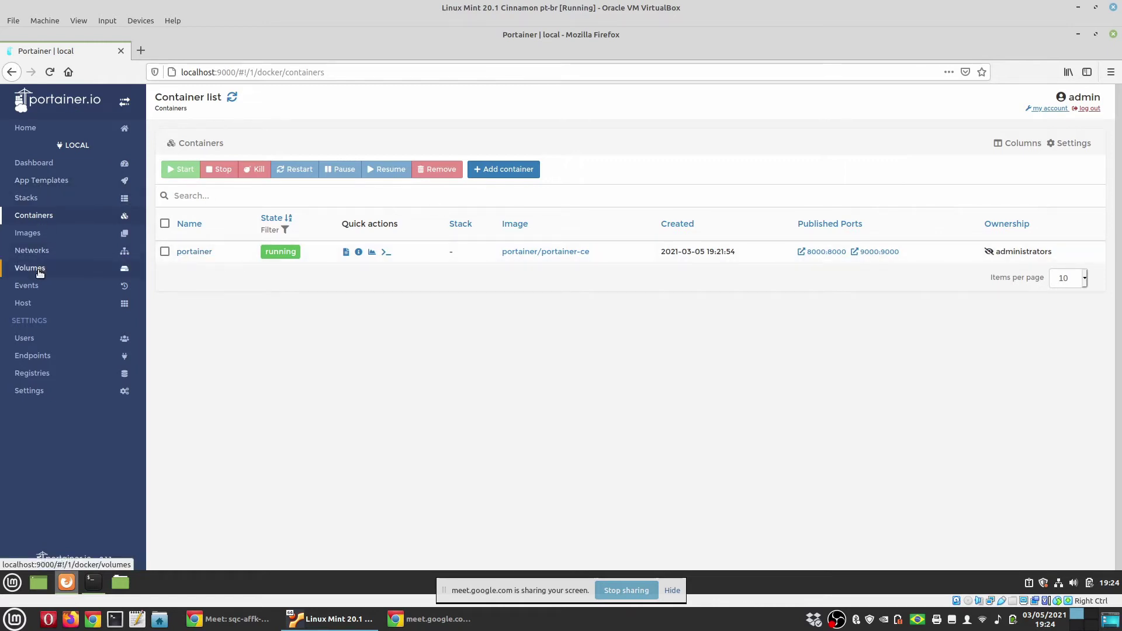
pyautogui.click(38, 234)
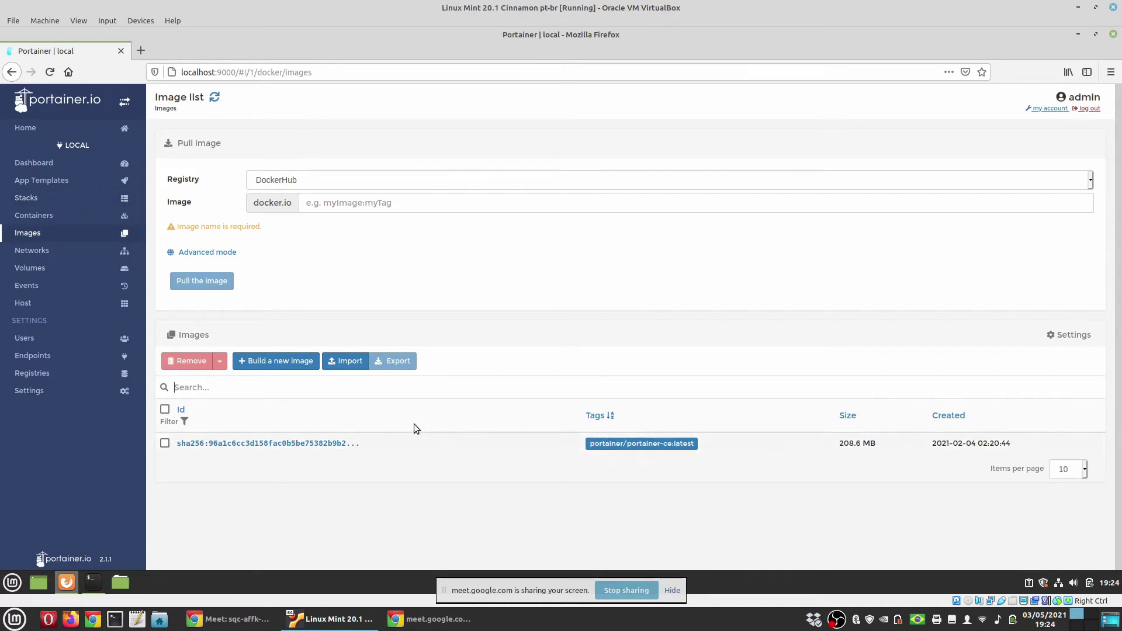
pyautogui.click(37, 166)
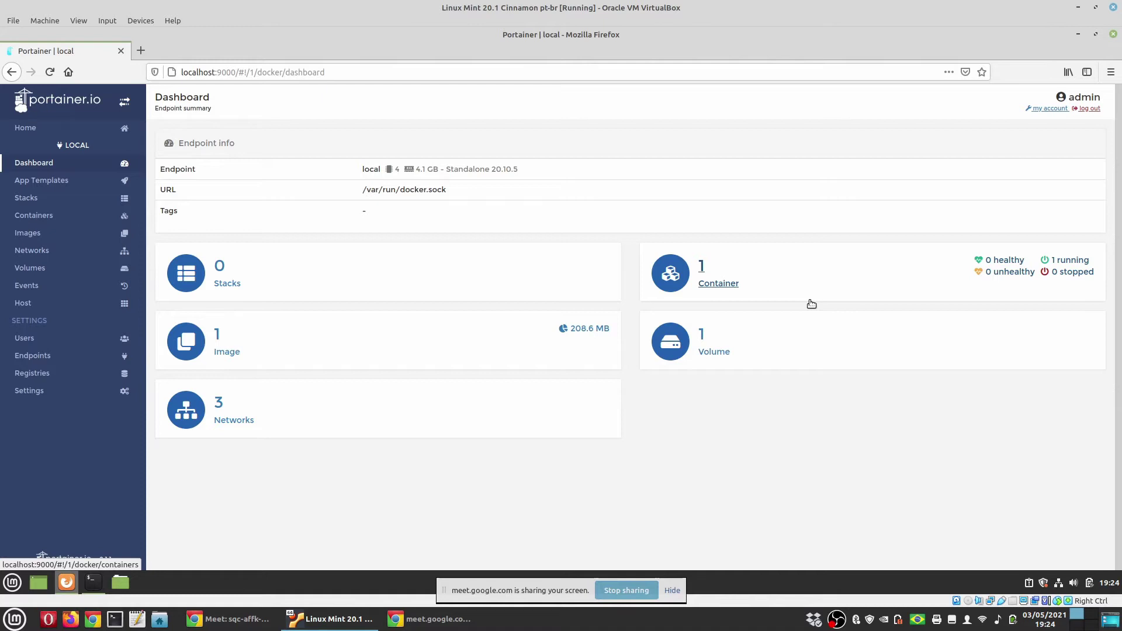
pyautogui.click(672, 590)
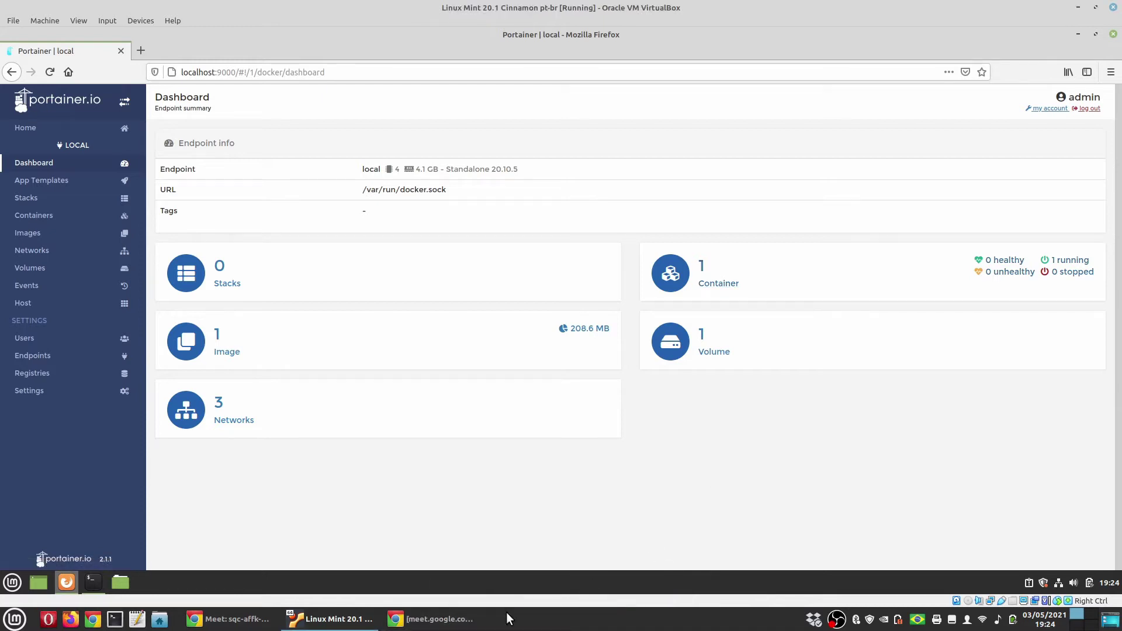
pyautogui.click(438, 619)
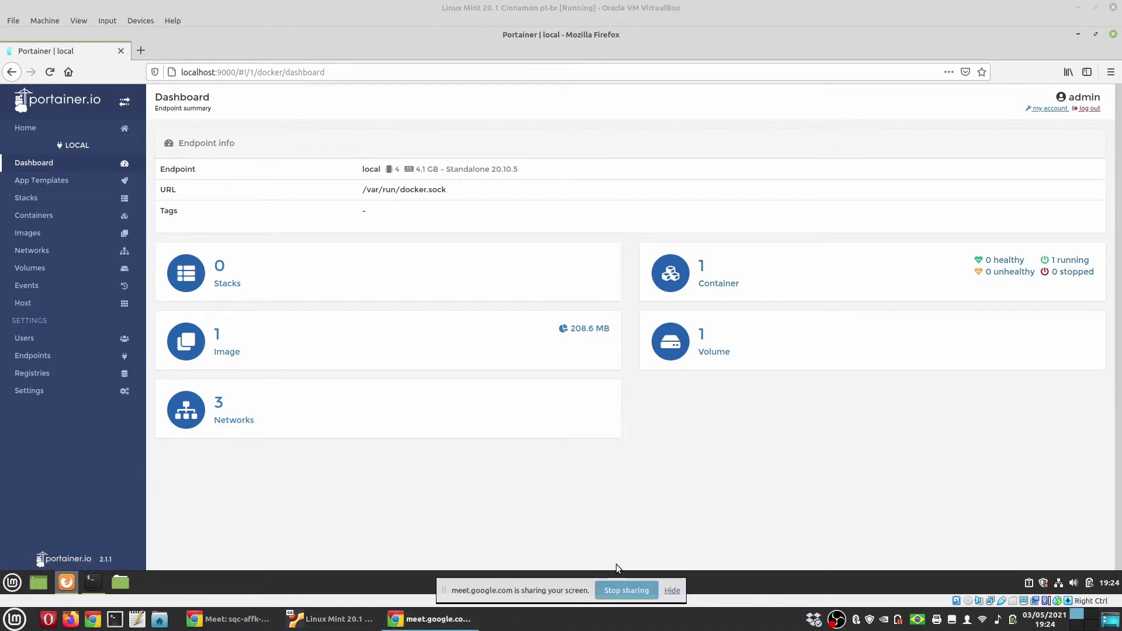
# Review the guide's desktop launcher lines, then scroll to section 3, 'Instalar o PostgreSQL via Docker'
pyautogui.hotkey('ctrl', 'alt', 'Right')
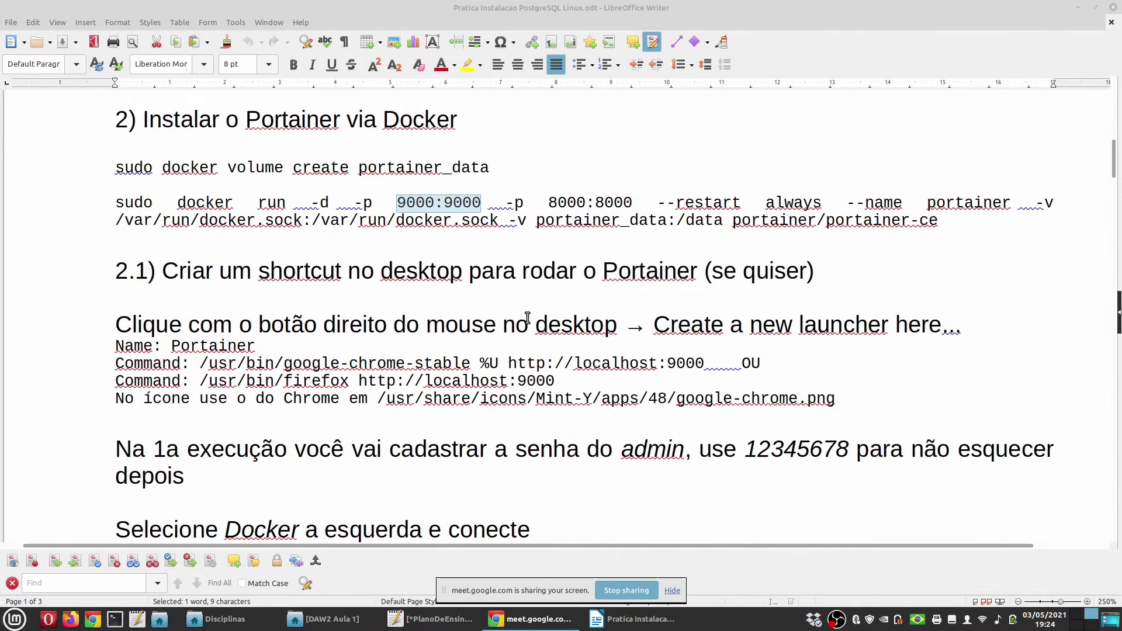
pyautogui.doubleClick(413, 271)
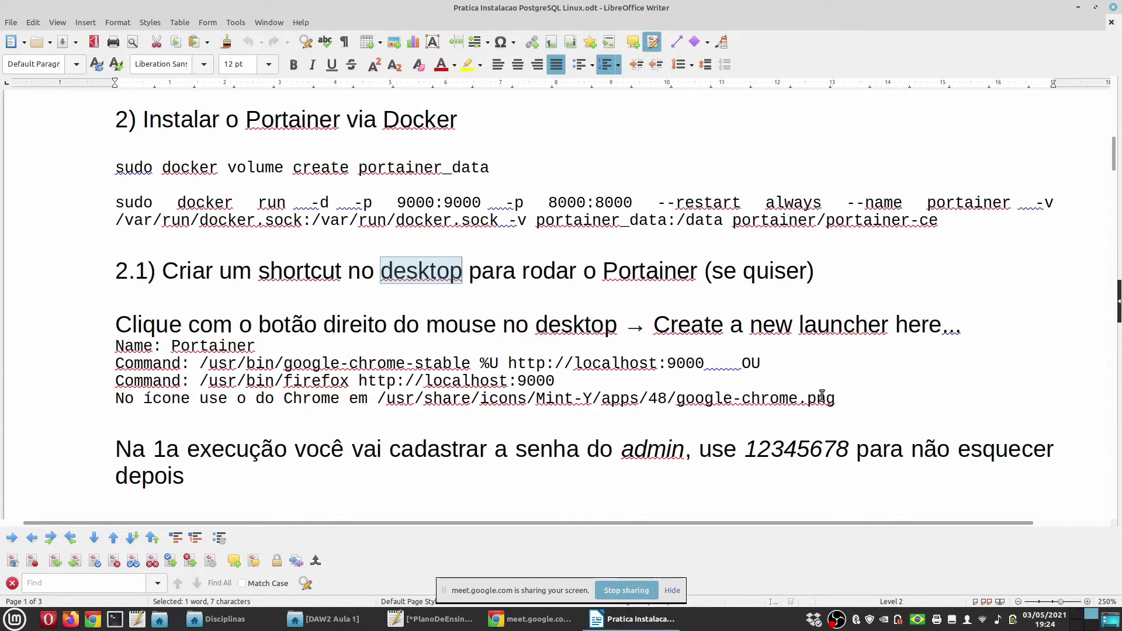
pyautogui.moveTo(841, 400); pyautogui.dragTo(681, 395)
pyautogui.click(118, 363)
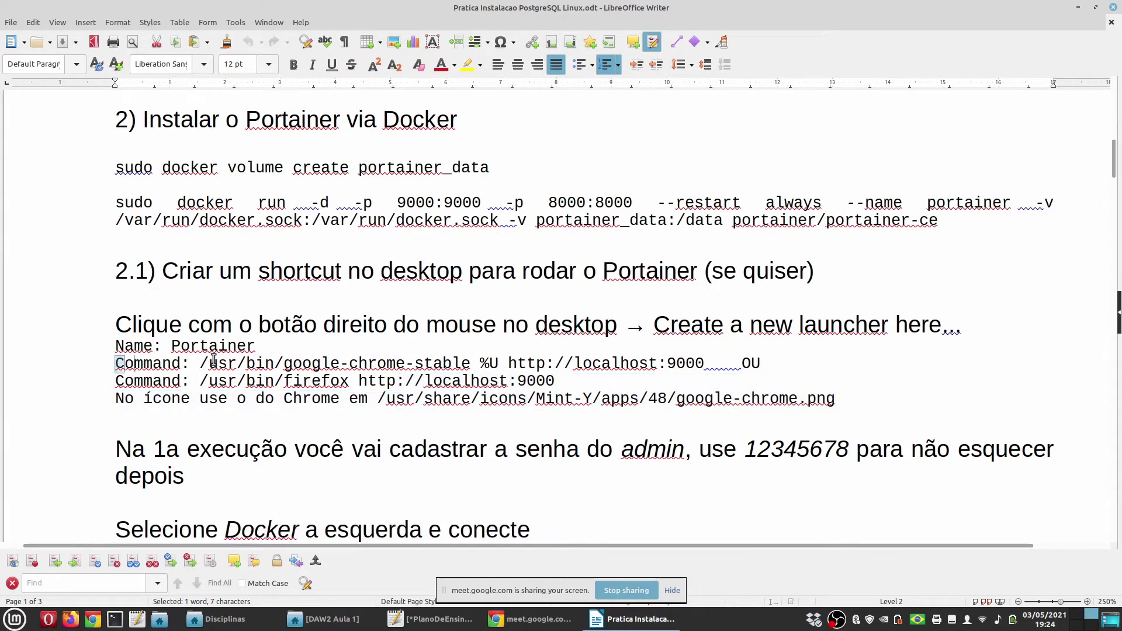
pyautogui.moveTo(555, 383); pyautogui.dragTo(100, 365)
pyautogui.click(320, 363)
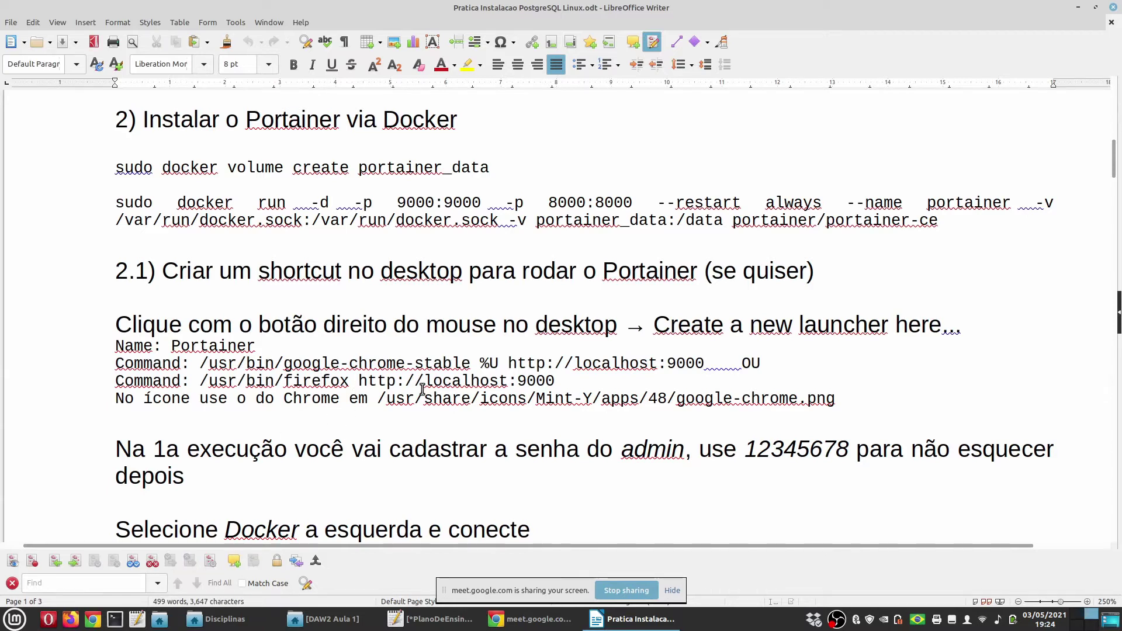
pyautogui.scroll(-3, 422, 390)
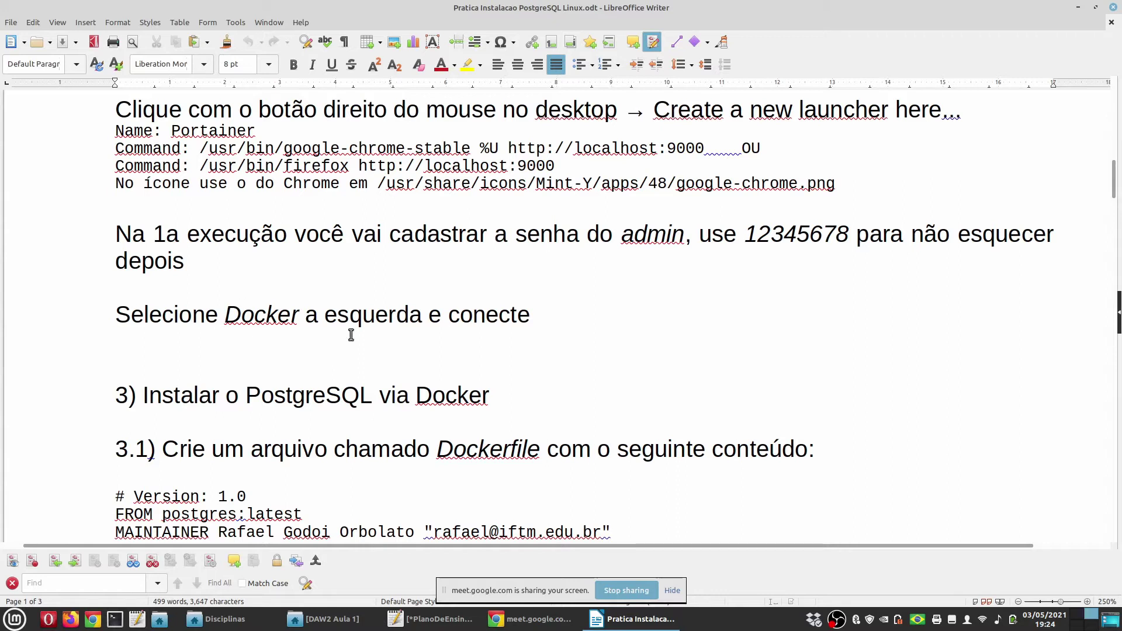
pyautogui.scroll(-3, 258, 418)
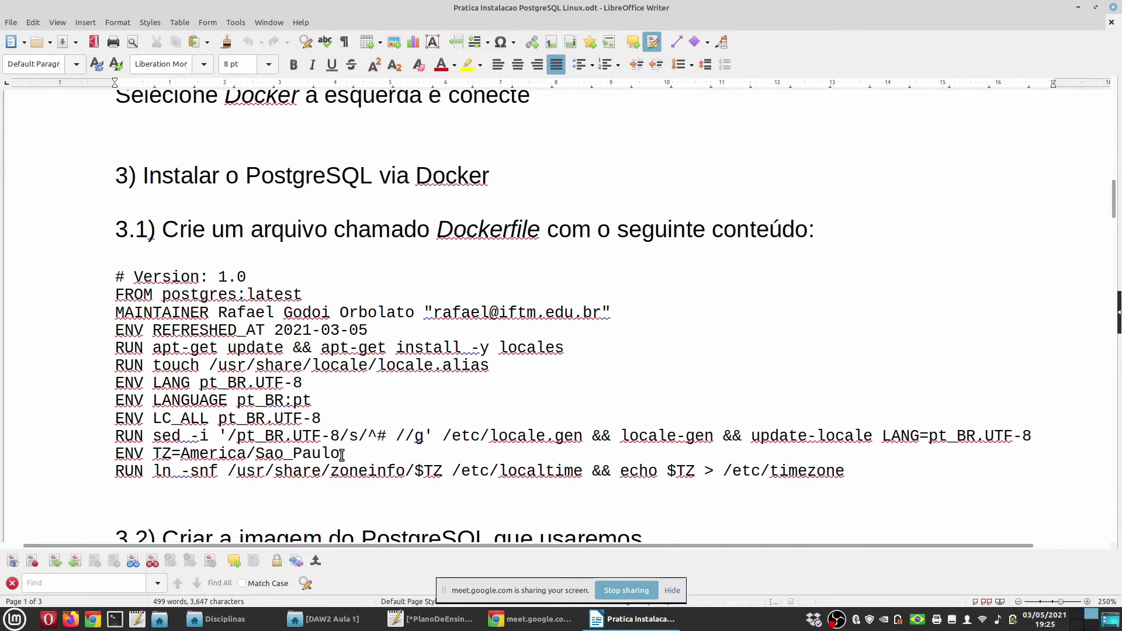
# Review the Dockerfile block, including the America/Sao_Paulo time zone, then switch to the VM
pyautogui.moveTo(342, 455); pyautogui.dragTo(181, 455)
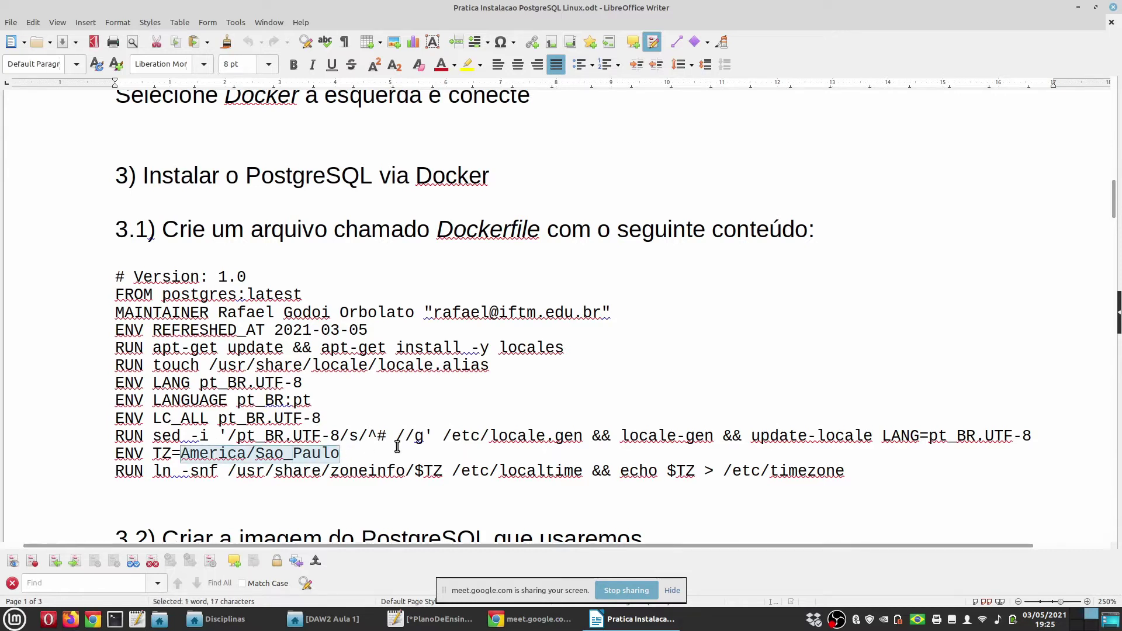
pyautogui.click(354, 454)
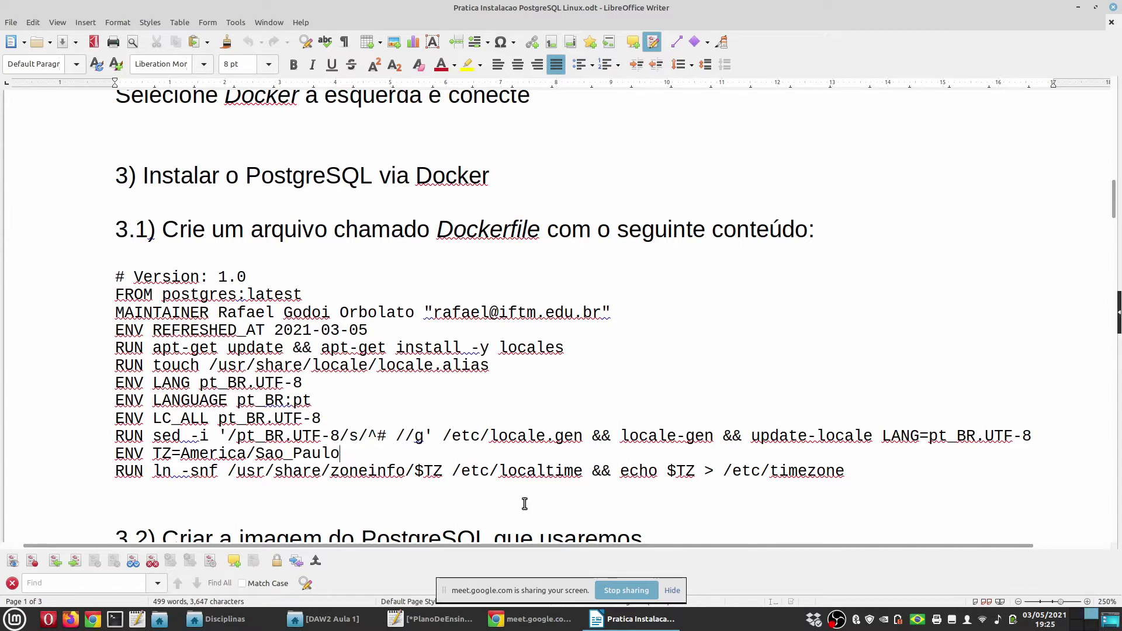
pyautogui.moveTo(99, 279); pyautogui.dragTo(882, 472)
pyautogui.hotkey('ctrl', 'c')
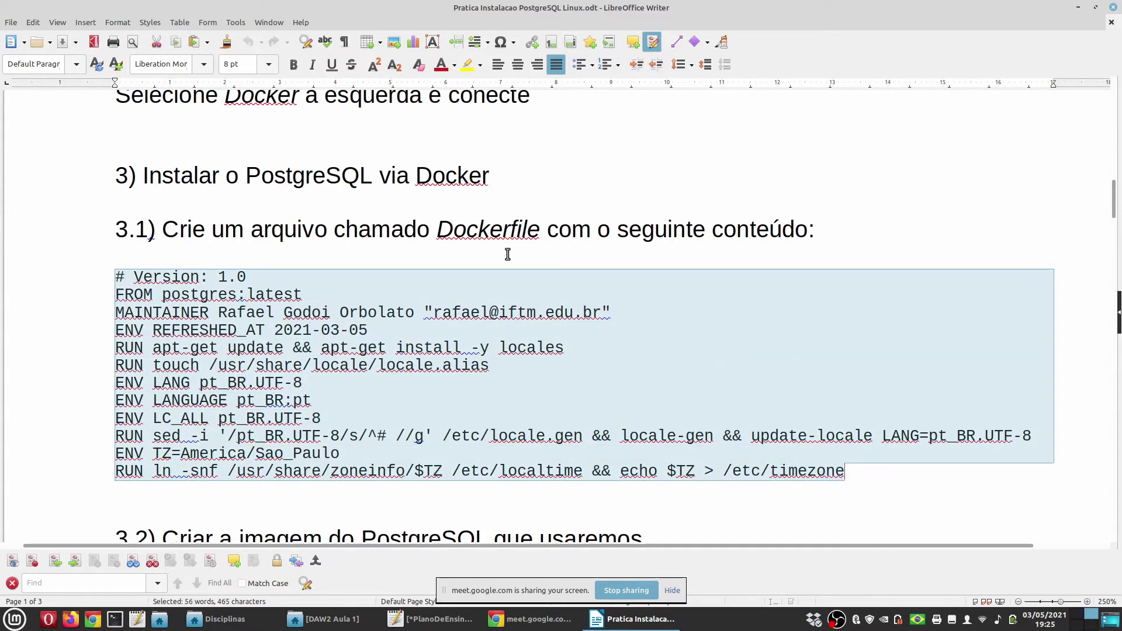
pyautogui.doubleClick(481, 229)
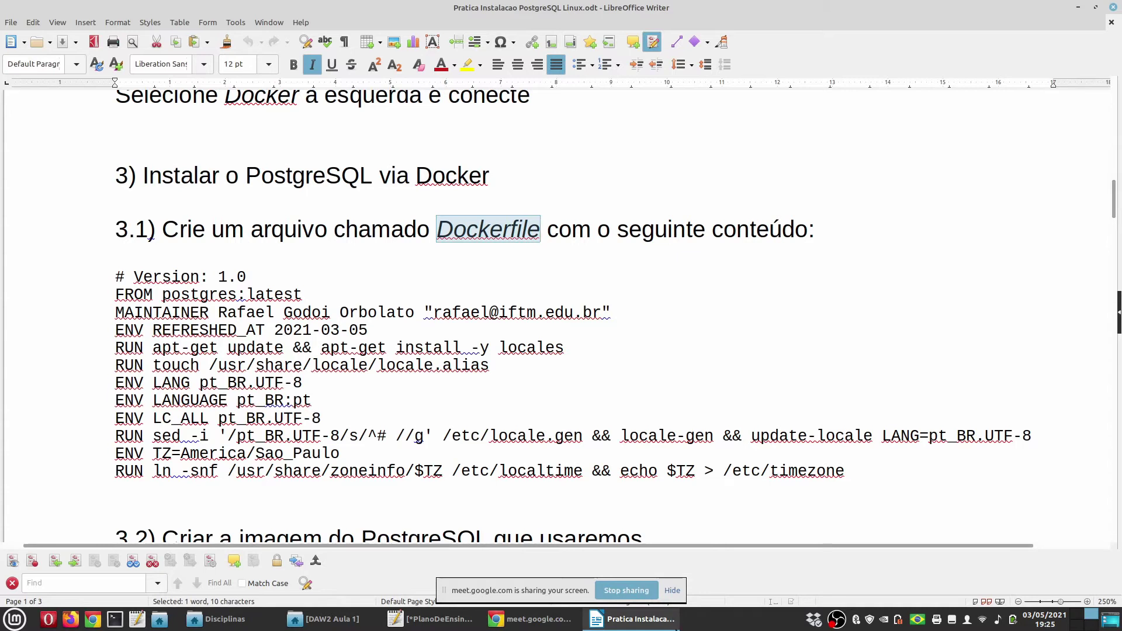
pyautogui.hotkey('ctrl', 'alt', 'Right')
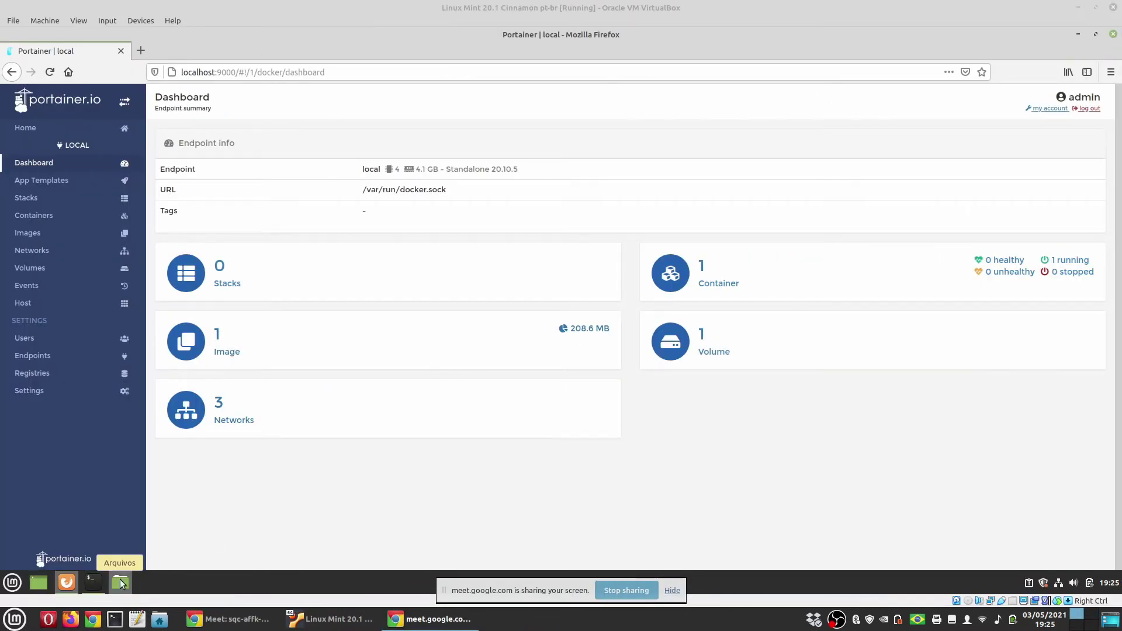
# In the terminal, list home files, move into Documentos, and open a new Dockerfile with xed
pyautogui.click(92, 582)
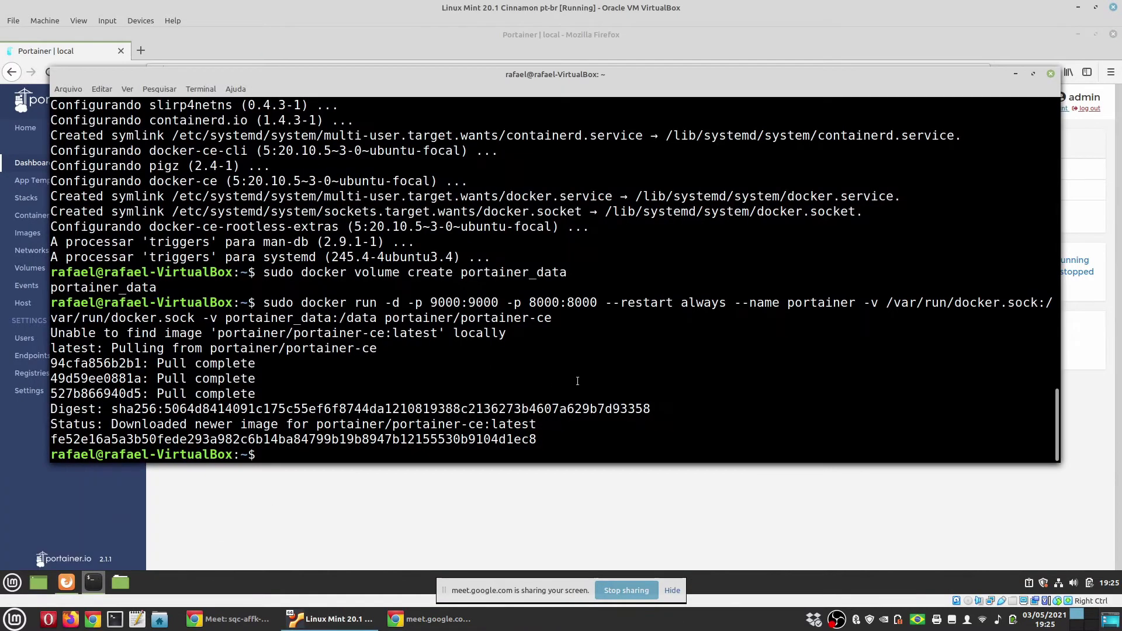
pyautogui.write('ls')
pyautogui.press('Return')
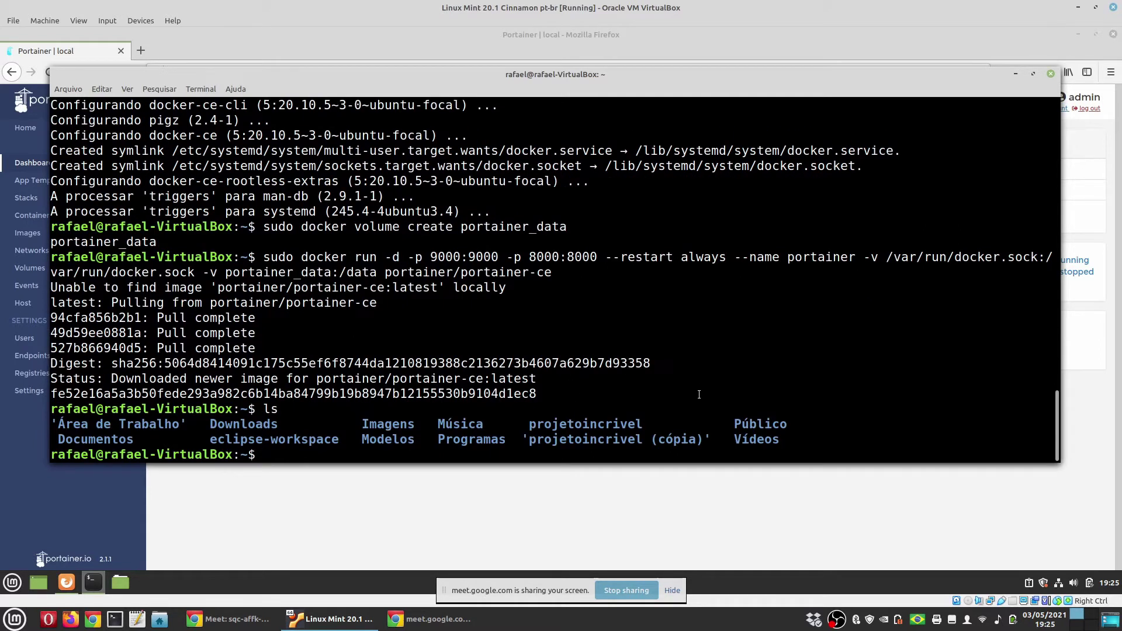
pyautogui.write('cd Doc')
pyautogui.press('Tab')
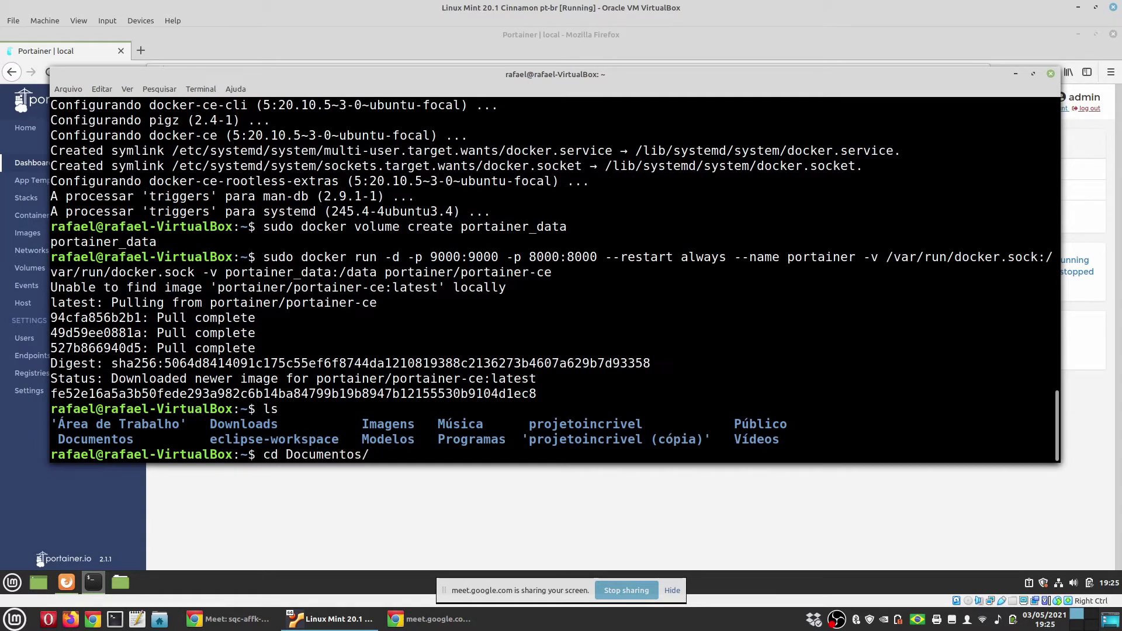
pyautogui.press('Return')
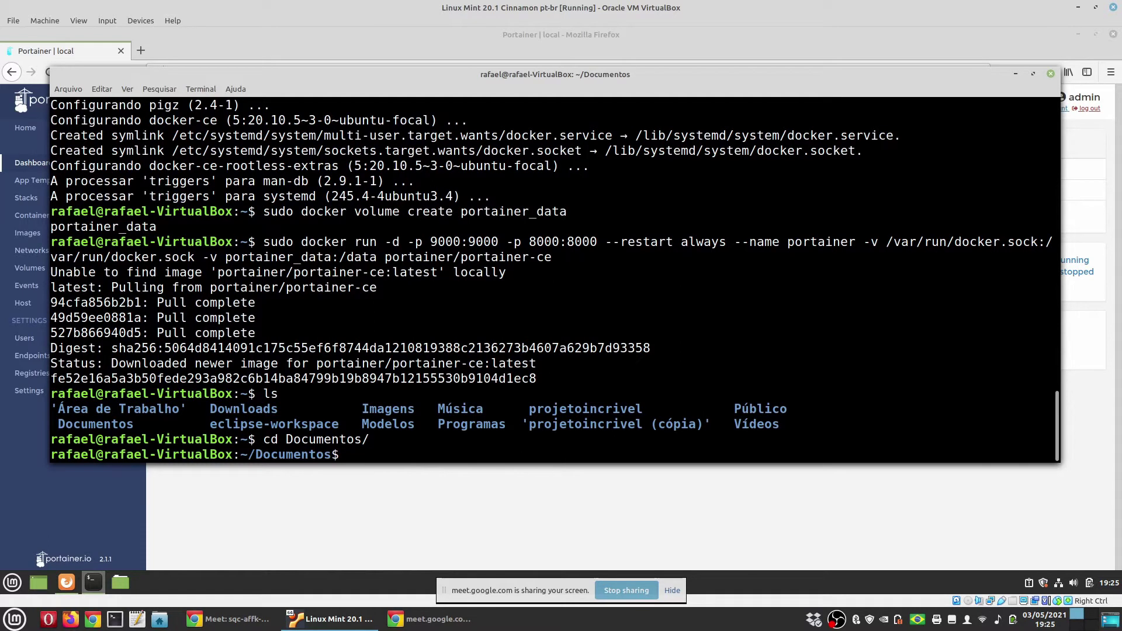
pyautogui.write('xed Dockerfile')
pyautogui.press('Return')
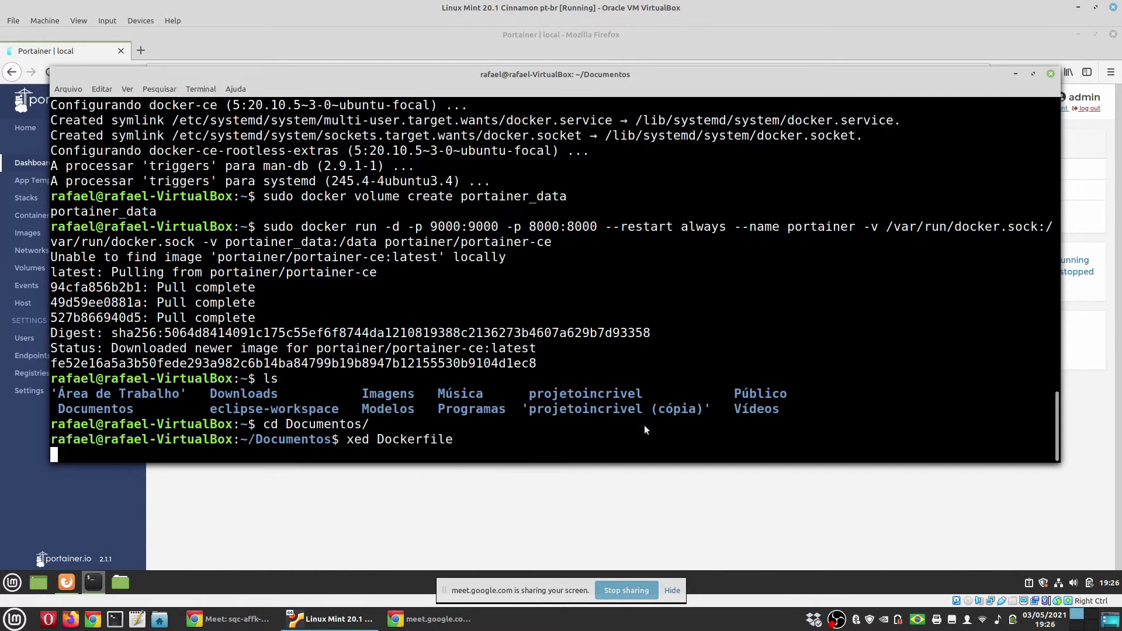
# Paste the tutorial's Dockerfile contents, enlarge the text, and mark the FROM postgres:latest line
pyautogui.hotkey('ctrl', 'v')
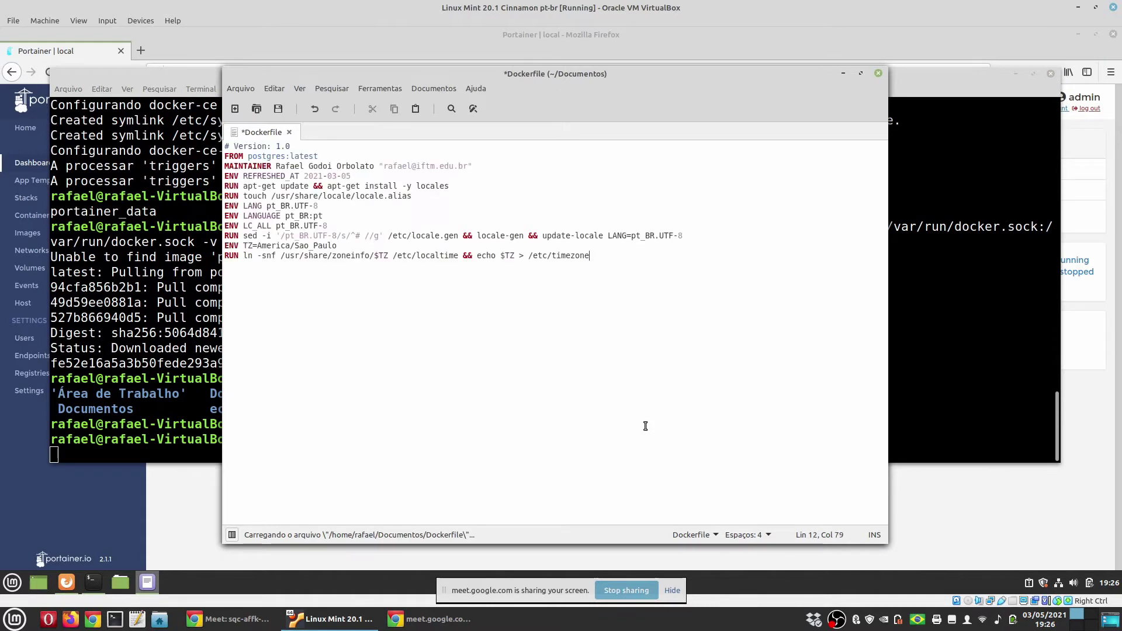
pyautogui.hotkey('ctrl', '+')
pyautogui.hotkey('ctrl', '+')
pyautogui.hotkey('ctrl', '+')
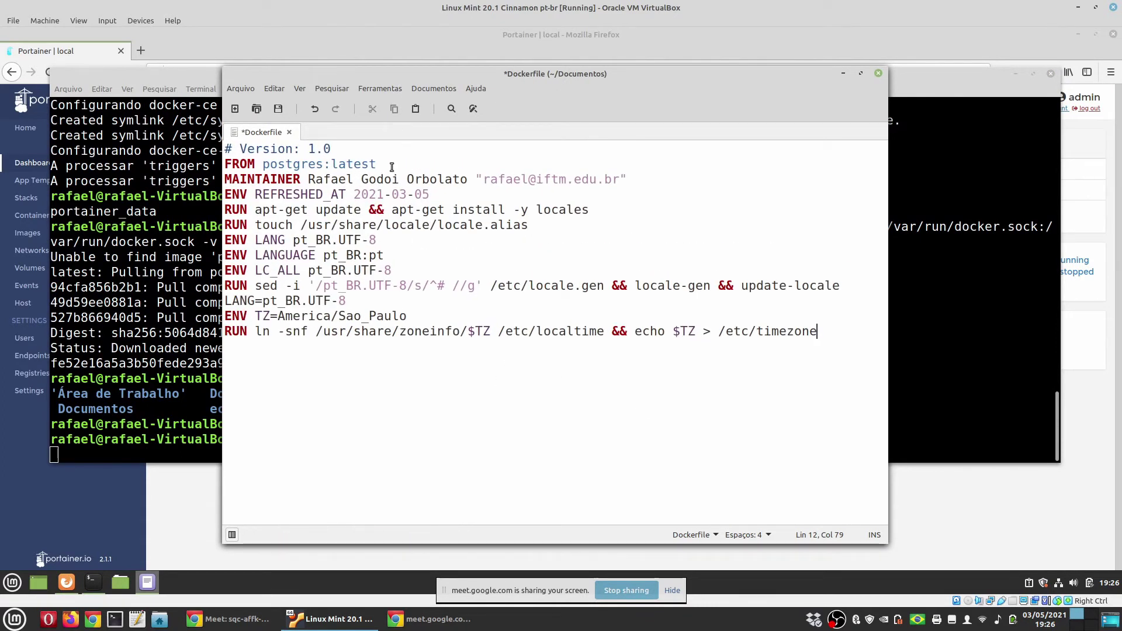
pyautogui.moveTo(378, 165); pyautogui.dragTo(226, 163)
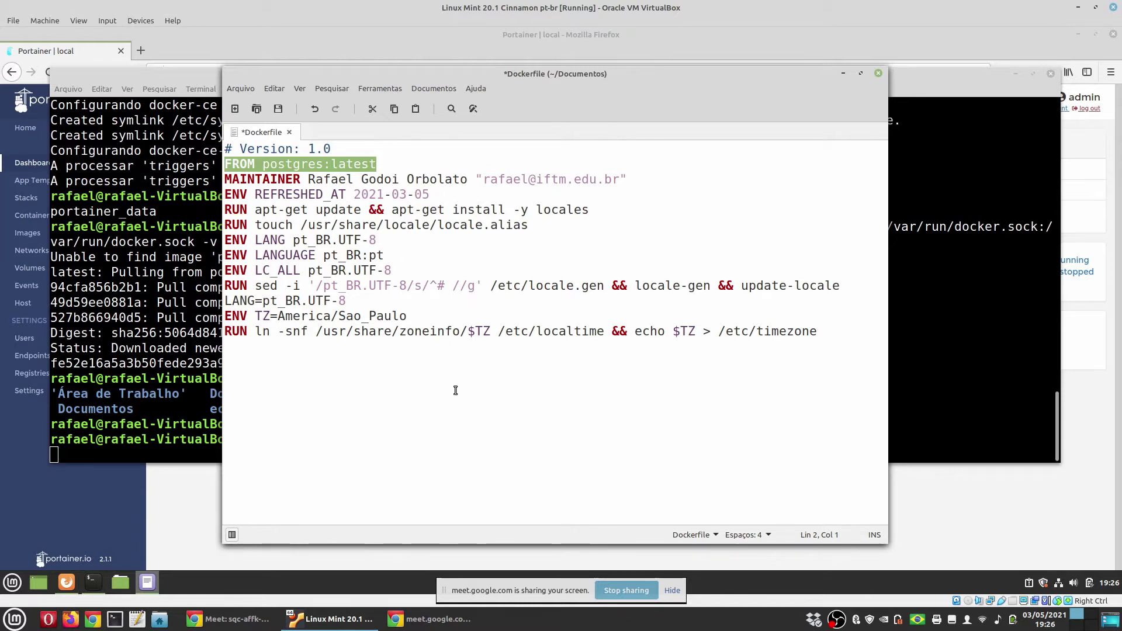
# Open Docker Hub in a new Firefox tab
pyautogui.click(69, 587)
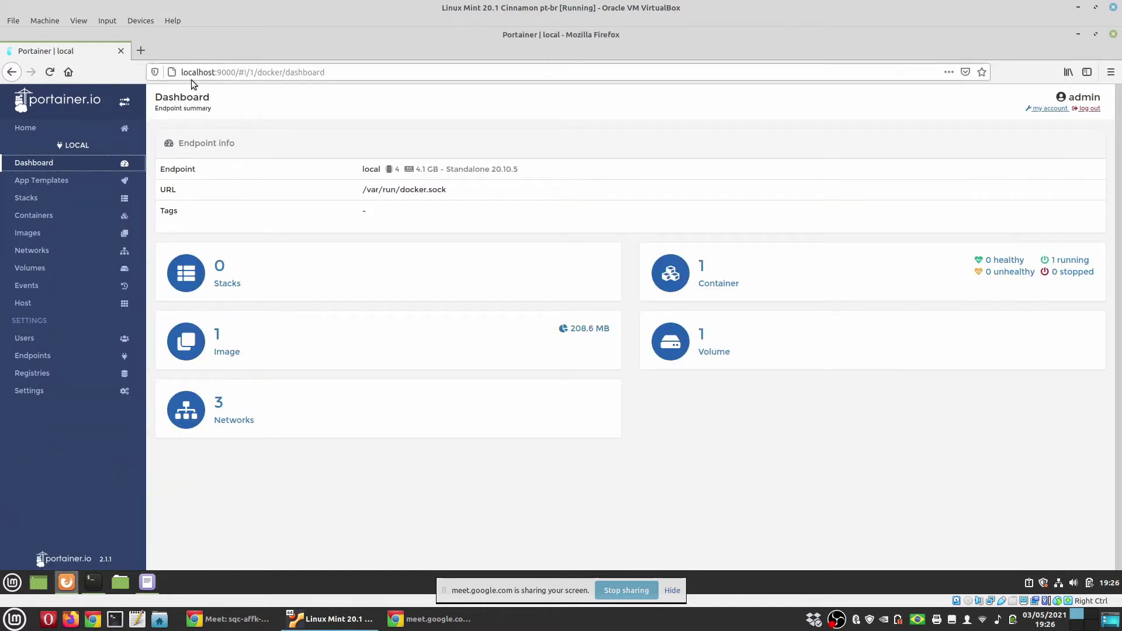
pyautogui.click(141, 50)
pyautogui.write('docker h')
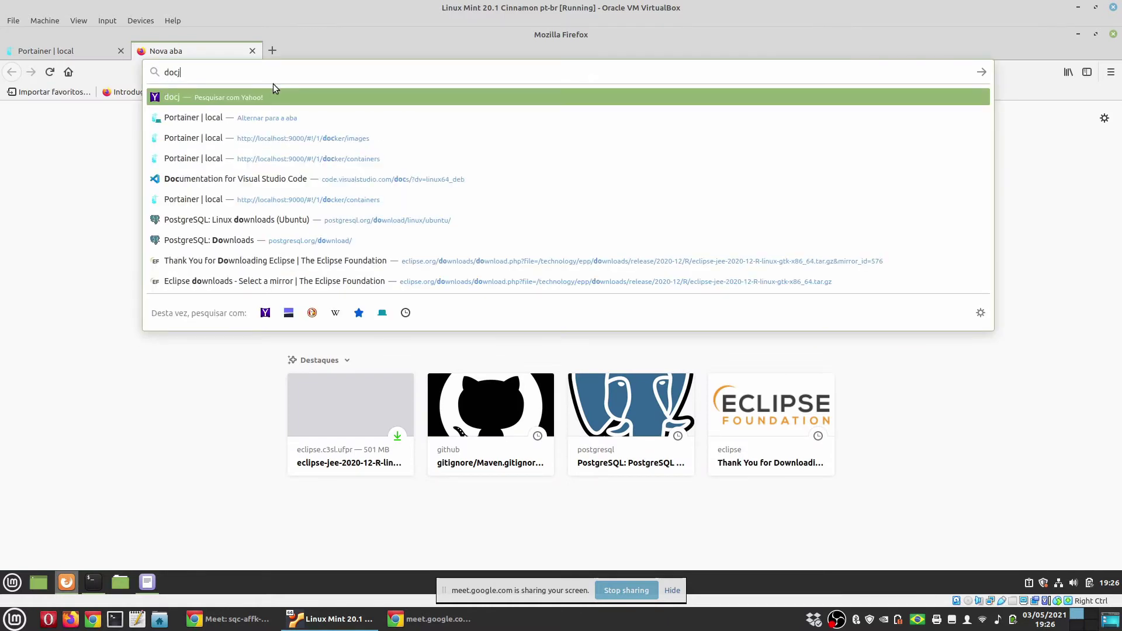
pyautogui.write('ub')
pyautogui.press('Return')
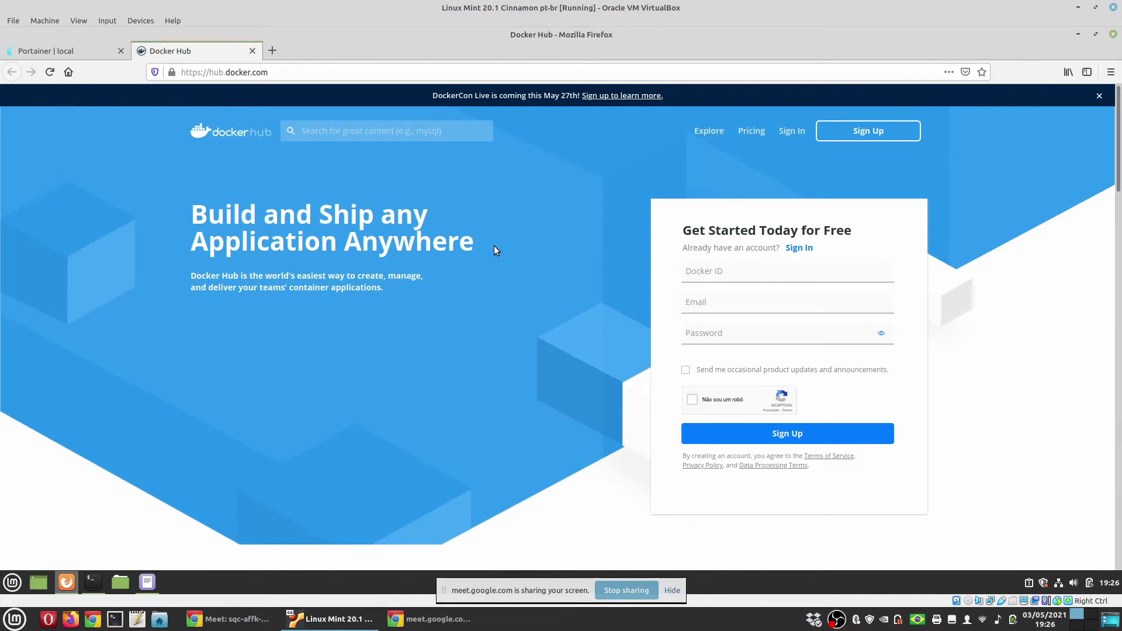
# Search Docker Hub for 'postgres', open the official image page, then return to Xed
pyautogui.click(358, 131)
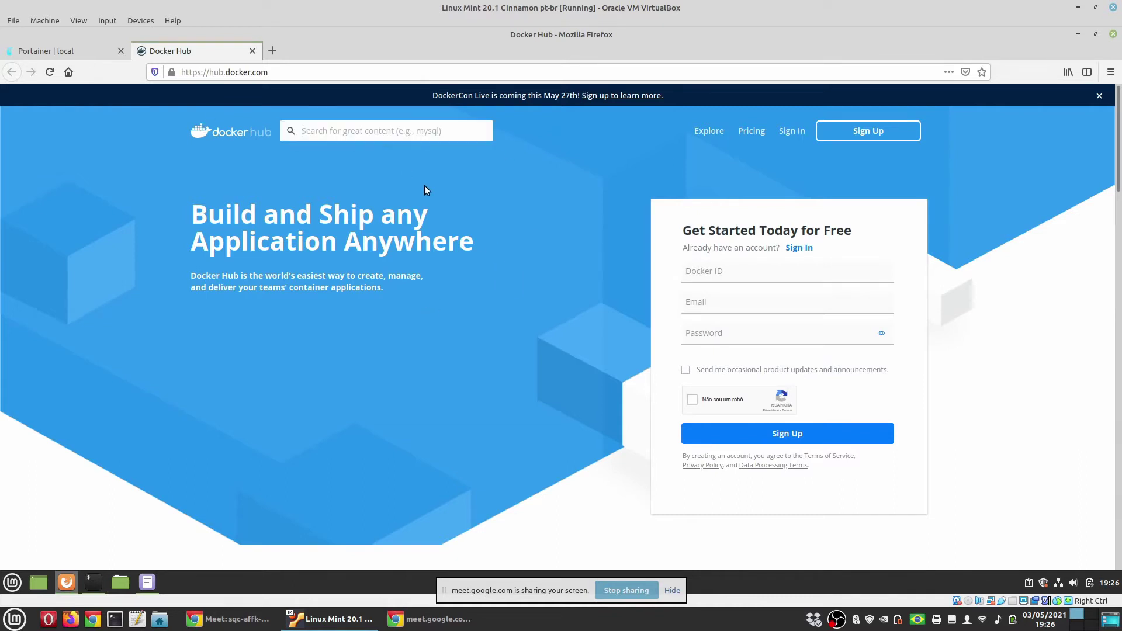
pyautogui.write('postgres')
pyautogui.press('Return')
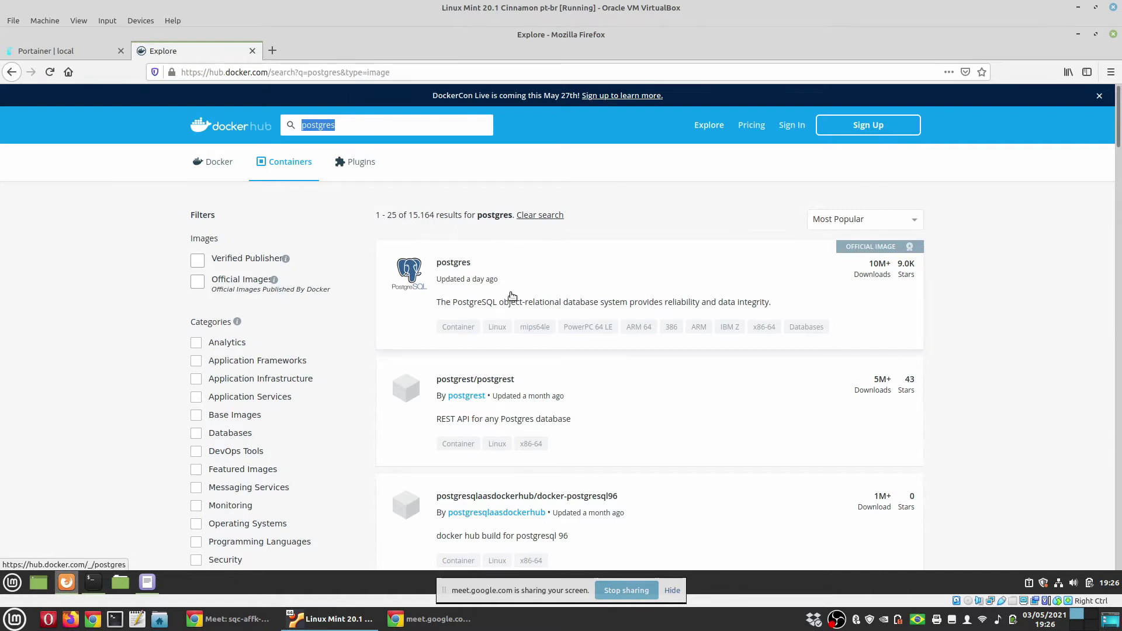
pyautogui.click(484, 273)
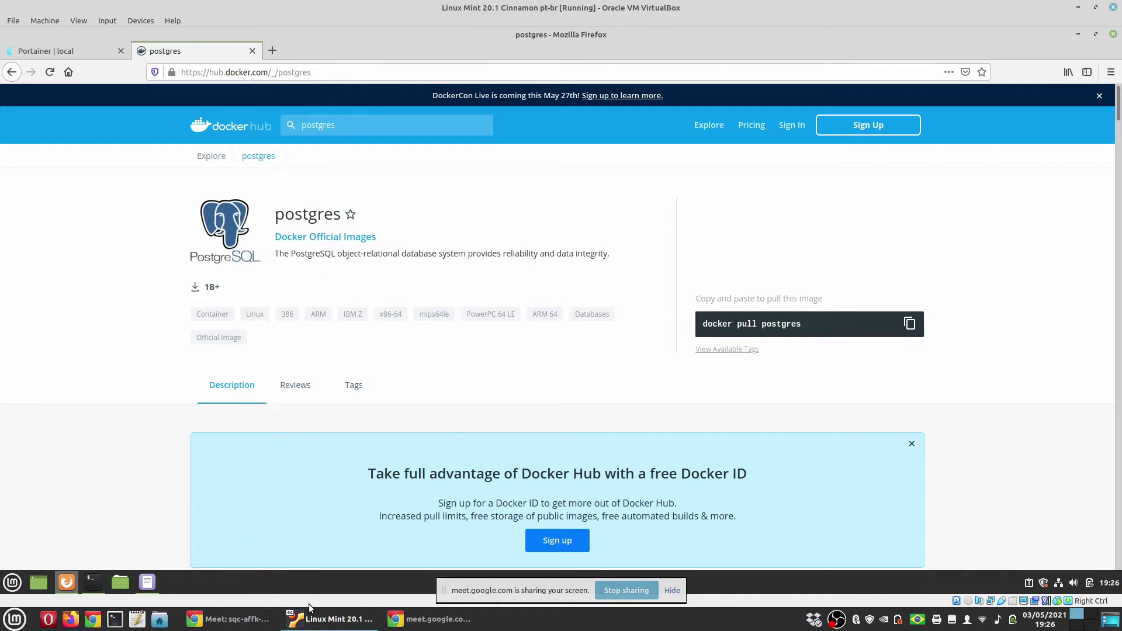
pyautogui.click(148, 581)
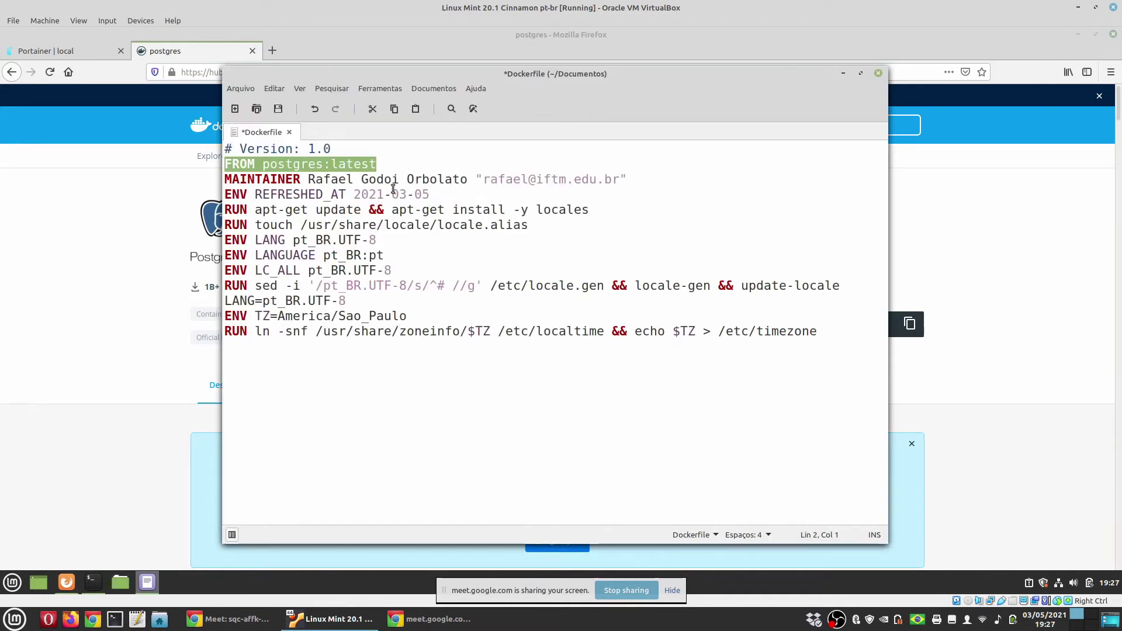
# Review the FROM postgres:latest, locale ENV and America/Sao_Paulo lines, then save and close the Dockerfile
pyautogui.click(397, 165)
pyautogui.hotkey('shift', 'Home')
pyautogui.click(445, 268)
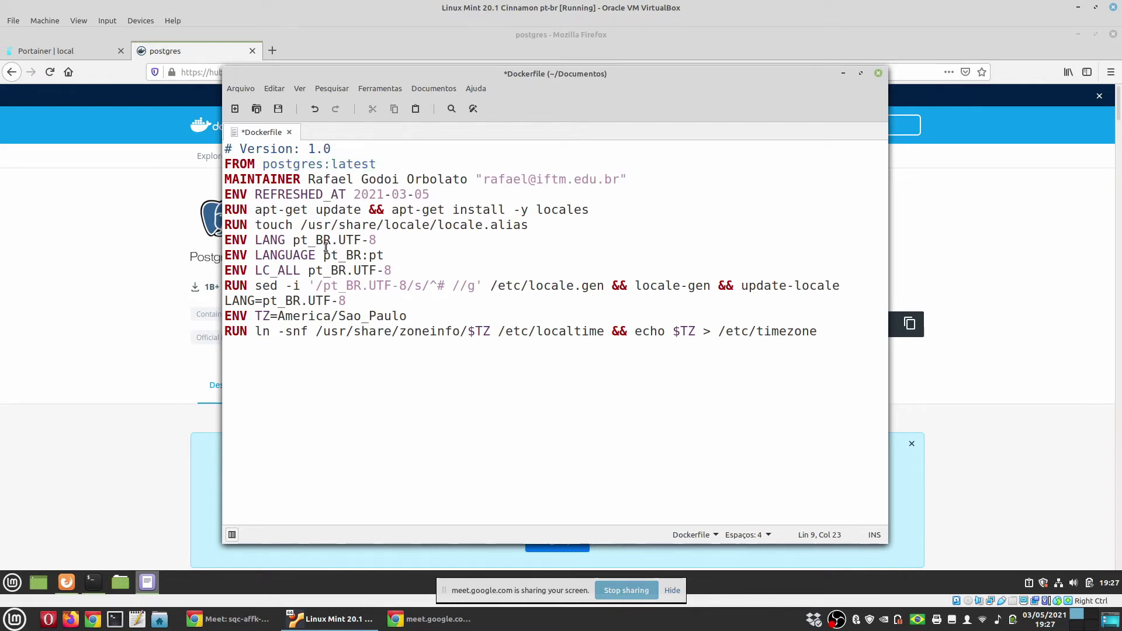
pyautogui.moveTo(225, 238); pyautogui.dragTo(439, 285)
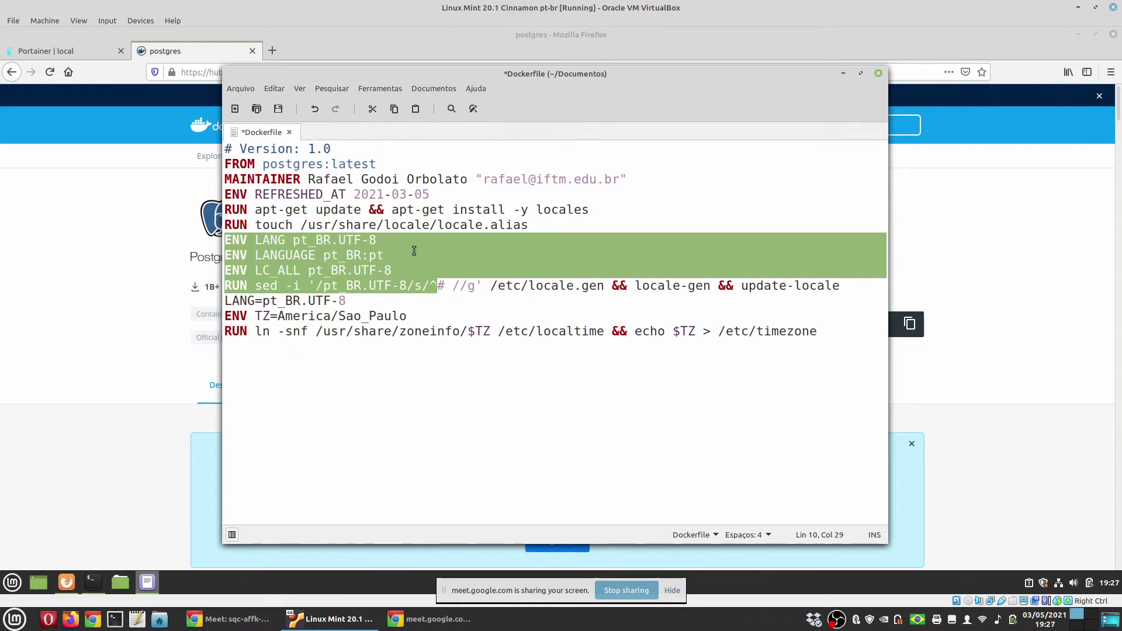
pyautogui.moveTo(263, 316); pyautogui.dragTo(433, 318)
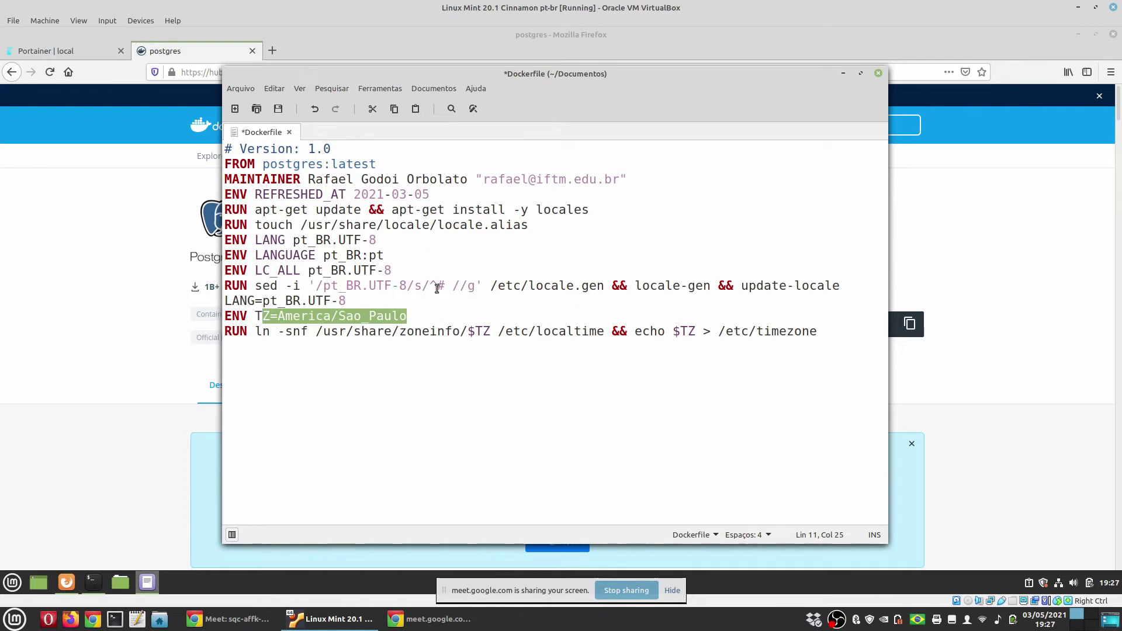
pyautogui.click(278, 109)
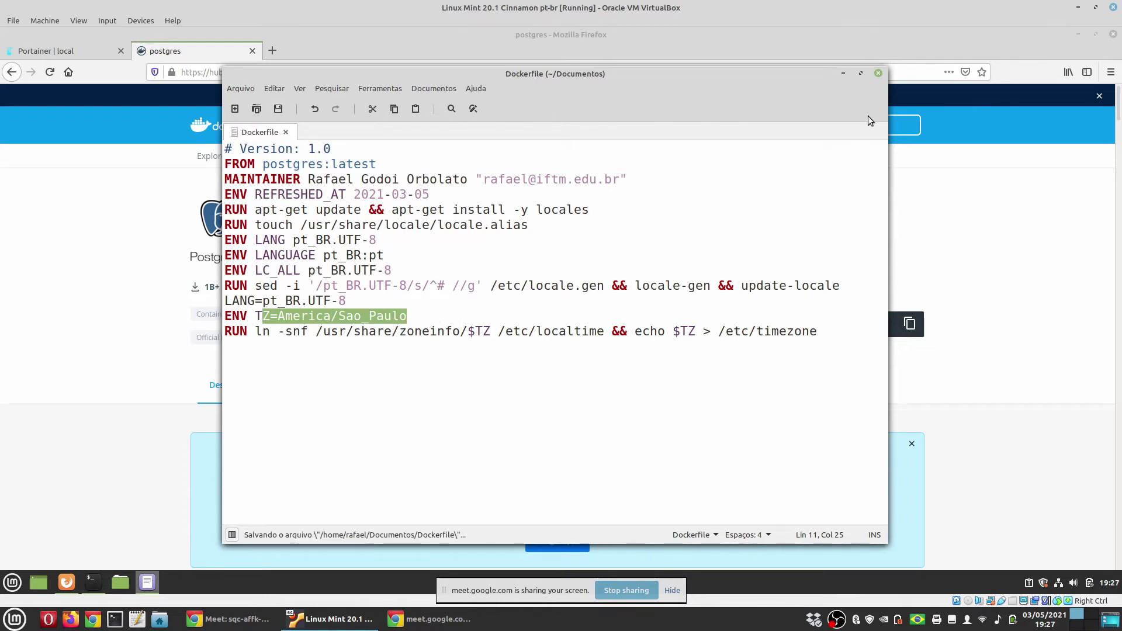
pyautogui.click(879, 75)
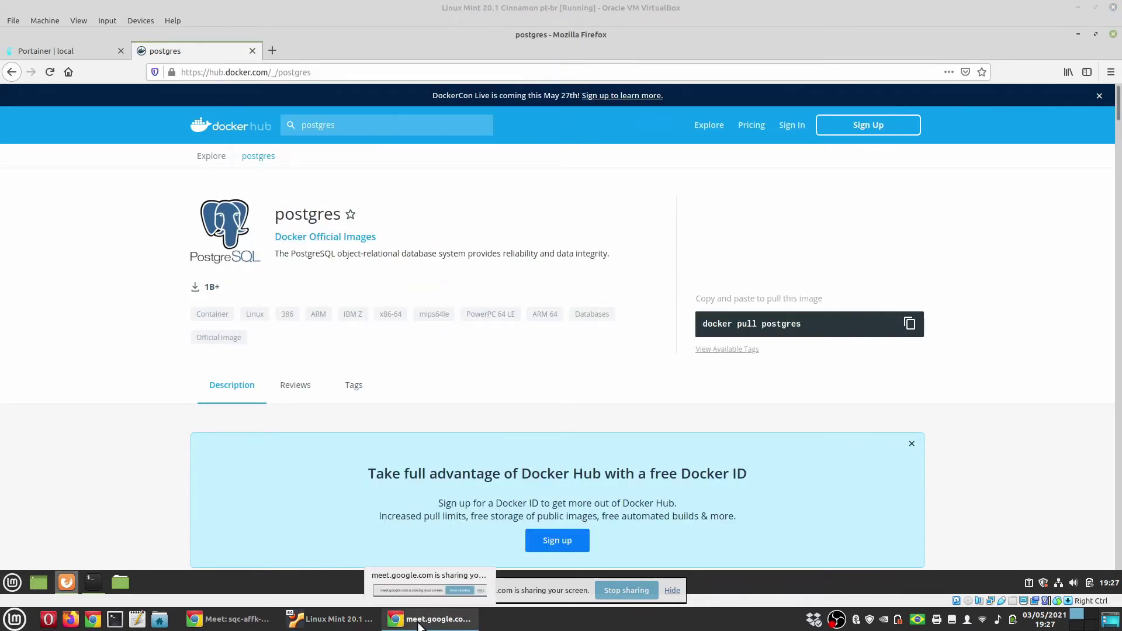
# Find and select the sudo docker build command under section 3.2 of the Writer tutorial
pyautogui.hotkey('ctrl', 'alt', 'Right')
pyautogui.scroll(-5, 480, 401)
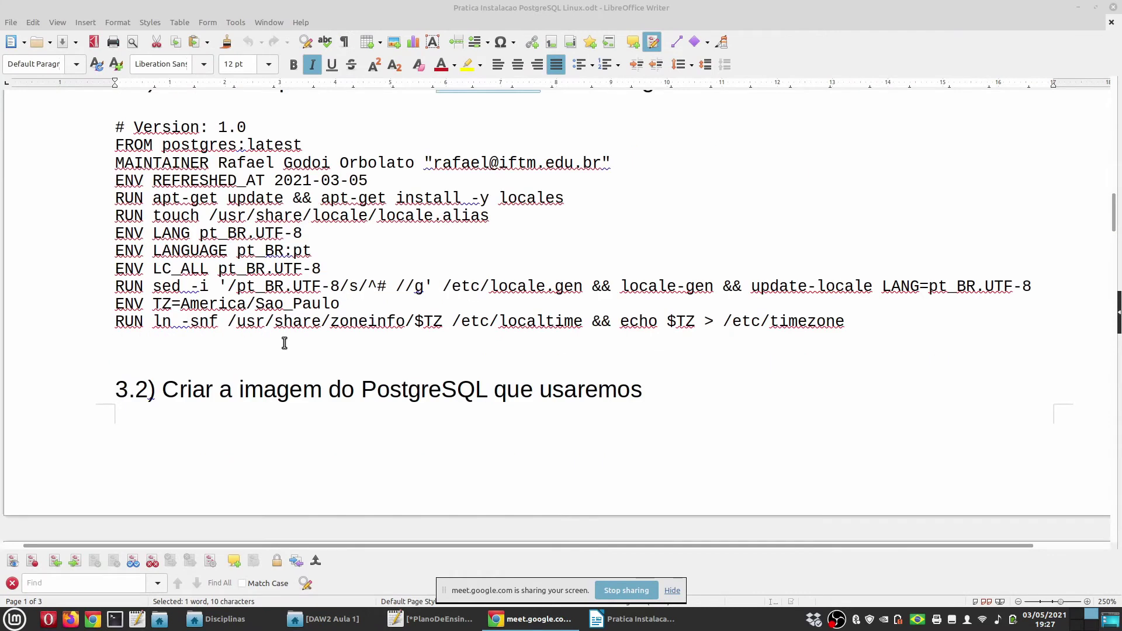
pyautogui.scroll(-3, 408, 386)
pyautogui.doubleClick(279, 252)
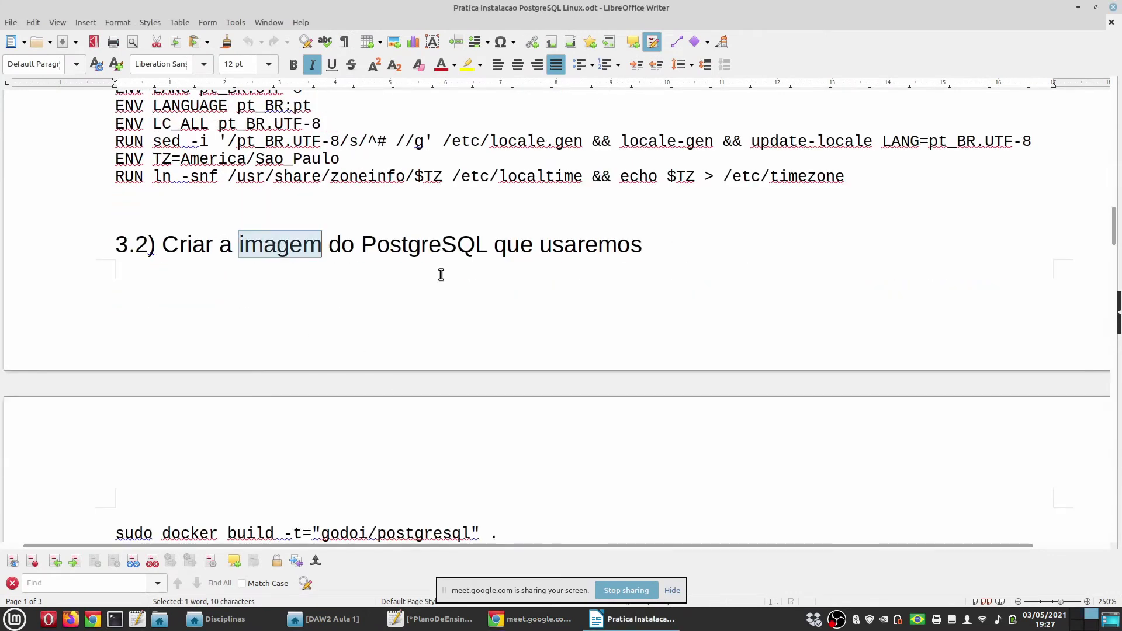
pyautogui.scroll(-3, 431, 341)
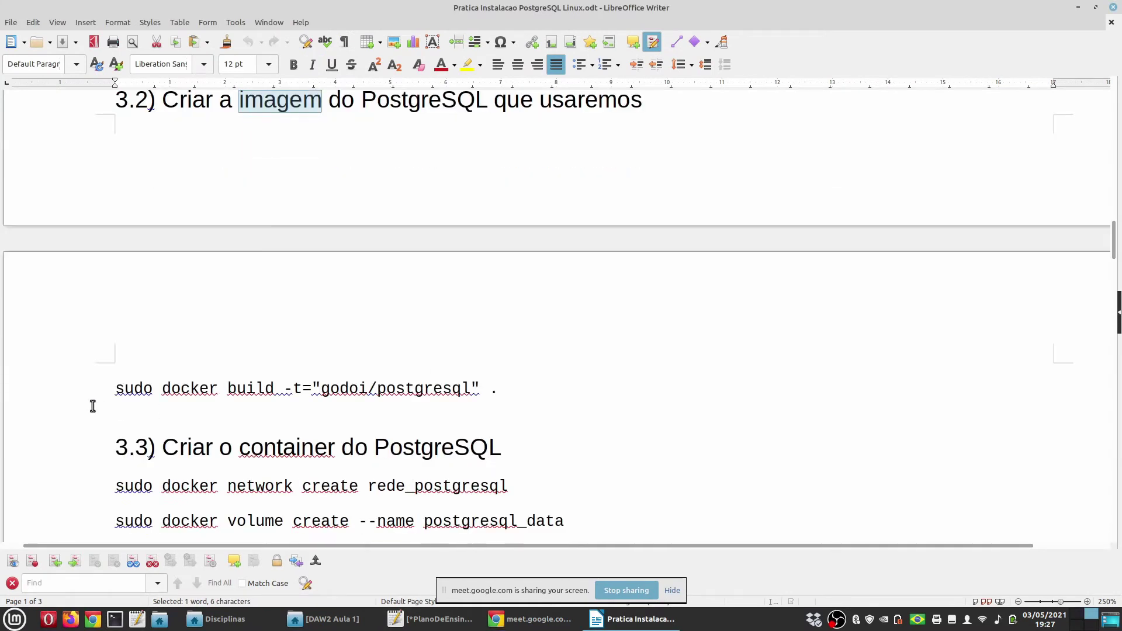
pyautogui.doubleClick(133, 389)
pyautogui.moveTo(241, 389); pyautogui.dragTo(554, 403)
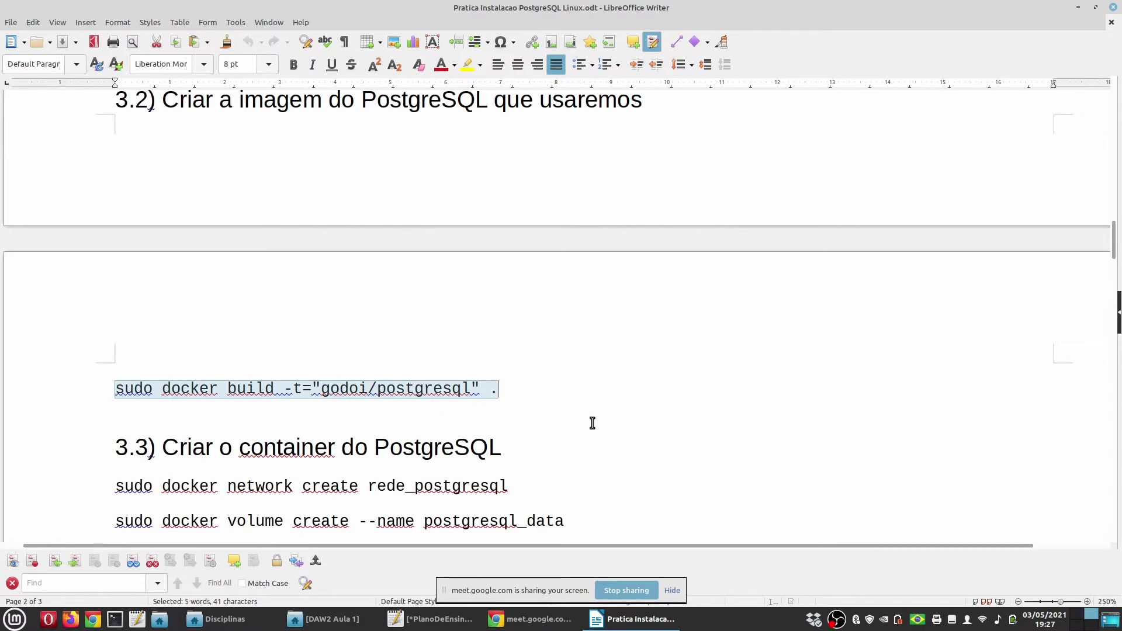
pyautogui.hotkey('alt', 'Tab')
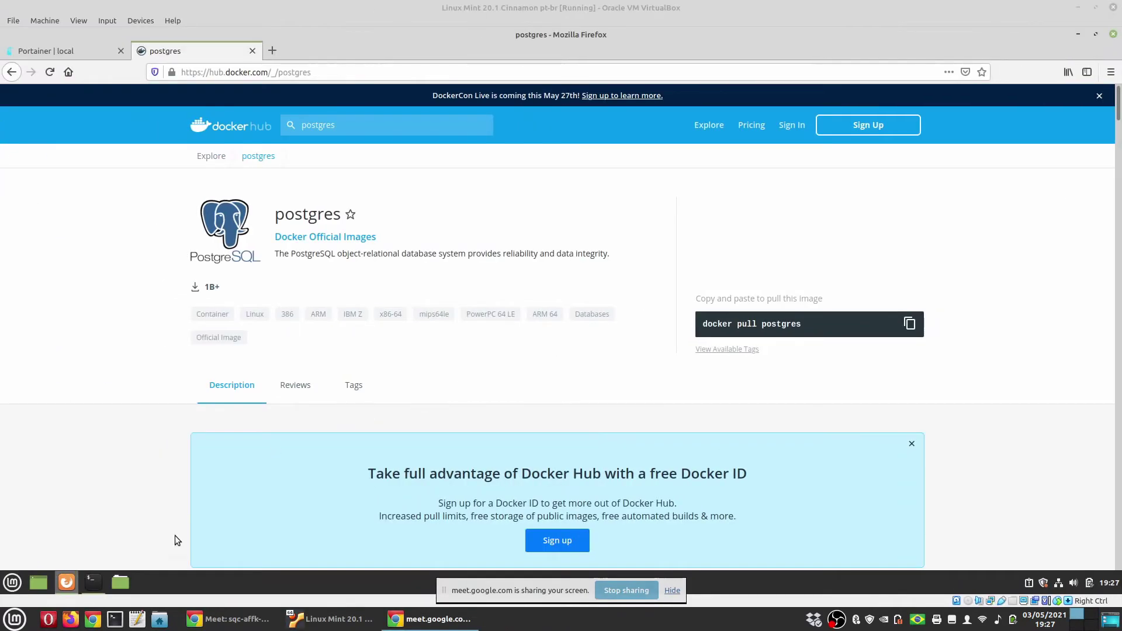
# Clear the Documentos terminal and list its files with clear and ls
pyautogui.click(93, 581)
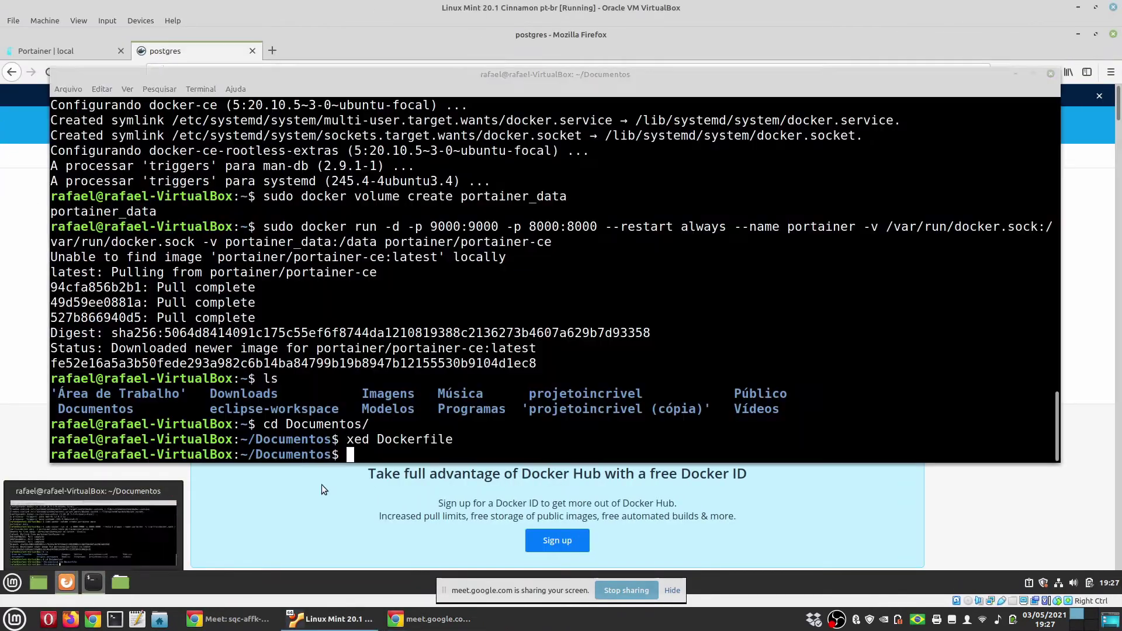
pyautogui.write('clear')
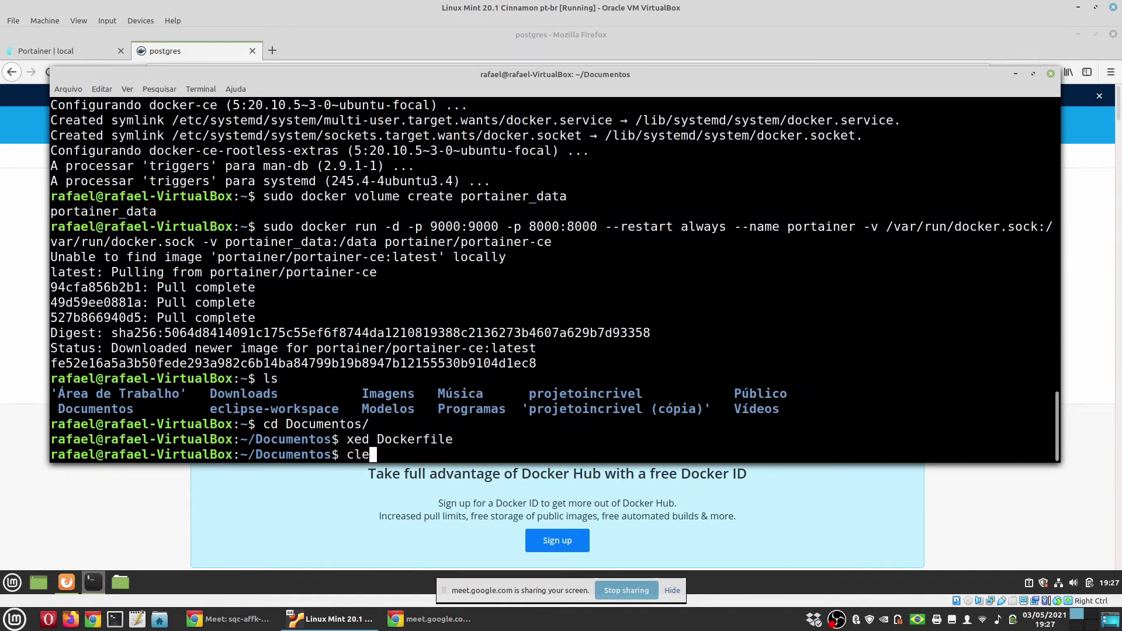
pyautogui.press('Return')
pyautogui.write('ls')
pyautogui.press('Return')
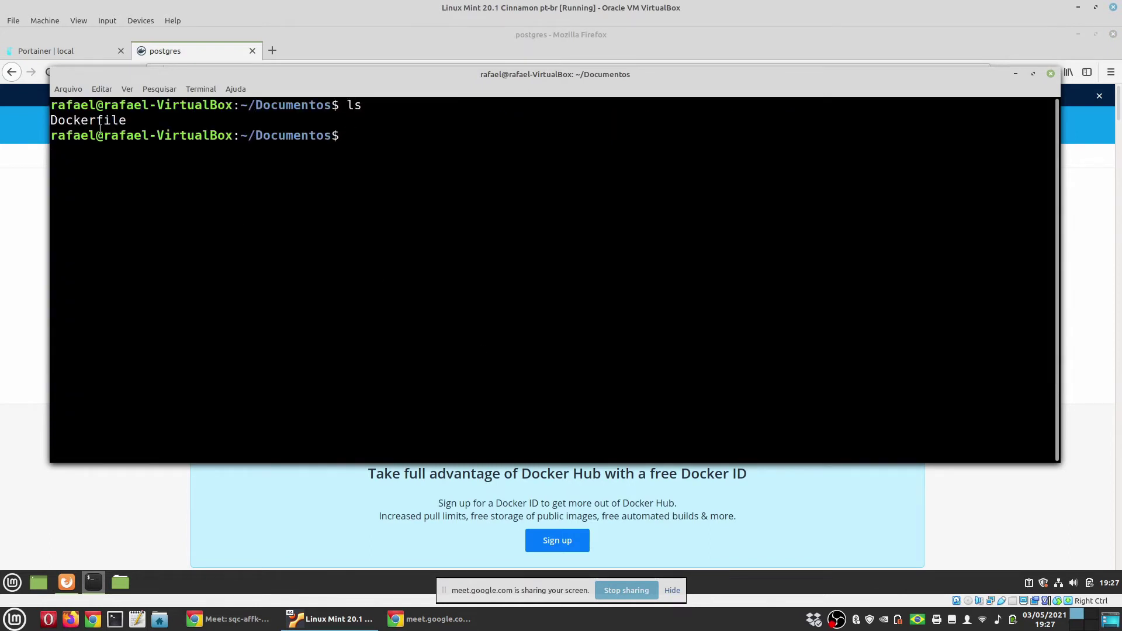
# Build the image with sudo docker build -t="godoi/postgresql"
pyautogui.write('sudo docker build -t="godoi/postgresql" .')
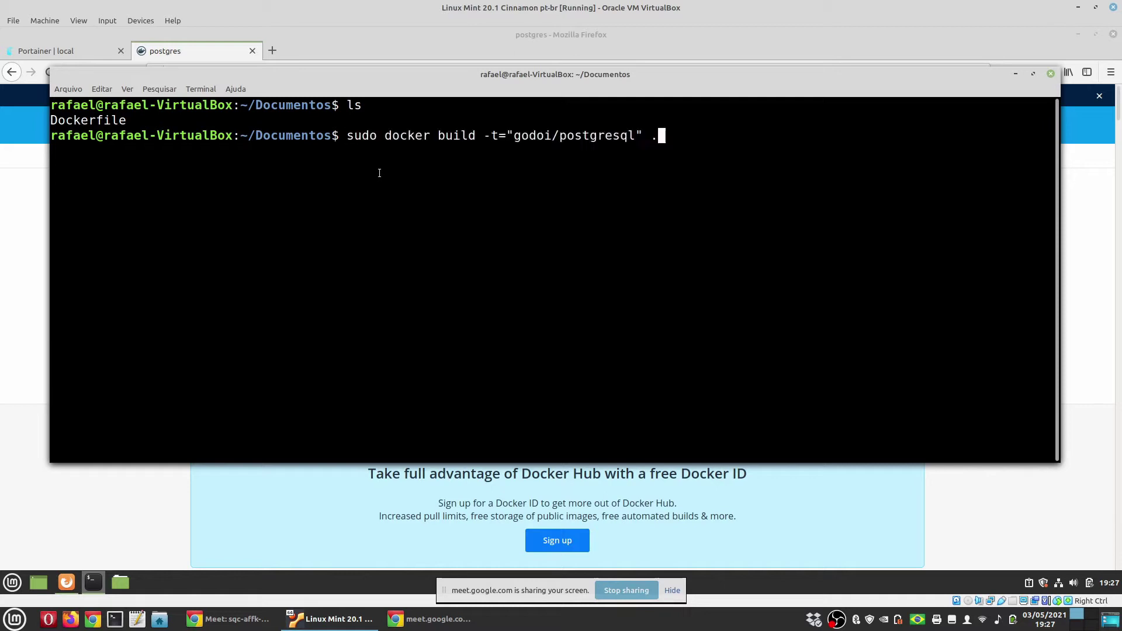
pyautogui.press('Return')
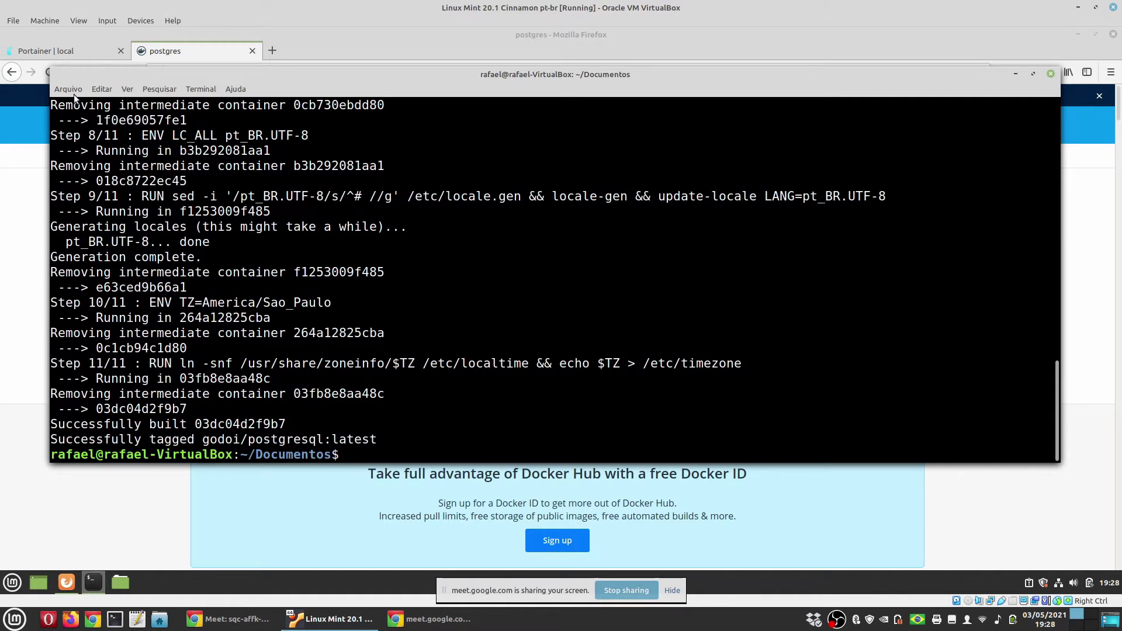
pyautogui.click(58, 54)
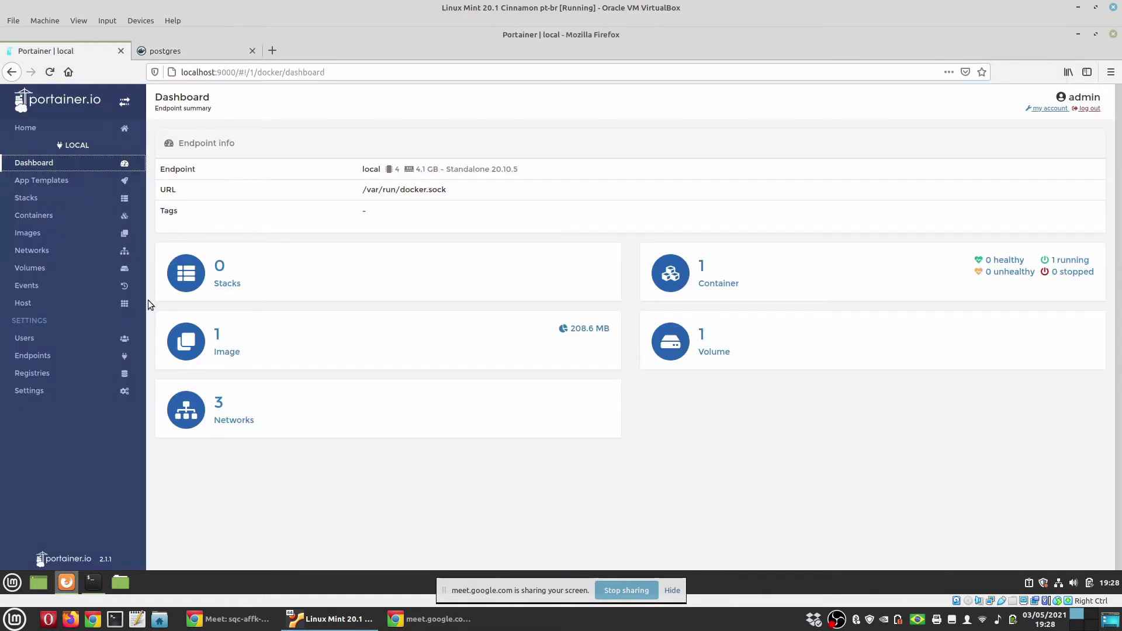
# Check Portainer's Images list for godoi/postgresql and its Containers list showing only portainer
pyautogui.click(44, 234)
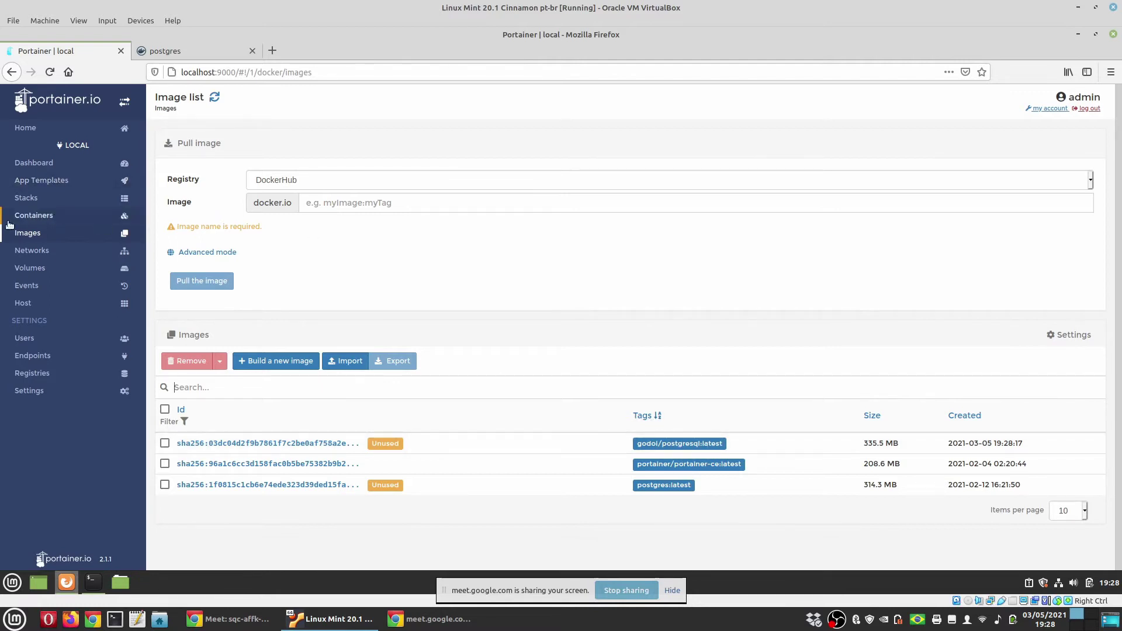
pyautogui.click(26, 215)
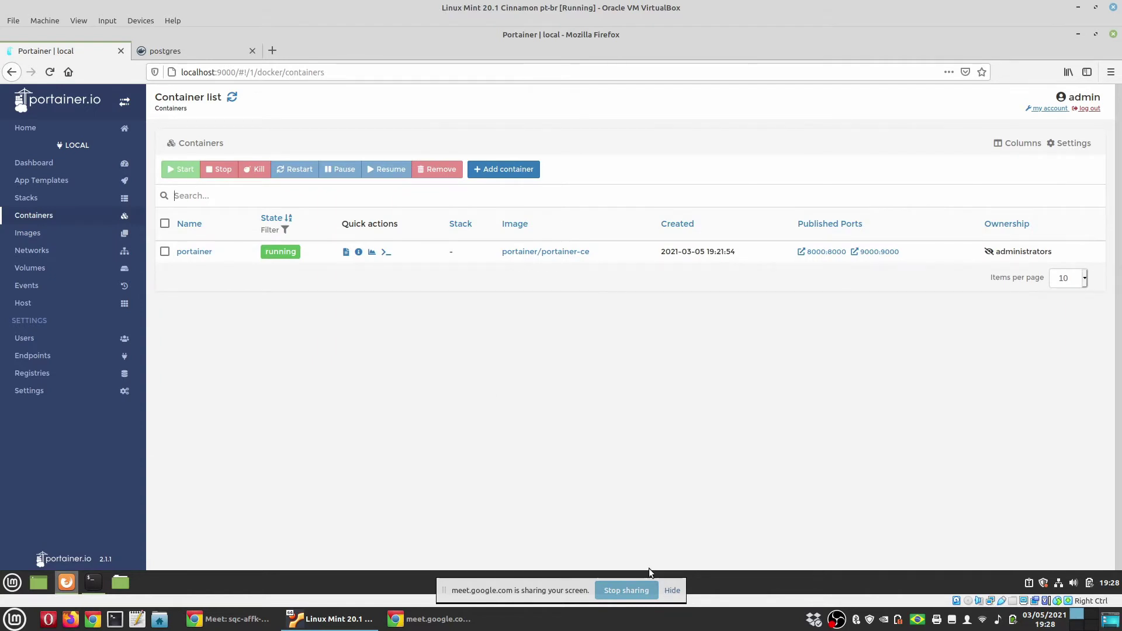
pyautogui.click(527, 589)
# Highlight the word godoi in the build command in yellow
pyautogui.hotkey('ctrl', 'alt', 'Right')
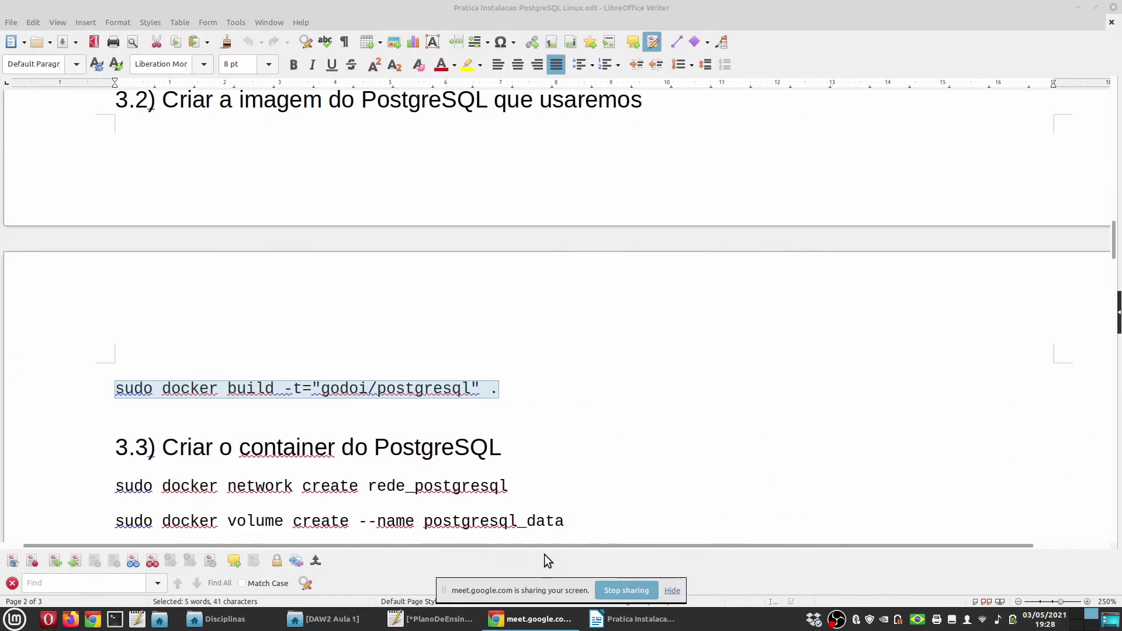
pyautogui.scroll(-2, 428, 385)
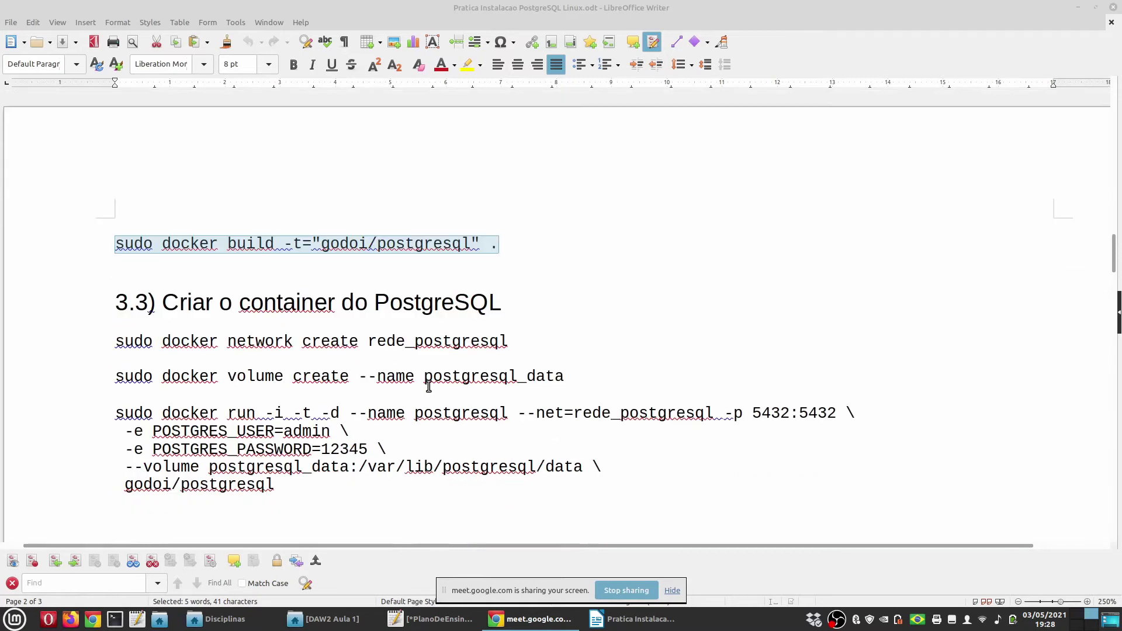
pyautogui.doubleClick(338, 245)
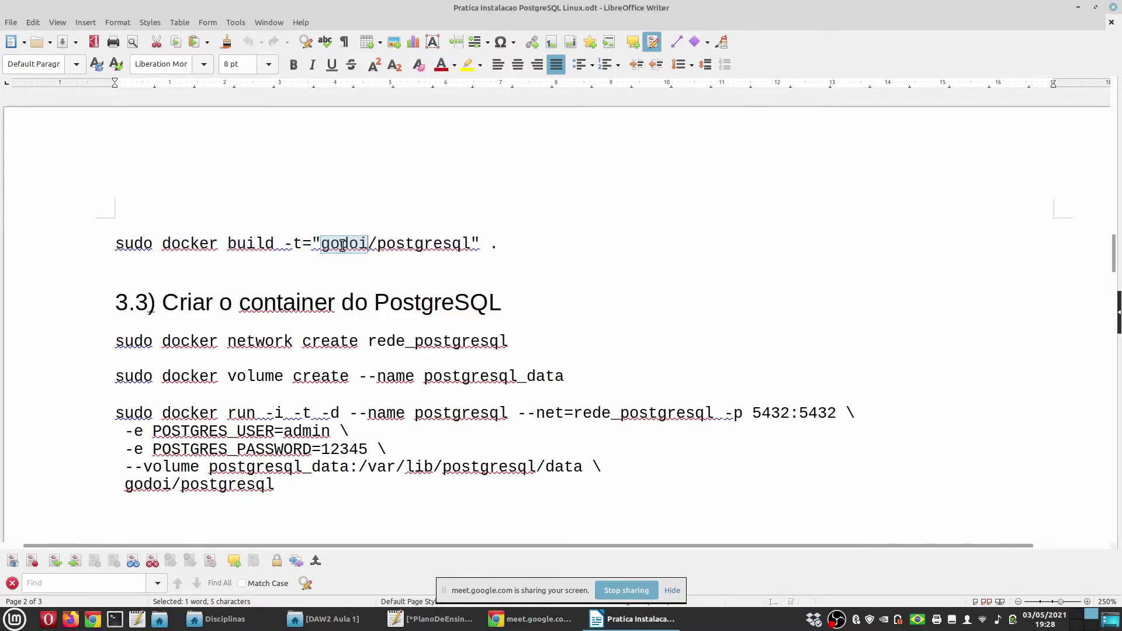
pyautogui.click(468, 66)
pyautogui.click(372, 298)
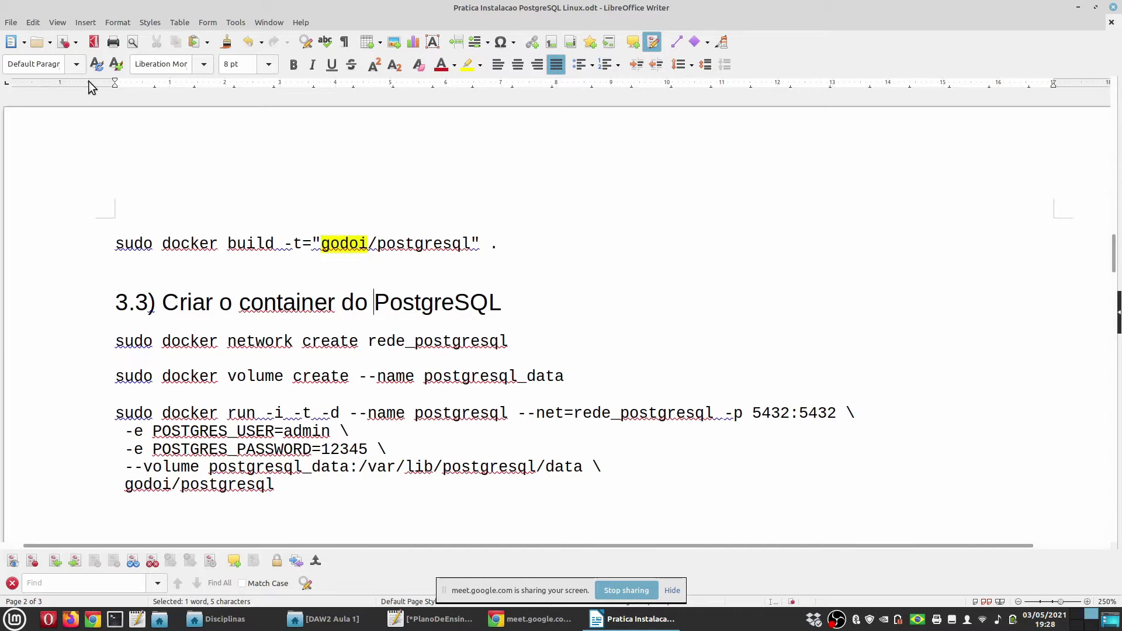
pyautogui.doubleClick(356, 246)
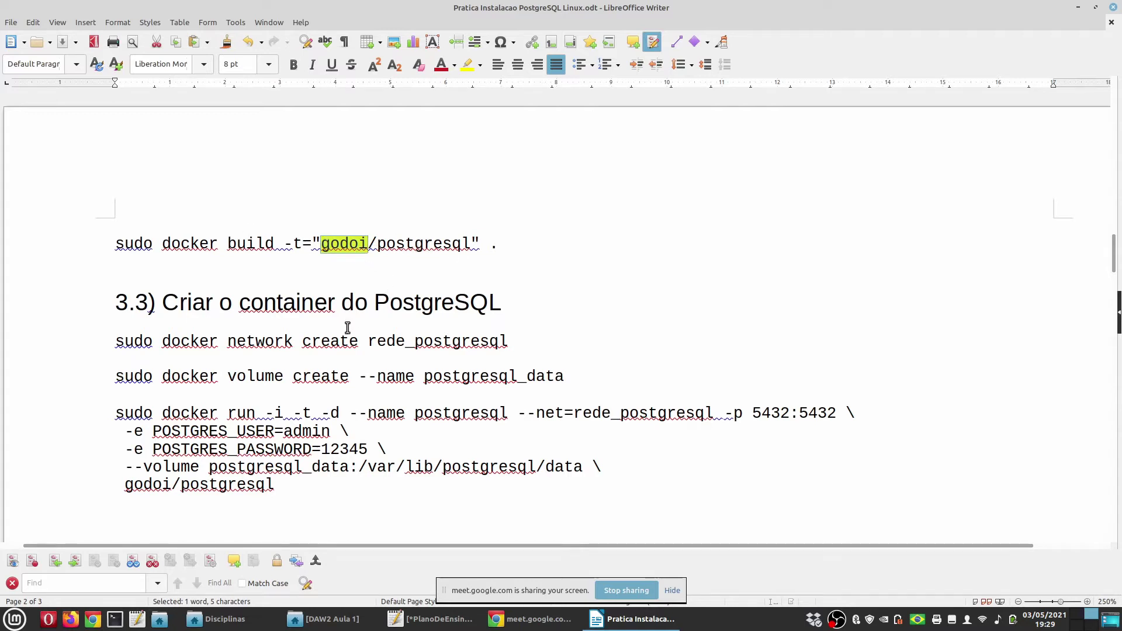
# Select and copy the docker network create command from section 3.3
pyautogui.doubleClick(259, 299)
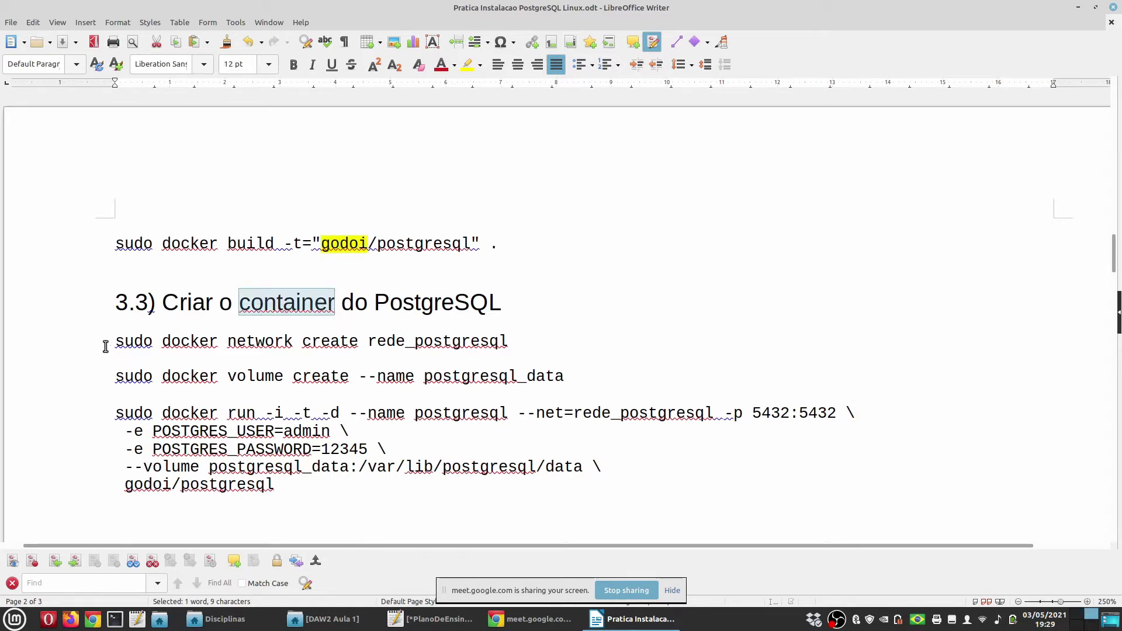
pyautogui.moveTo(107, 346); pyautogui.dragTo(514, 343)
pyautogui.hotkey('ctrl', 'c')
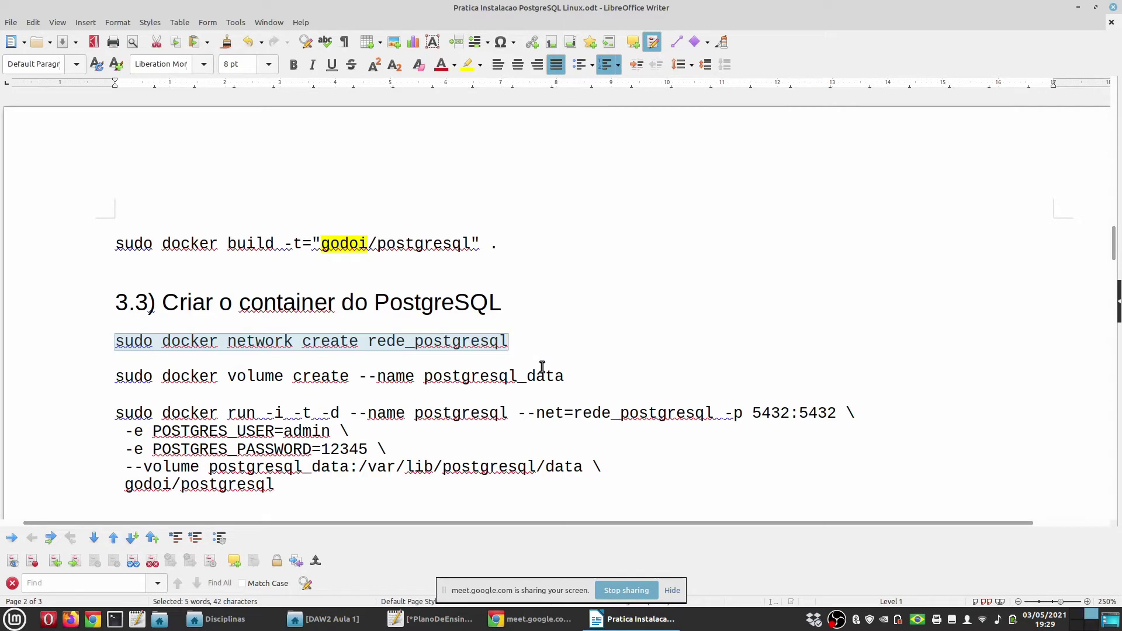
pyautogui.hotkey('ctrl', 'alt', 'Right')
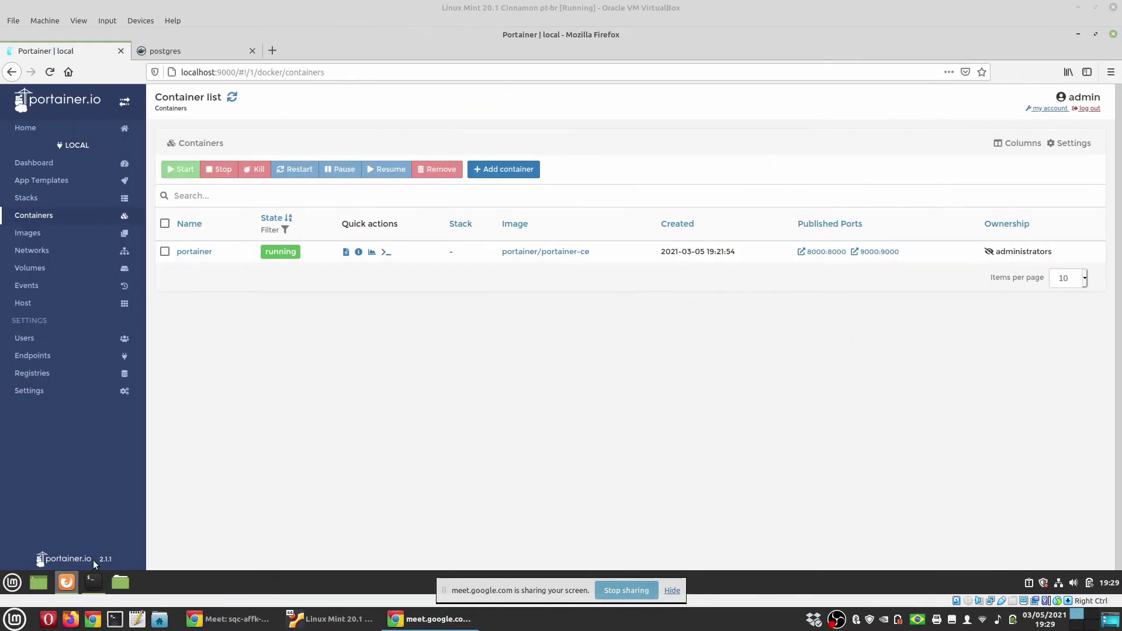
# Create the rede_postgresql network by running the pasted network create command
pyautogui.click(93, 582)
pyautogui.hotkey('ctrl', 'shift', 'v')
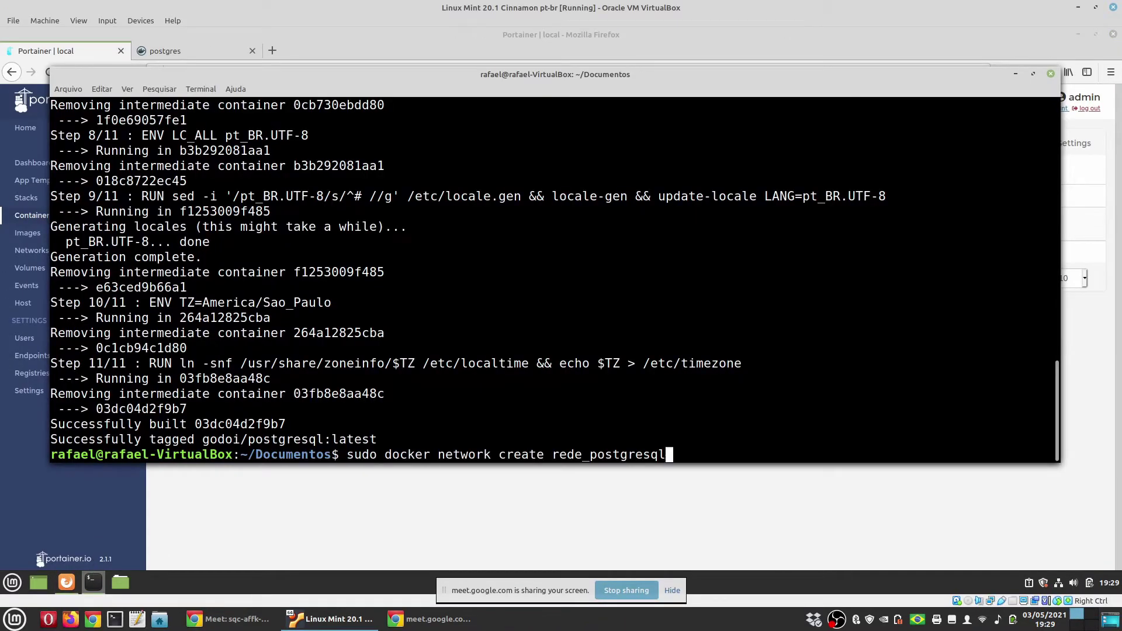
pyautogui.press('Return')
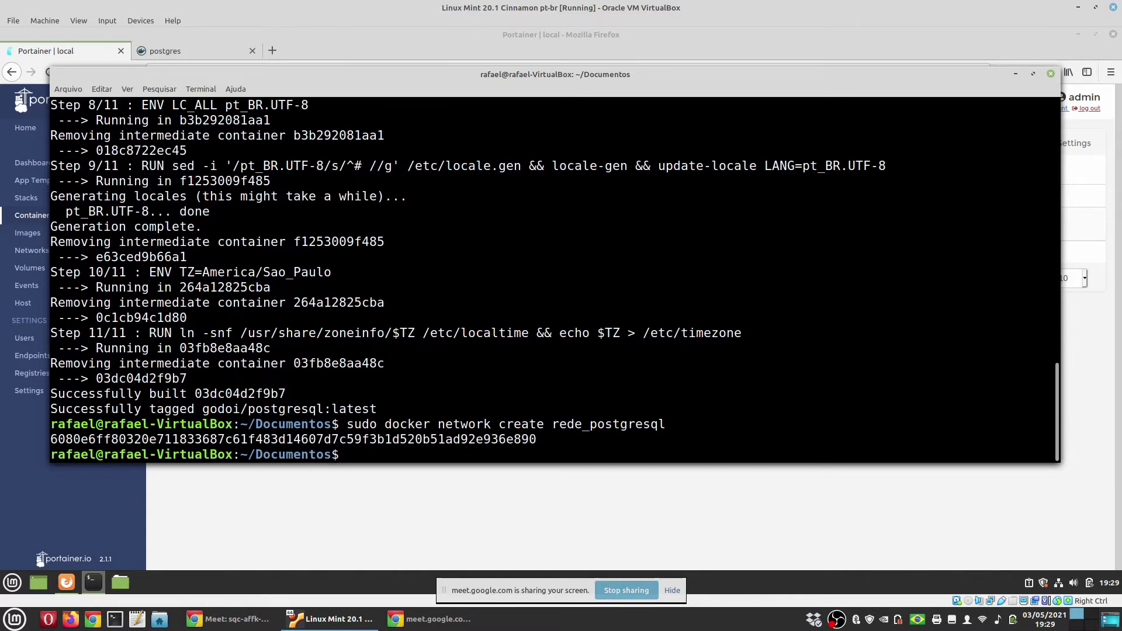
# Copy the docker volume create line from Writer and run it to create postgresql_data
pyautogui.hotkey('ctrl', 'alt', 'Right')
pyautogui.hotkey('ctrl', 'alt', 'Left')
pyautogui.hotkey('ctrl', 'alt', 'Left')
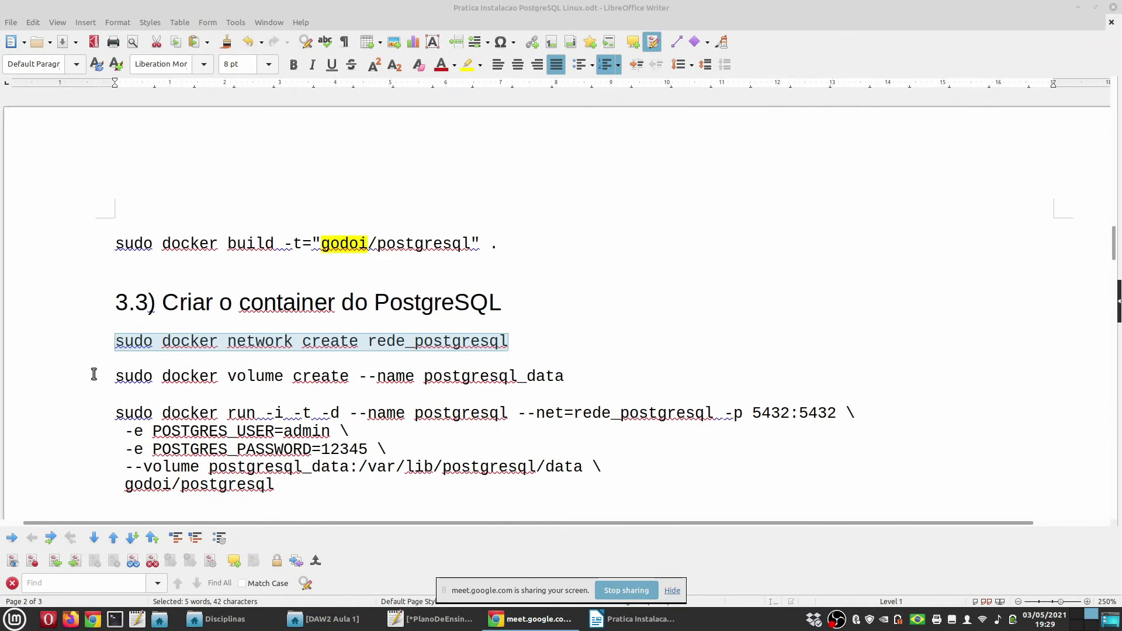
pyautogui.moveTo(92, 375); pyautogui.dragTo(611, 374)
pyautogui.hotkey('ctrl', 'c')
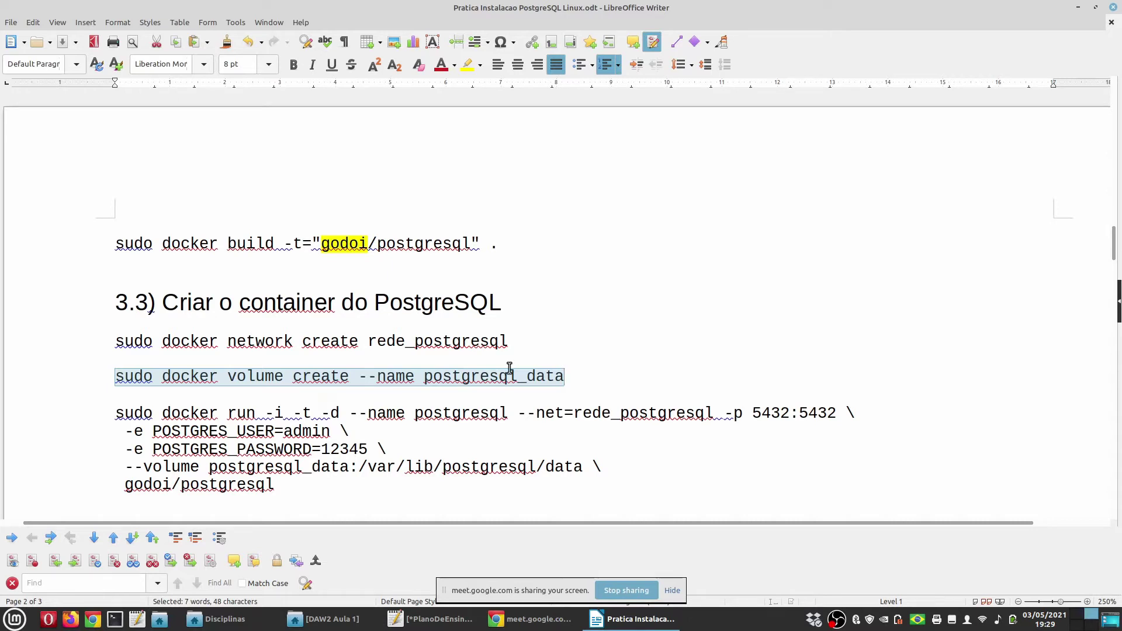
pyautogui.hotkey('ctrl', 'alt', 'Right')
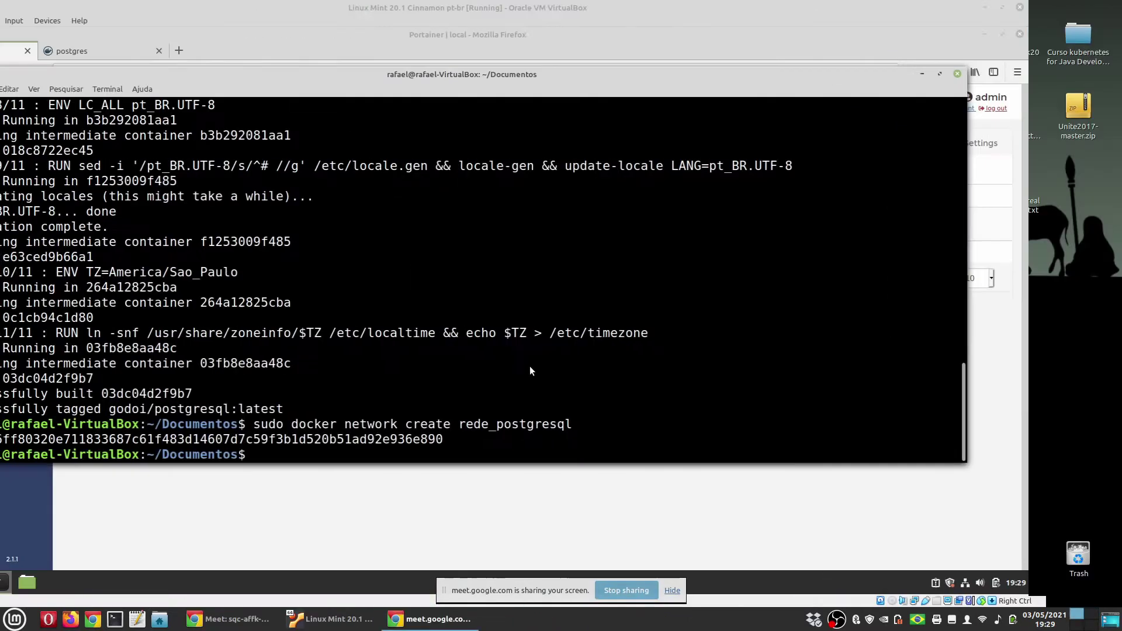
pyautogui.hotkey('ctrl', 'shift', 'v')
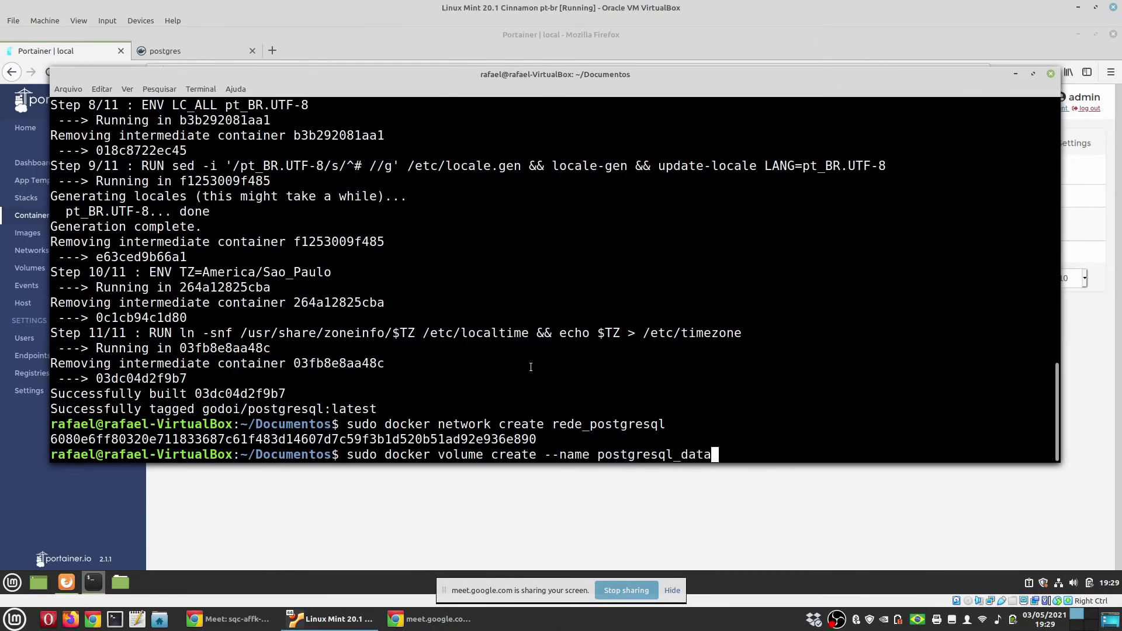
pyautogui.press('Return')
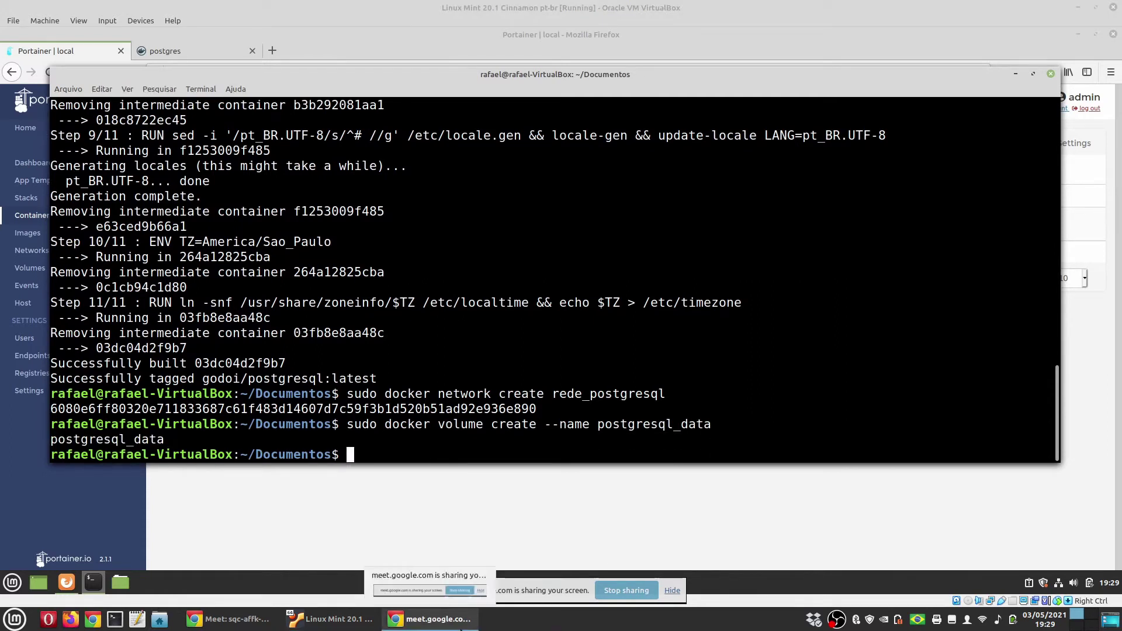
pyautogui.hotkey('ctrl', 'alt', 'Left')
pyautogui.click(109, 412)
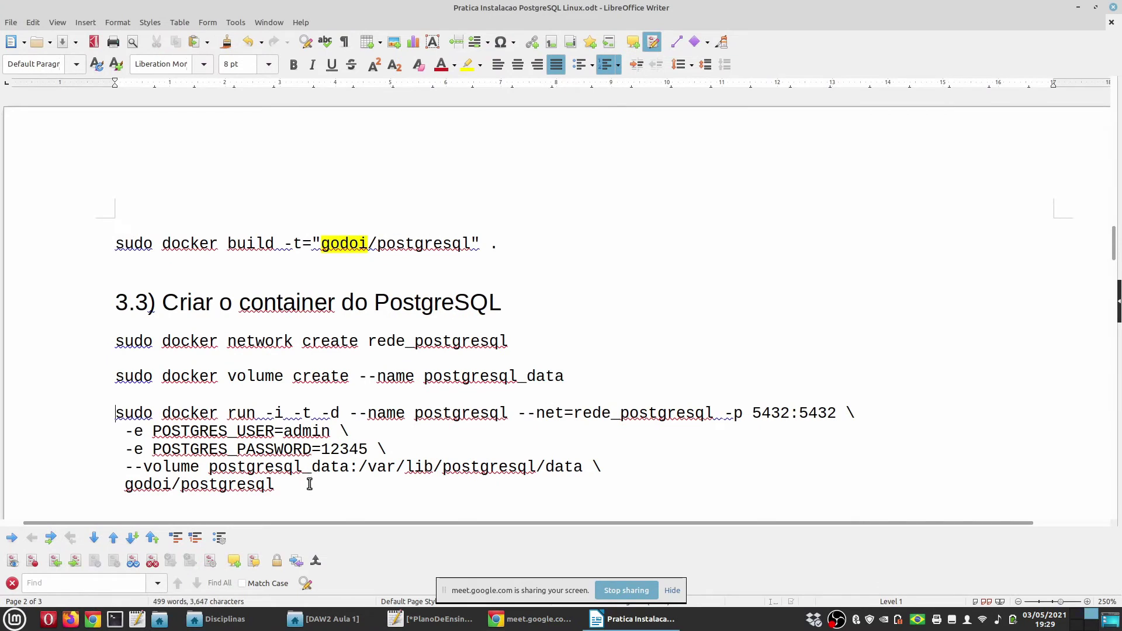
# Highlight the host port 5432 in yellow and save the tutorial document
pyautogui.keyDown('shift'); pyautogui.click(376, 486); pyautogui.keyUp('shift')
pyautogui.scroll(-2, 377, 486)
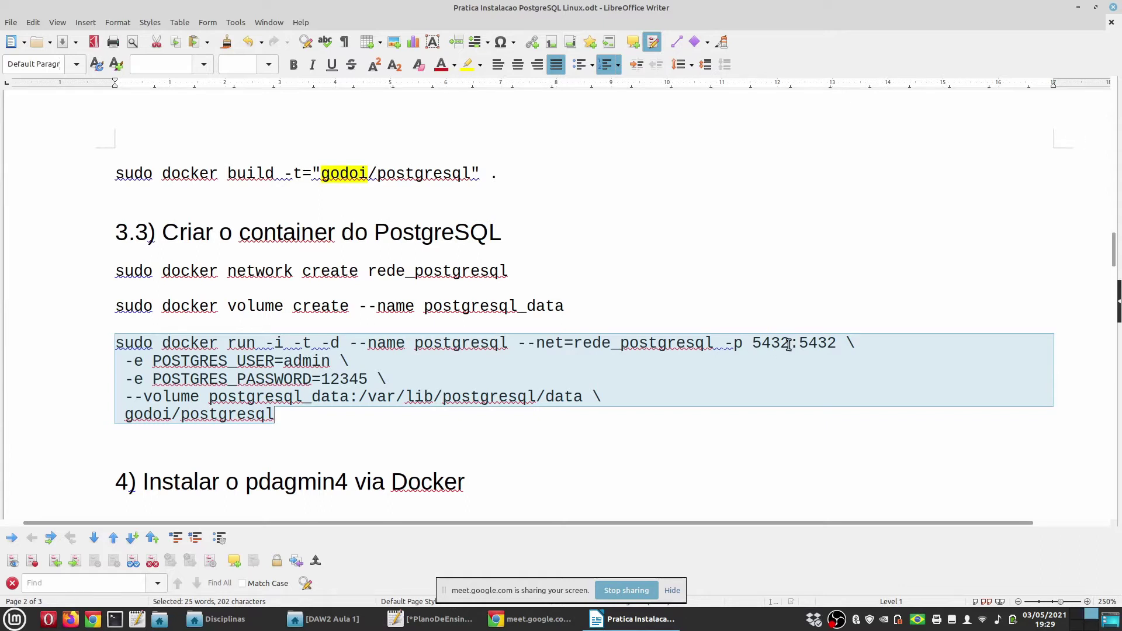
pyautogui.click(788, 345)
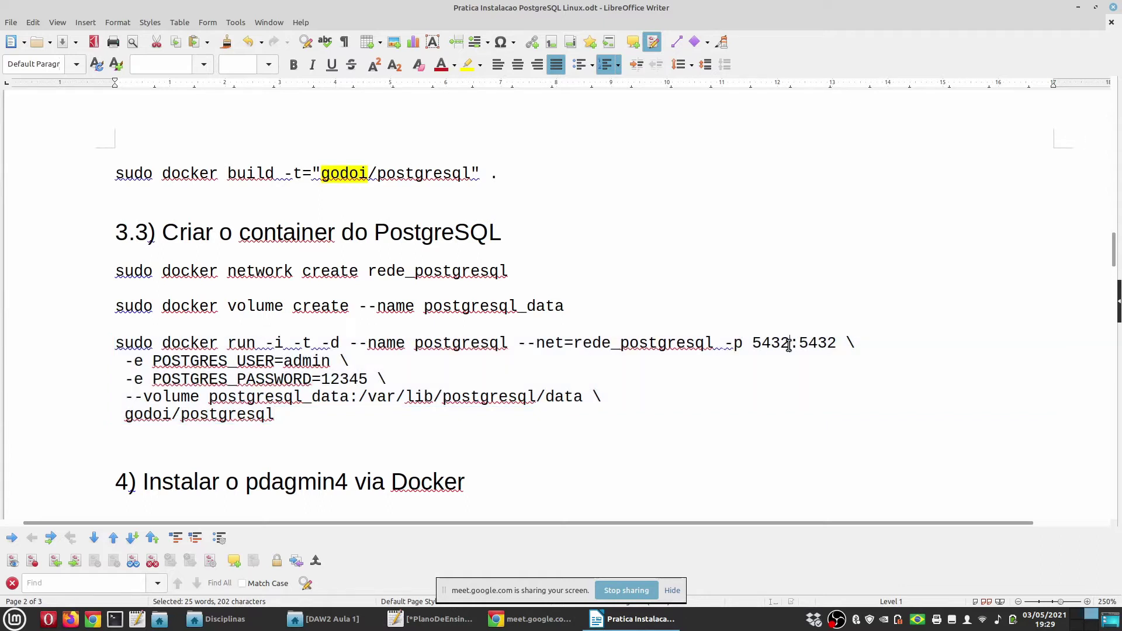
pyautogui.doubleClick(757, 343)
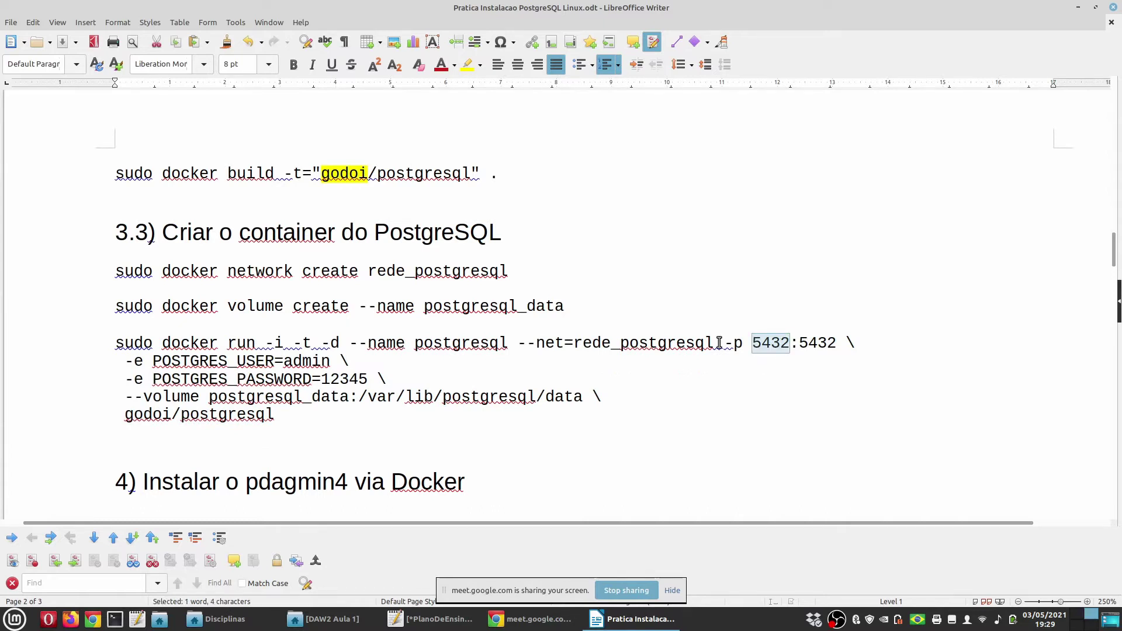
pyautogui.click(469, 65)
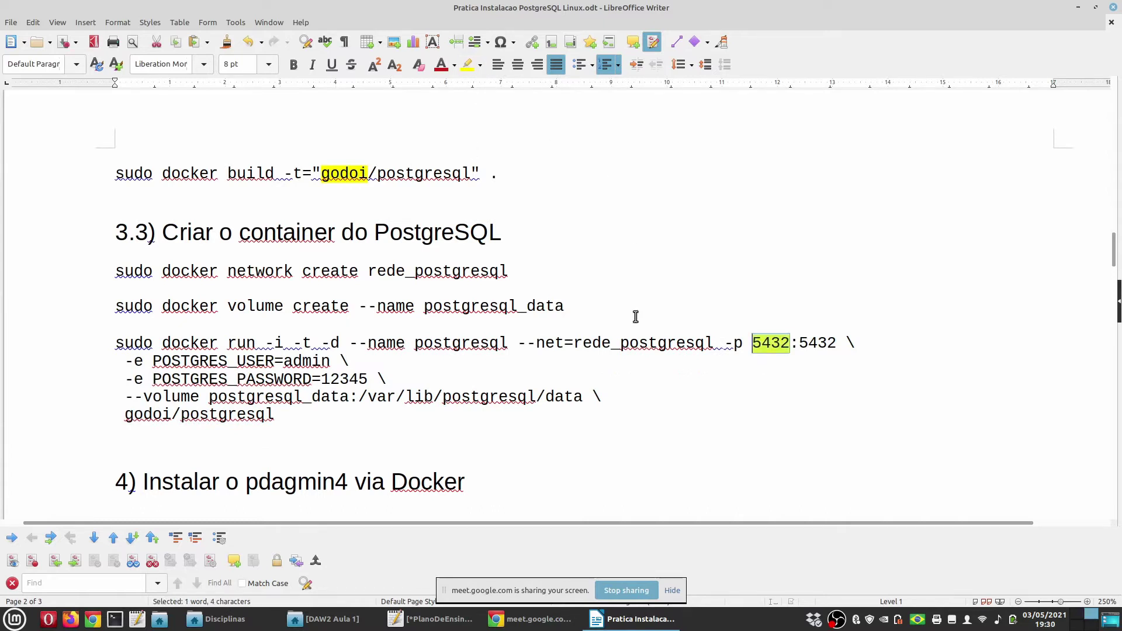
pyautogui.click(294, 270)
pyautogui.hotkey('ctrl', 's')
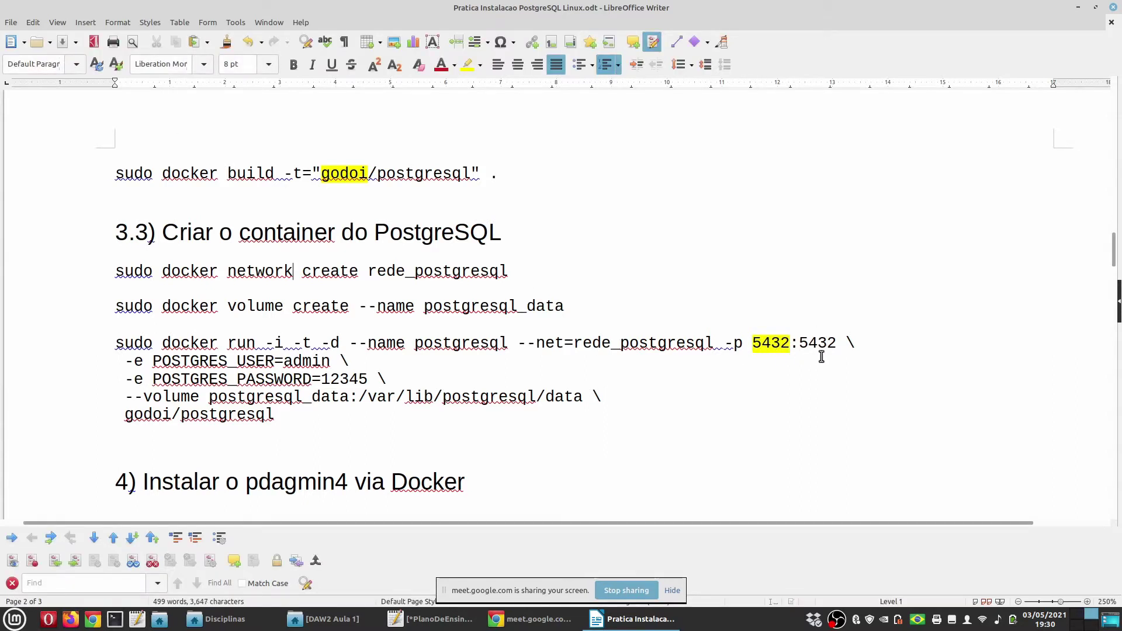
# Copy the five-line docker run command and run it in the terminal to start postgresql
pyautogui.moveTo(295, 415); pyautogui.dragTo(64, 344)
pyautogui.hotkey('ctrl', 'c')
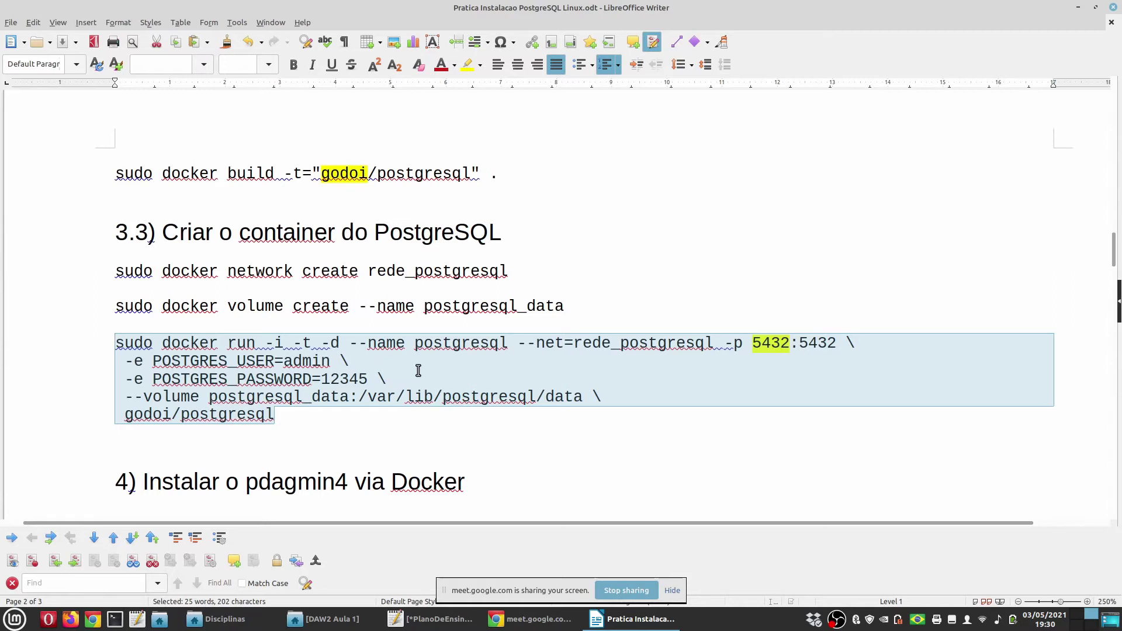
pyautogui.hotkey('alt', 'Tab')
pyautogui.hotkey('ctrl', 'shift', 'v')
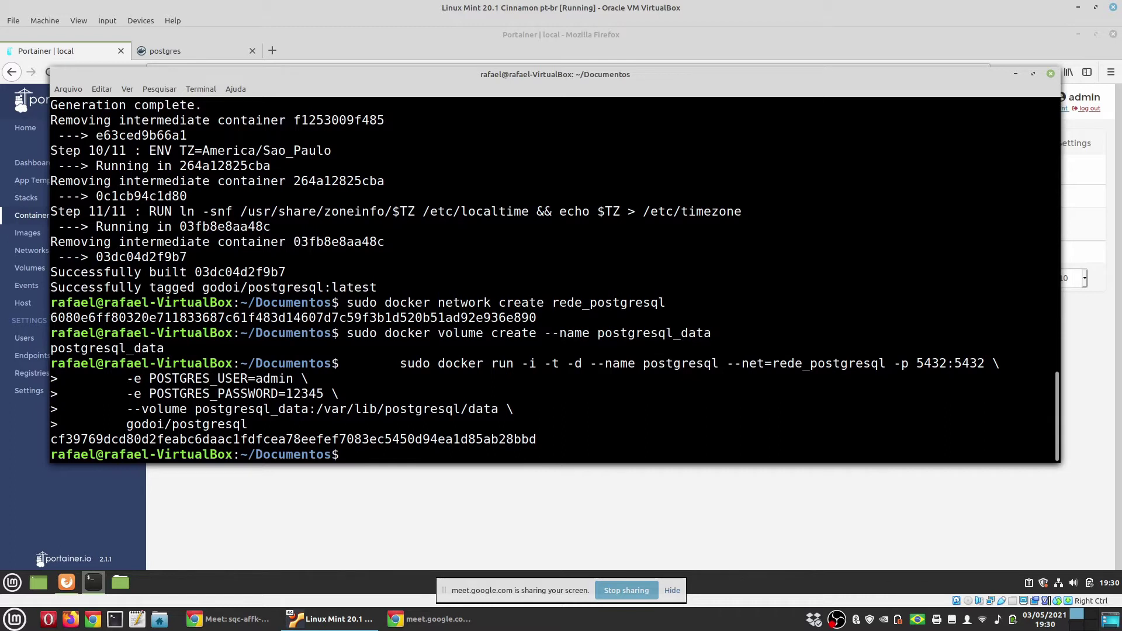
# Refresh Portainer's container list and check the postgresql container's logs for readiness
pyautogui.click(96, 47)
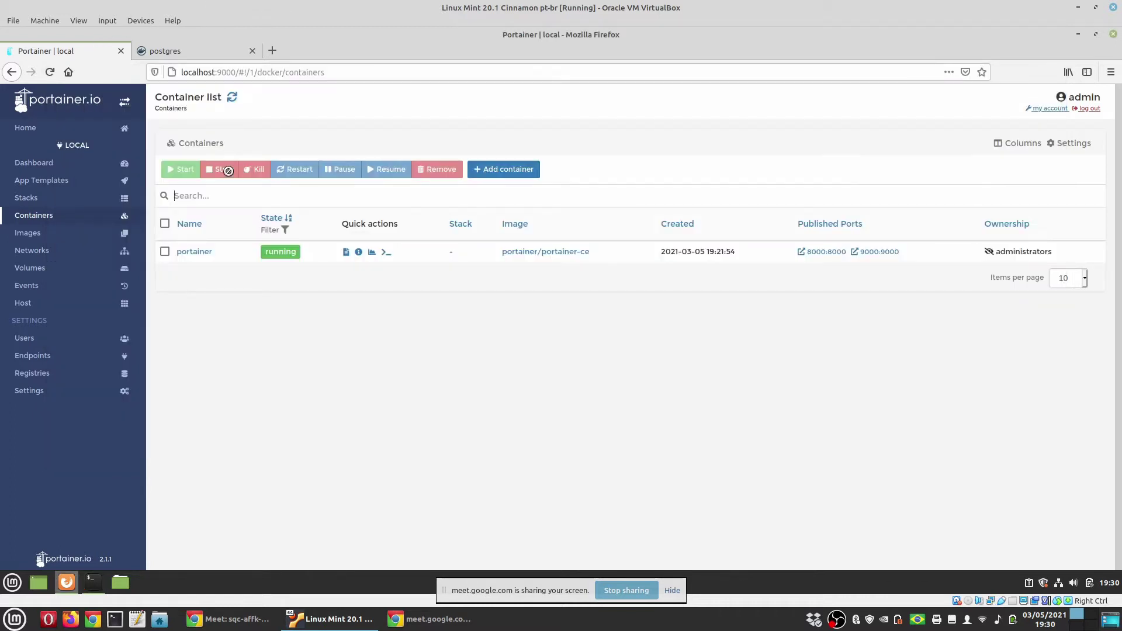
pyautogui.click(232, 97)
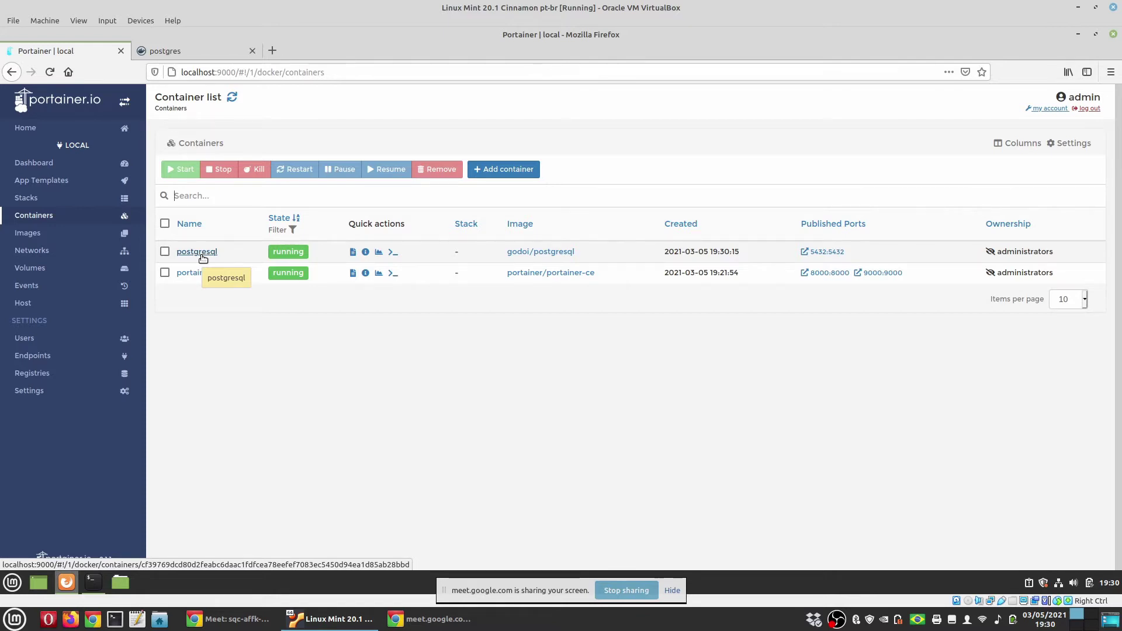
pyautogui.click(207, 253)
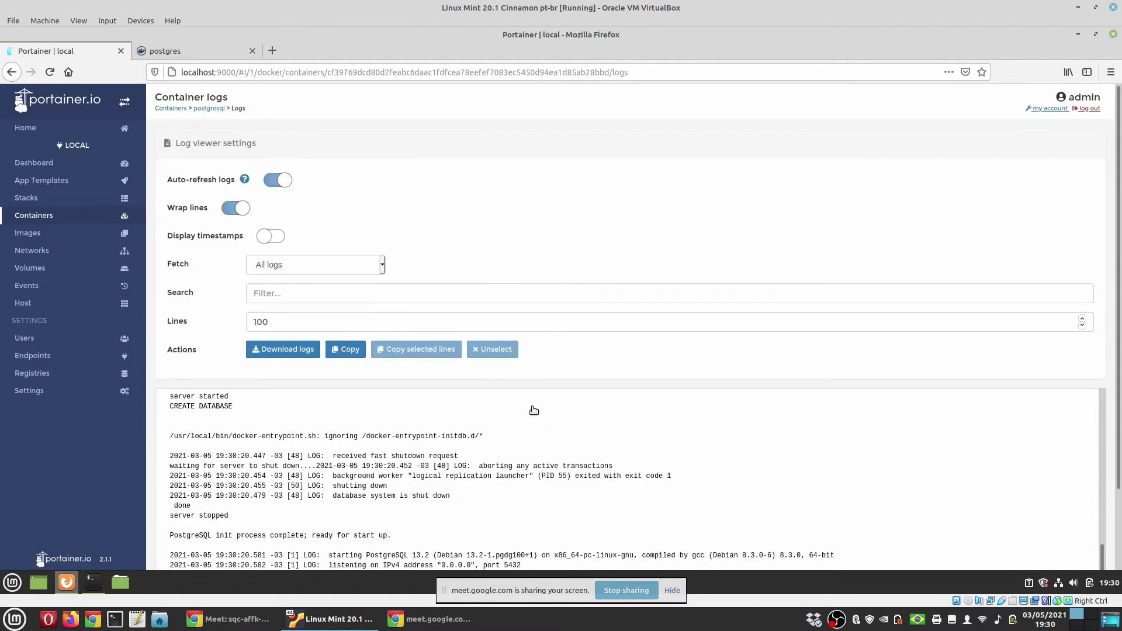
pyautogui.scroll(-2, 534, 435)
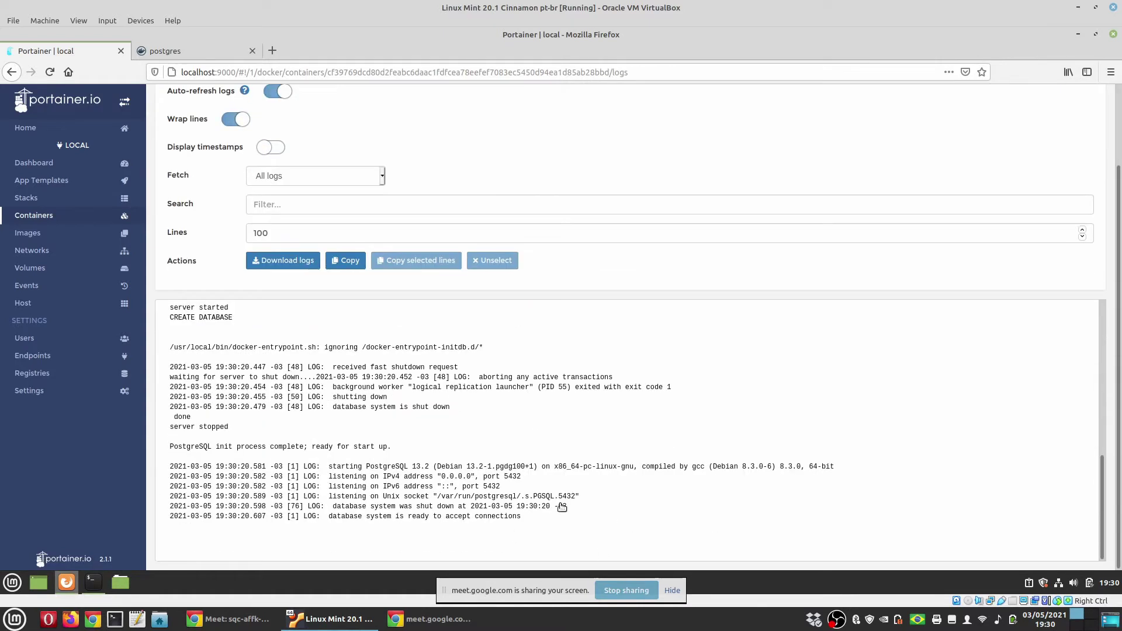
pyautogui.scroll(4, 621, 477)
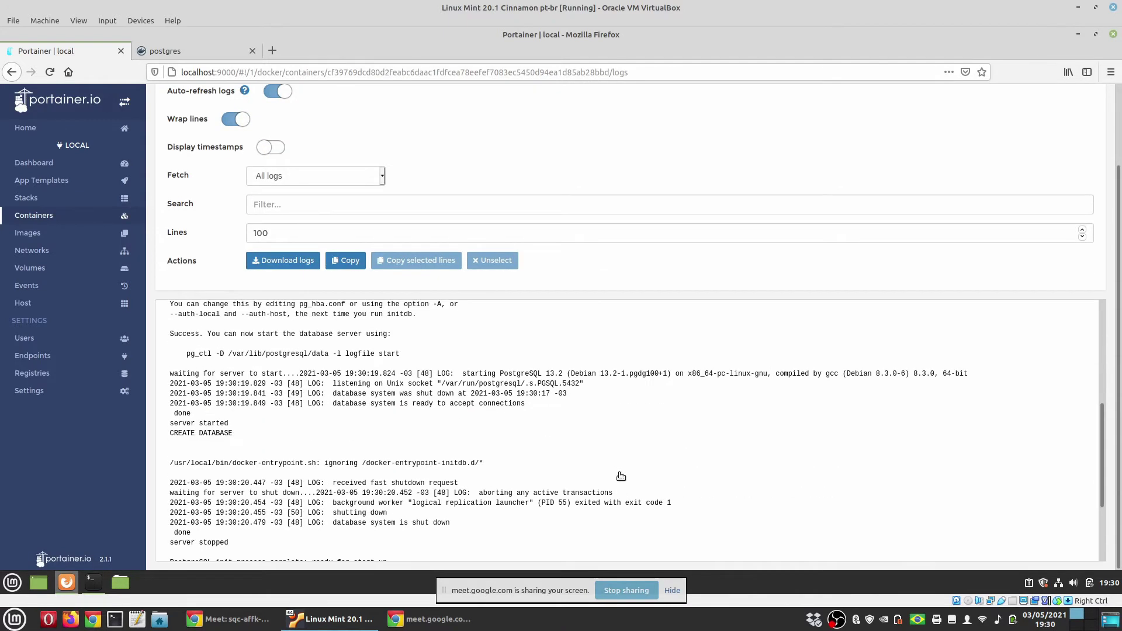
pyautogui.click(671, 591)
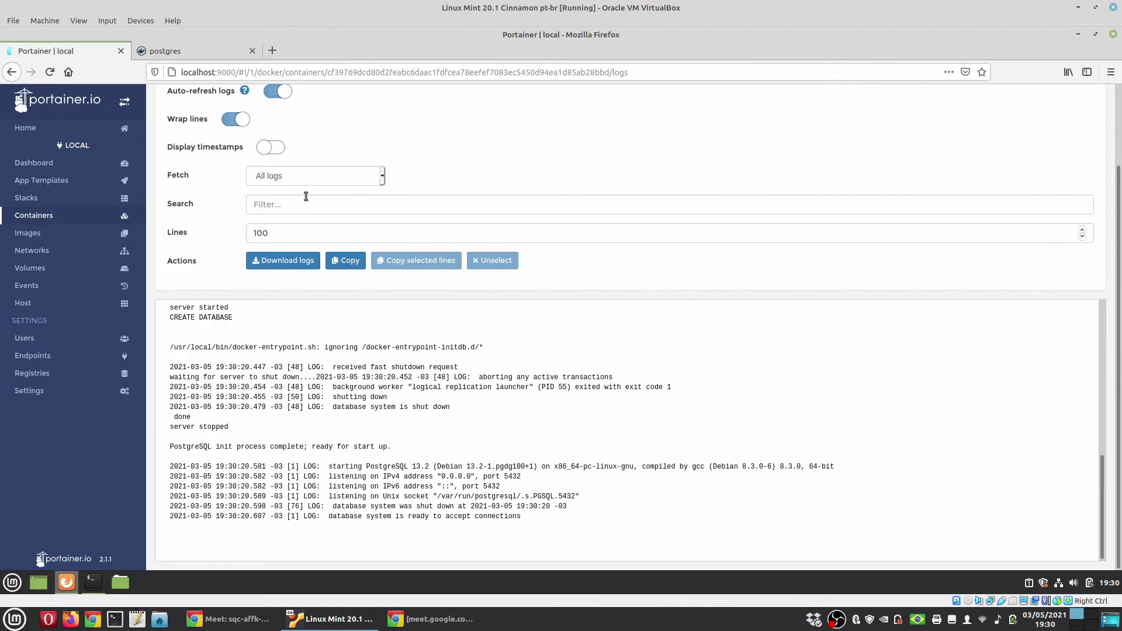
pyautogui.scroll(2, 184, 118)
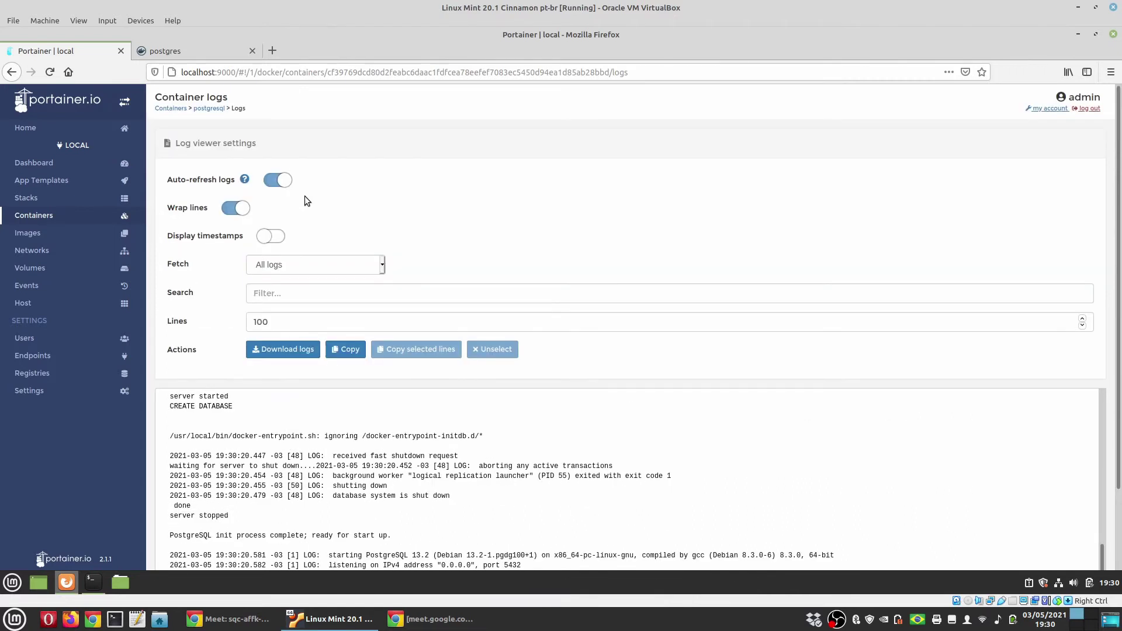
# Return to the container list and select the postgresql container running on 5432:5432
pyautogui.click(181, 110)
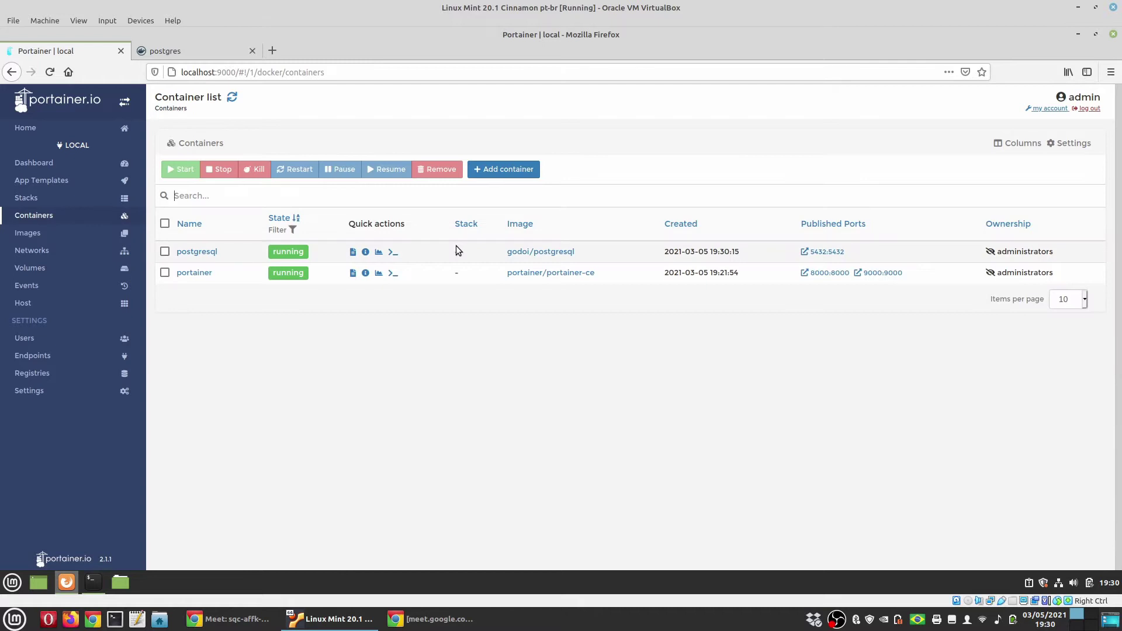
pyautogui.click(164, 252)
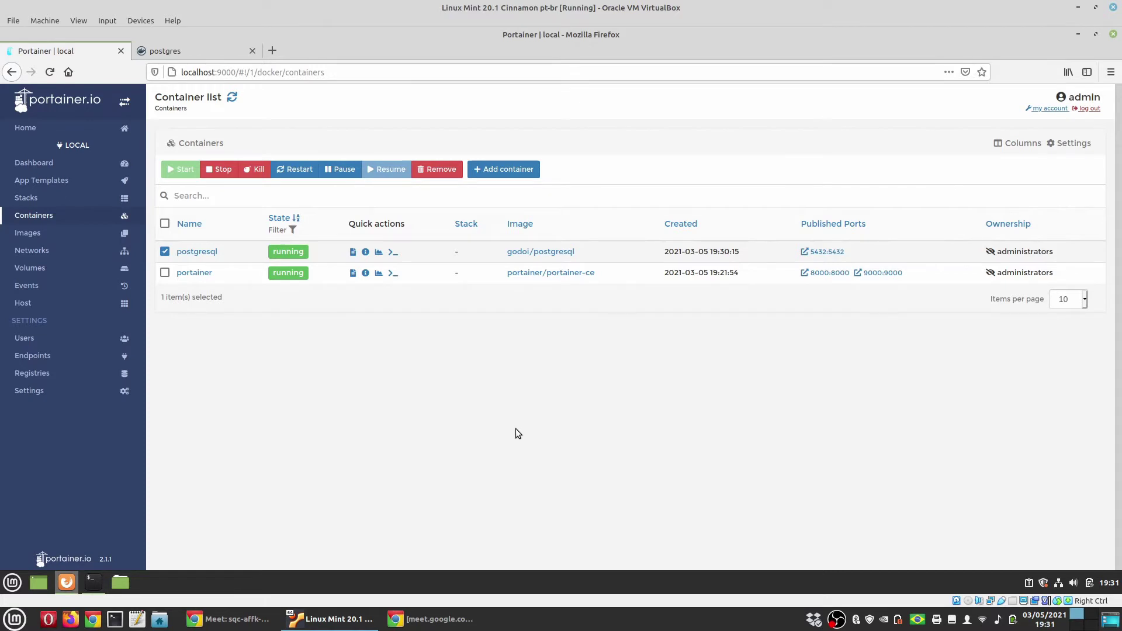
pyautogui.hotkey('ctrl', 'alt', 'Right')
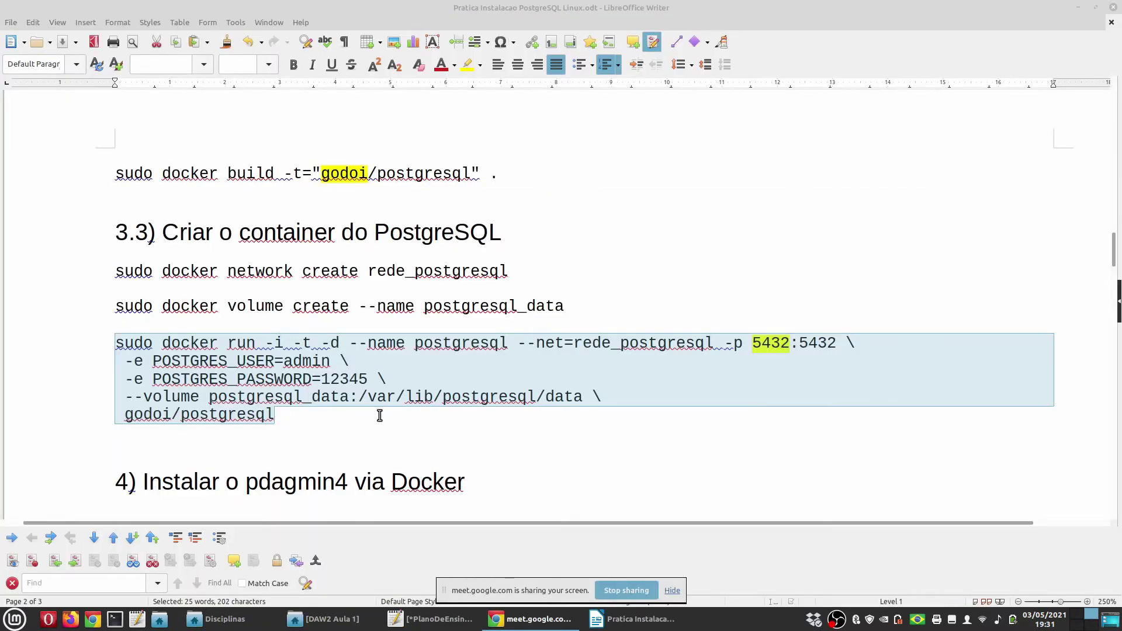
# Scroll the Writer guide down to section 4 on pgAdmin4
pyautogui.scroll(-3, 383, 403)
pyautogui.doubleClick(300, 340)
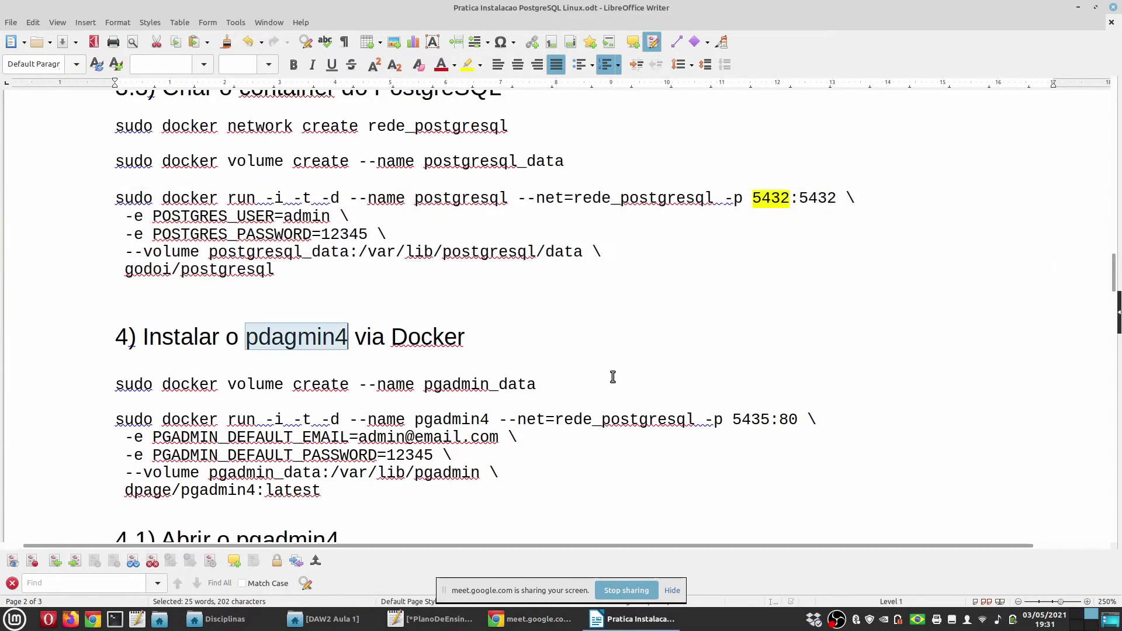
pyautogui.scroll(-2, 624, 371)
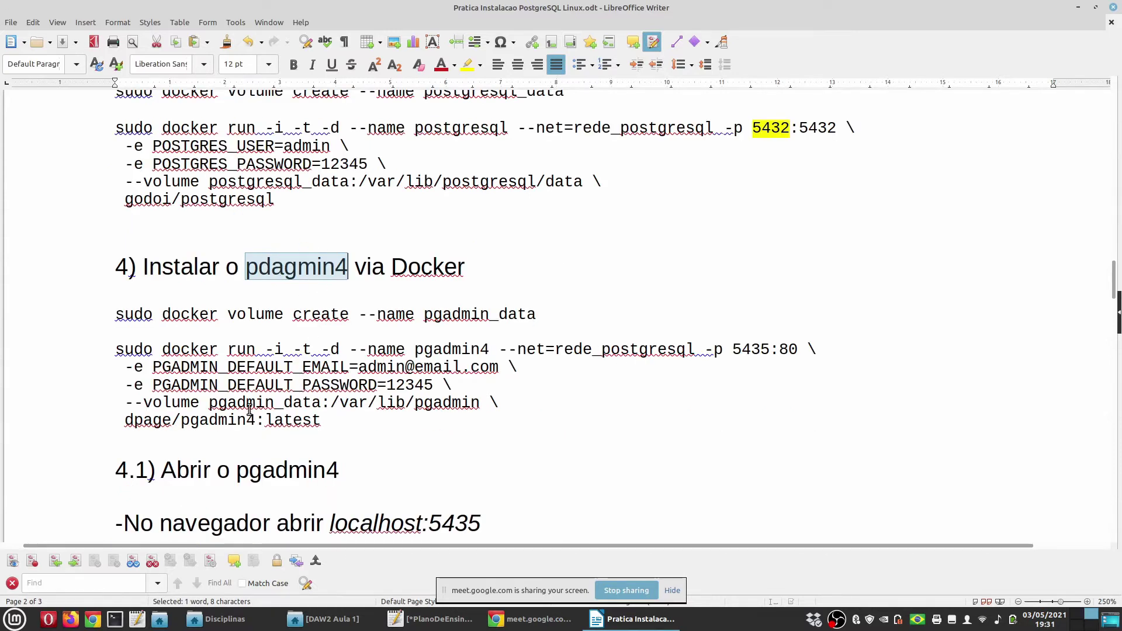
# Search Docker Hub for pgadmin and open the dpage/pgadmin4 image page
pyautogui.hotkey('ctrl', 'alt', 'Right')
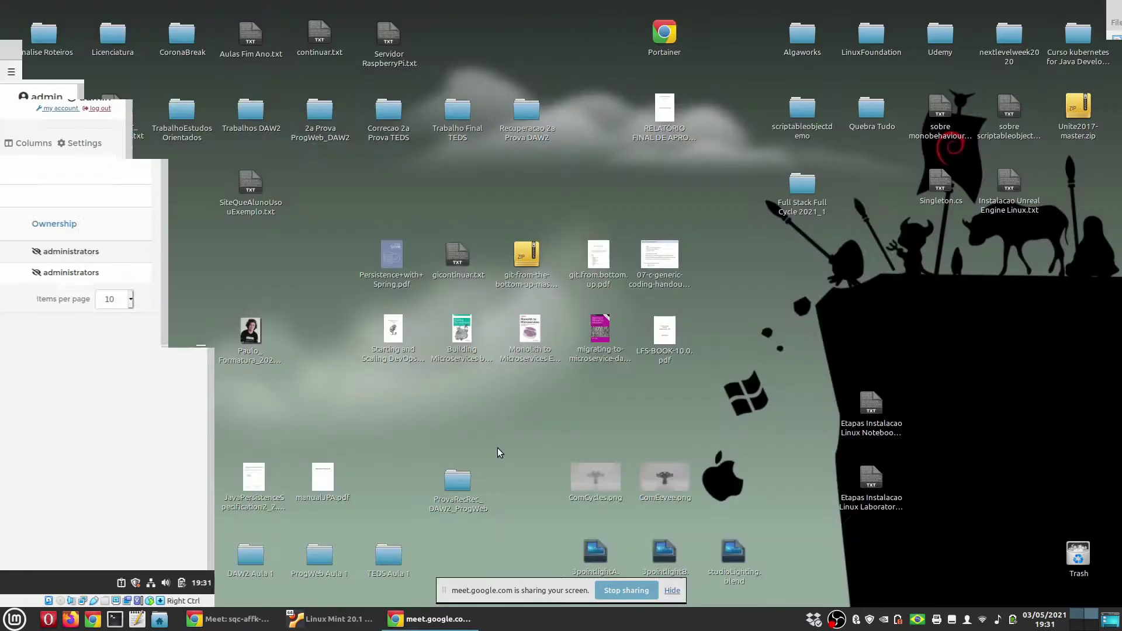
pyautogui.click(188, 52)
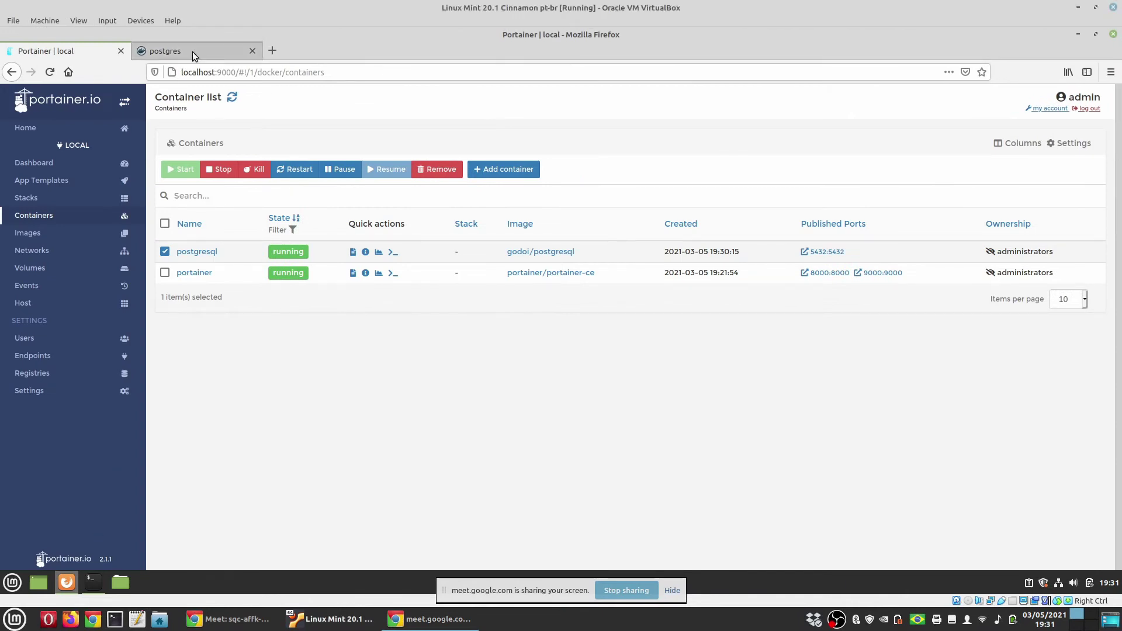
pyautogui.click(355, 126)
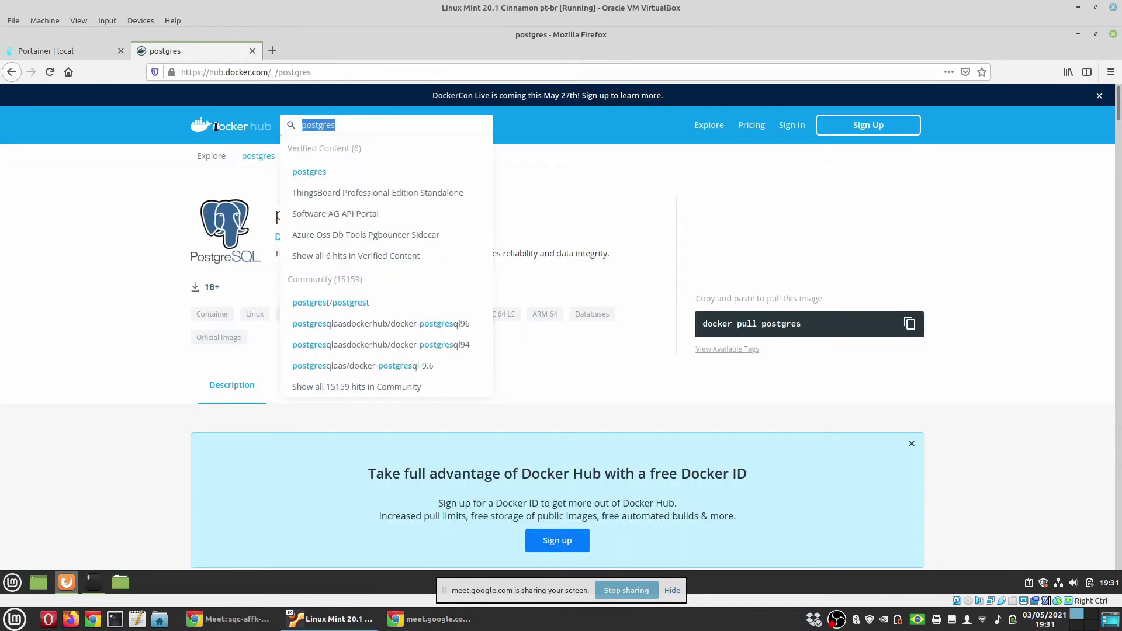
pyautogui.write('pgadmin')
pyautogui.press('Return')
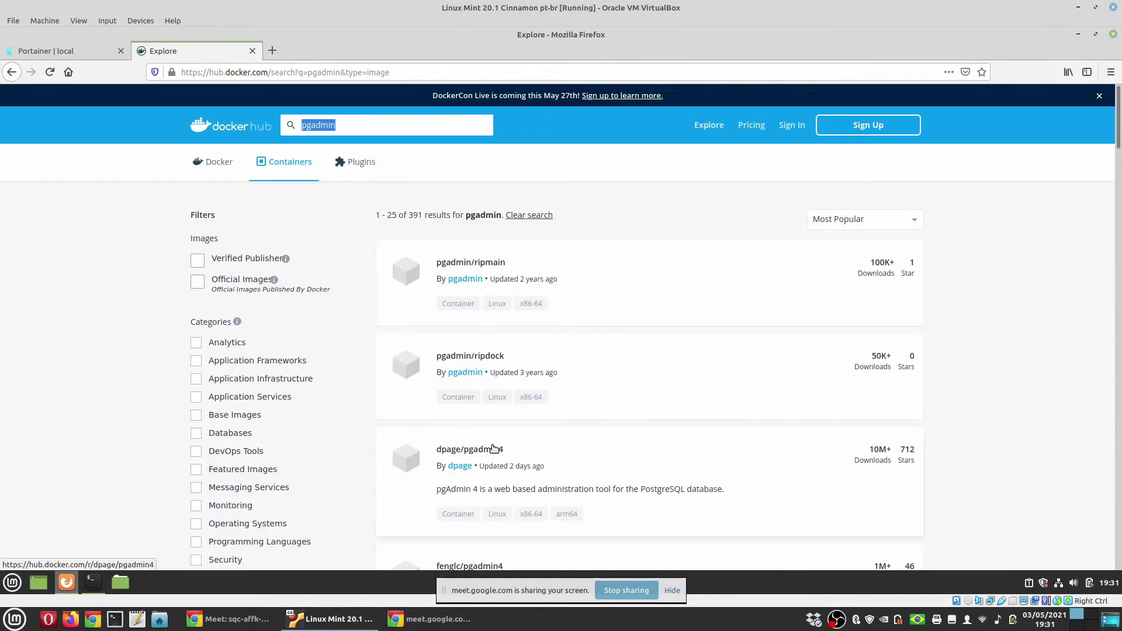
pyautogui.click(704, 446)
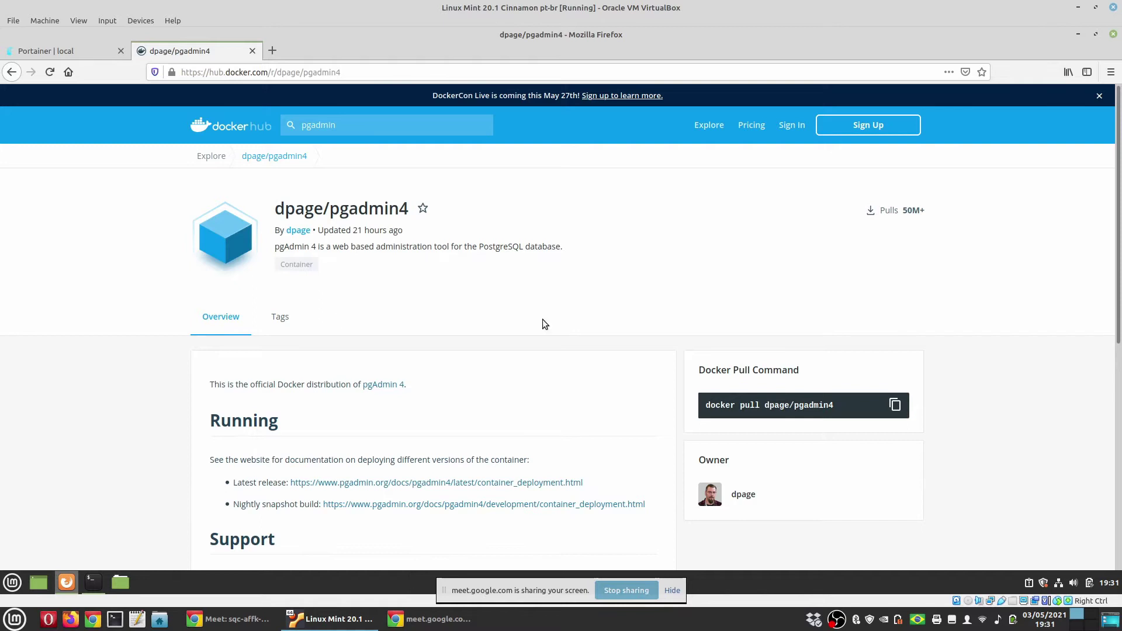
# Copy 'docker volume create --name pgadmin_data' from Writer and run it in the terminal
pyautogui.hotkey('ctrl', 'alt', 'Right')
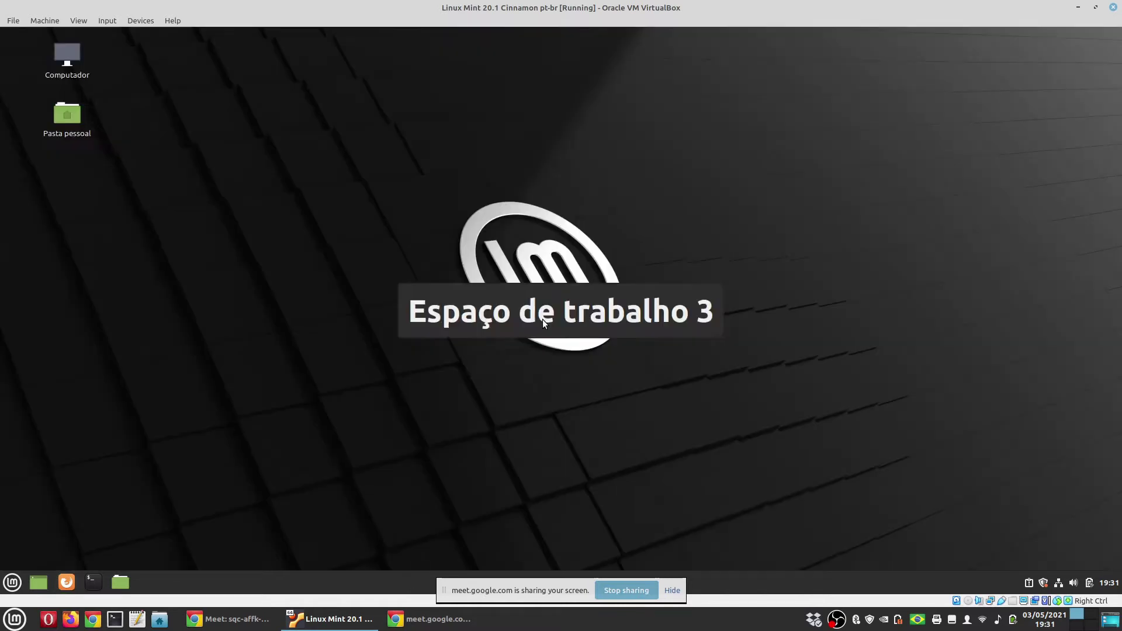
pyautogui.hotkey('ctrl', 'alt', 'Left')
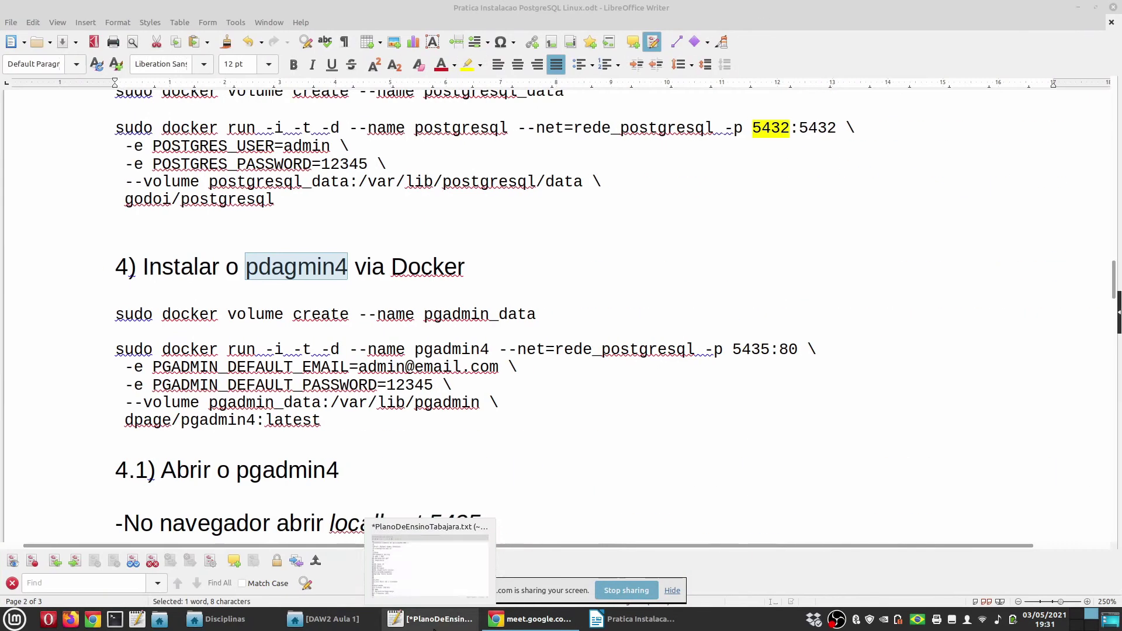
pyautogui.hotkey('ctrl', 'alt', 'Left')
pyautogui.moveTo(91, 319); pyautogui.dragTo(574, 320)
pyautogui.hotkey('ctrl', 'c')
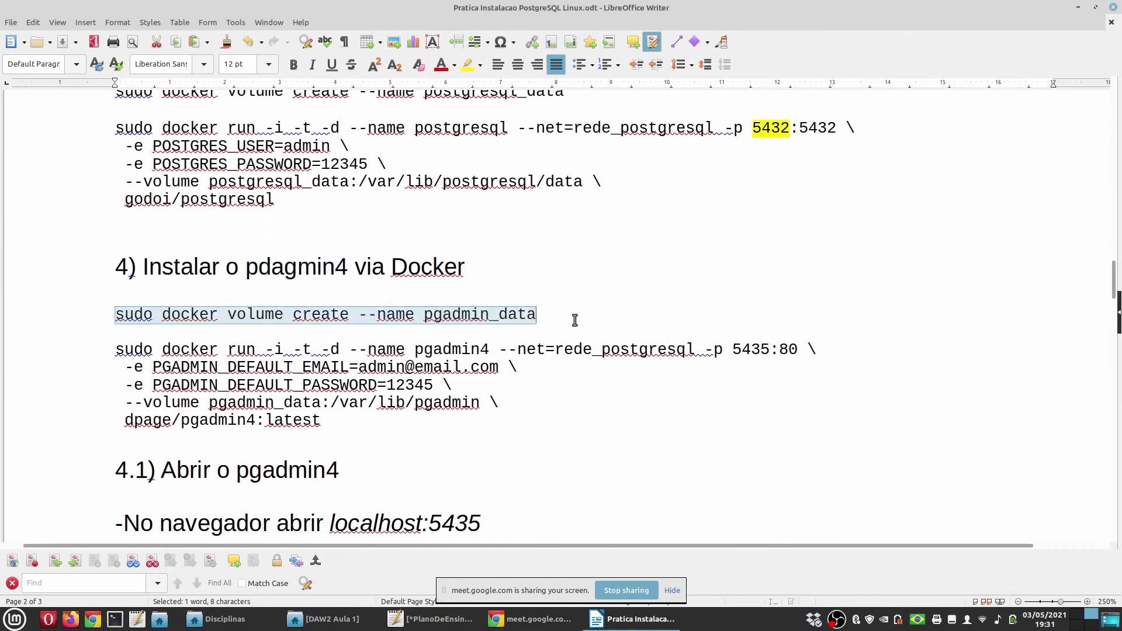
pyautogui.hotkey('ctrl', 'alt', 'Right')
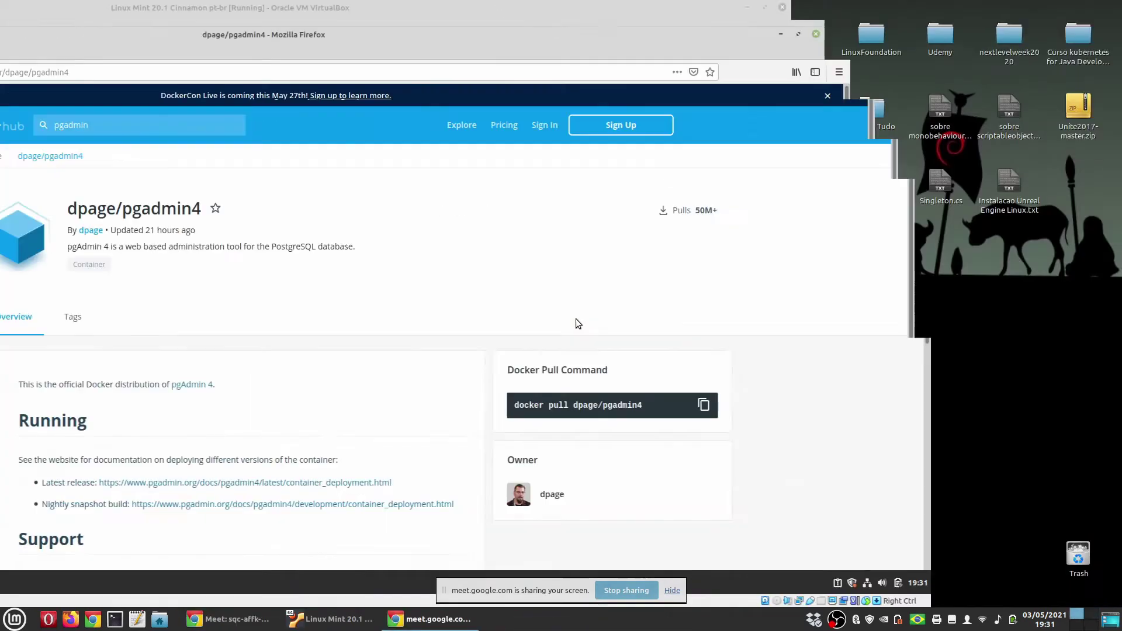
pyautogui.click(92, 582)
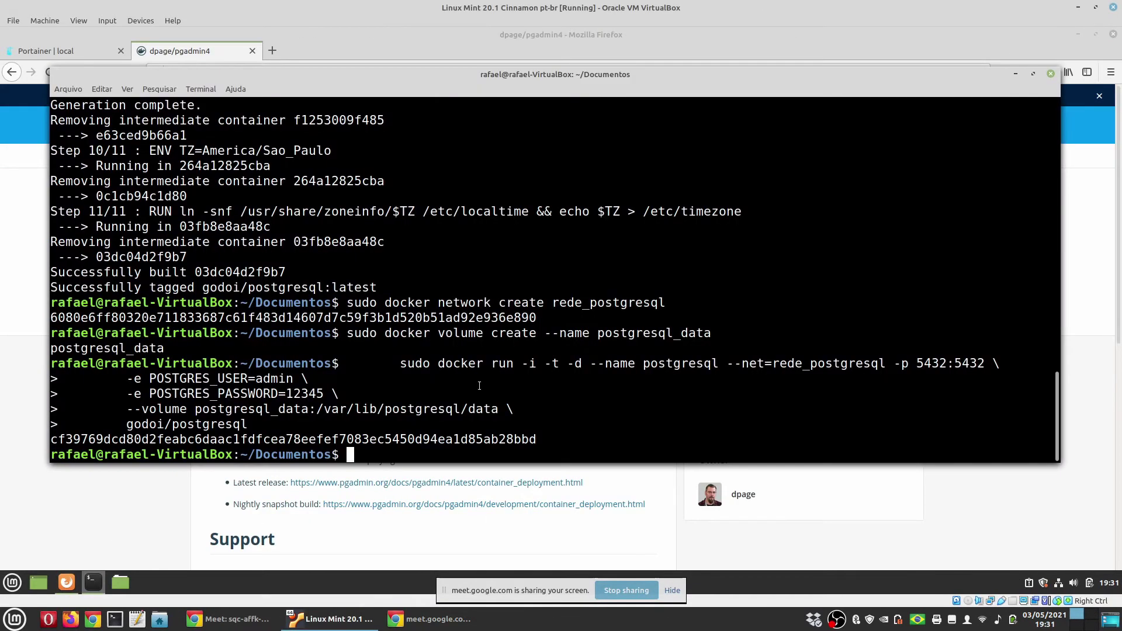
pyautogui.hotkey('ctrl', 'shift', 'v')
pyautogui.press('Return')
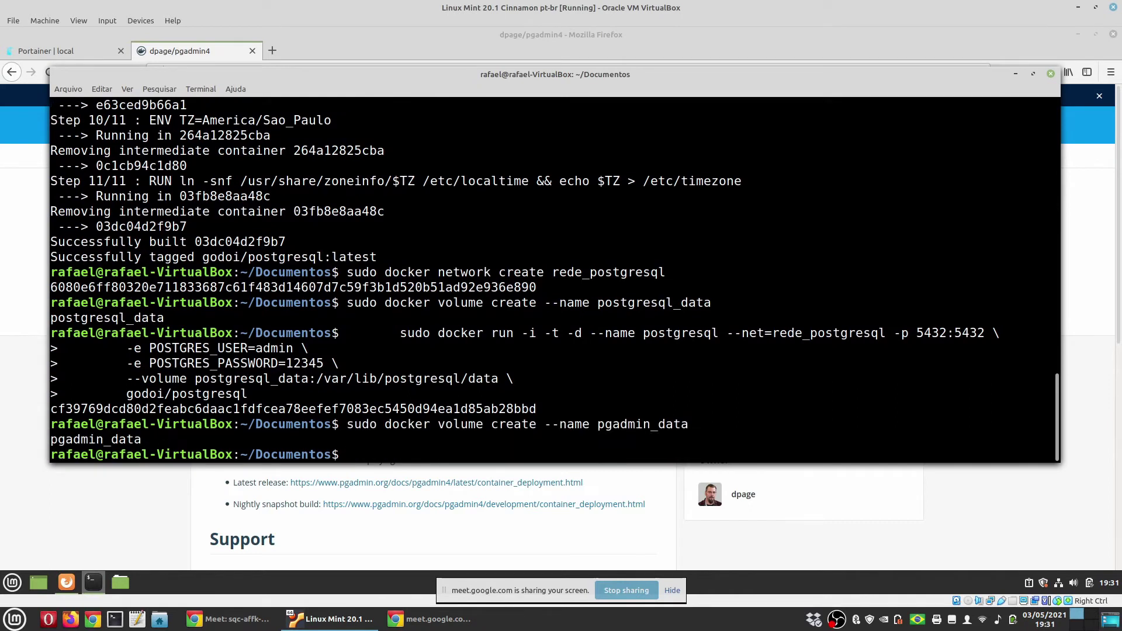
# Review the pgadmin4 docker run command and its default login e-mail and password values
pyautogui.click(430, 619)
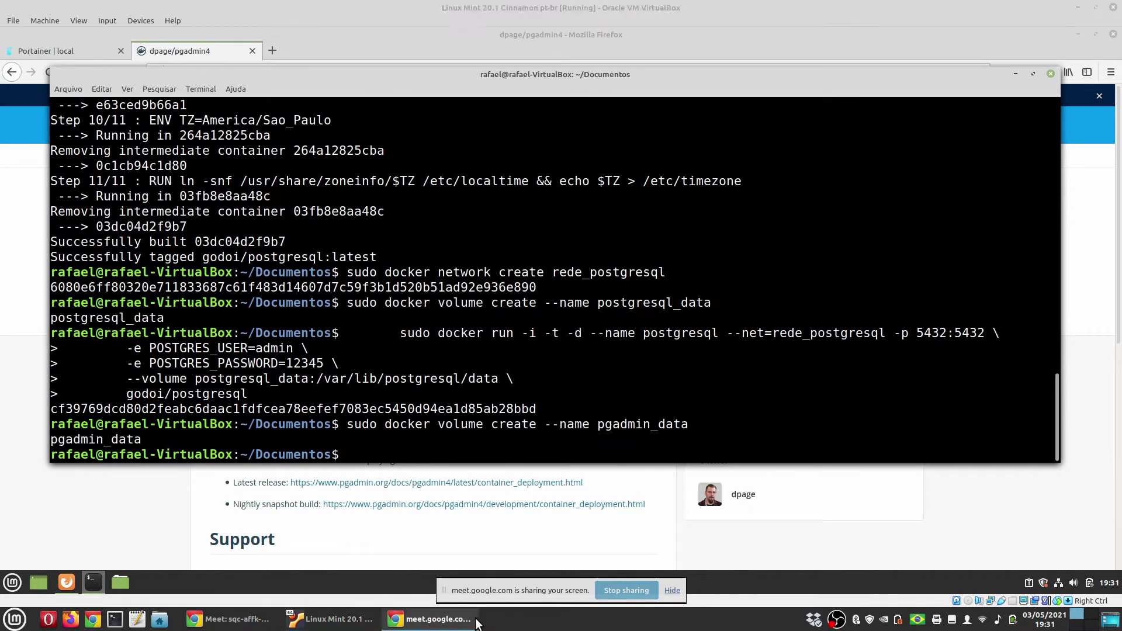
pyautogui.hotkey('ctrl', 'alt', 'Left')
pyautogui.moveTo(360, 418); pyautogui.dragTo(98, 359)
pyautogui.hotkey('ctrl', 'c')
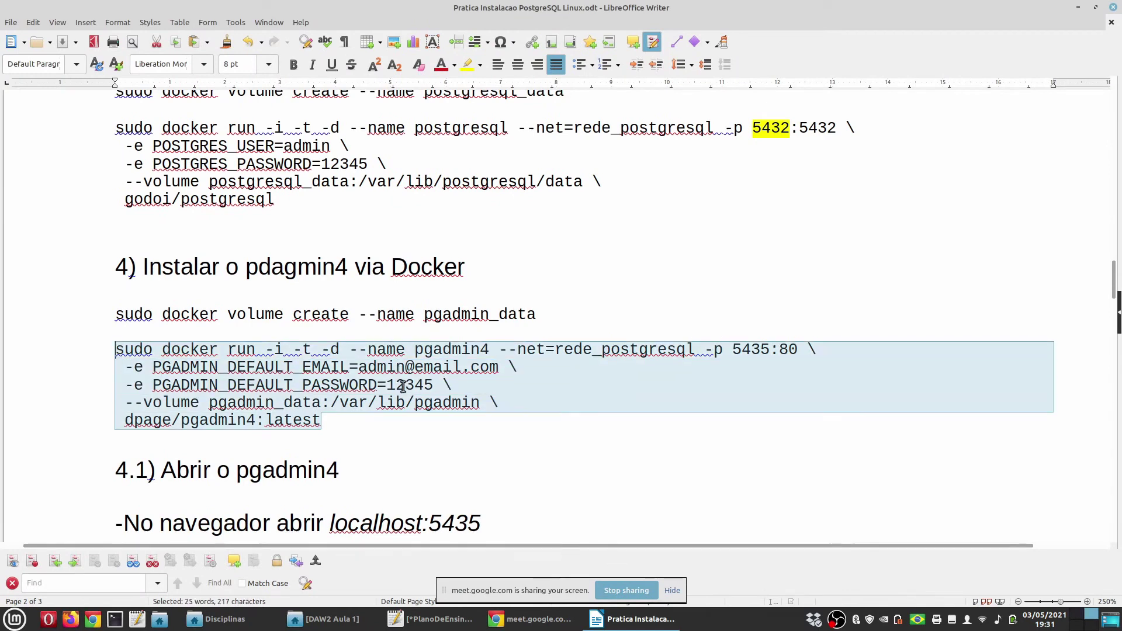
pyautogui.click(386, 423)
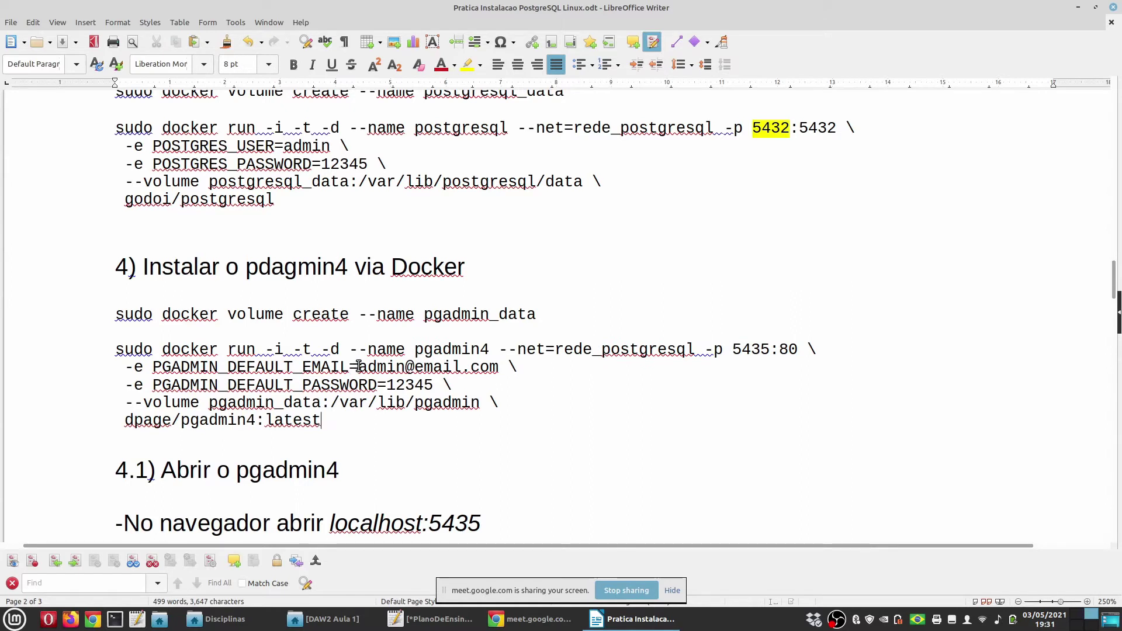
pyautogui.moveTo(368, 367); pyautogui.dragTo(498, 367)
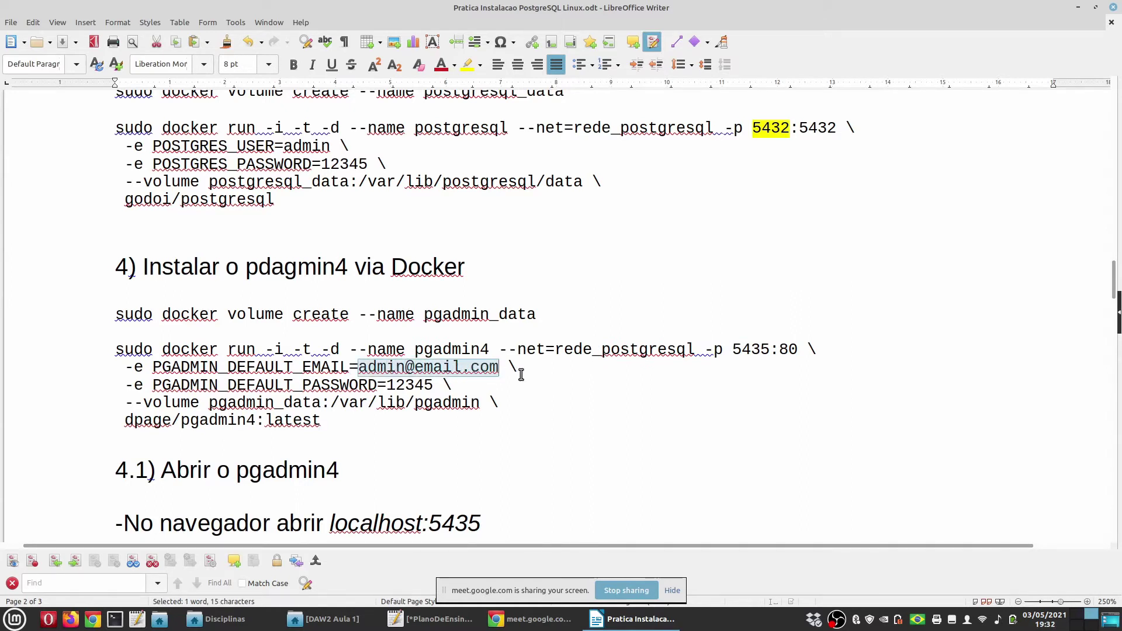
pyautogui.doubleClick(412, 386)
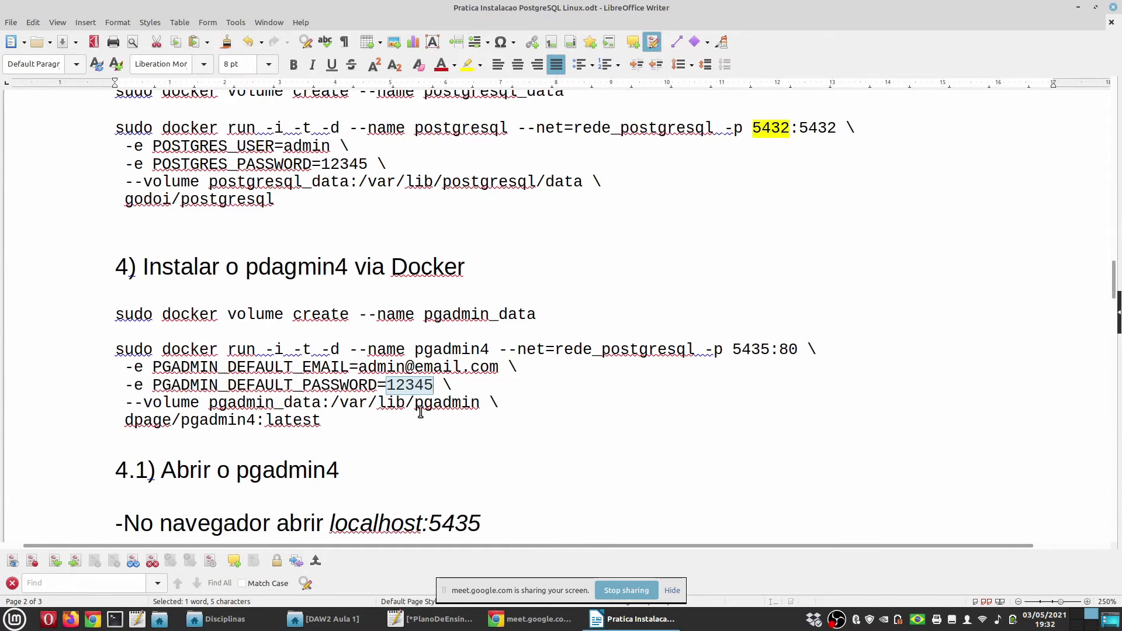
pyautogui.hotkey('ctrl', 'alt', 'Right')
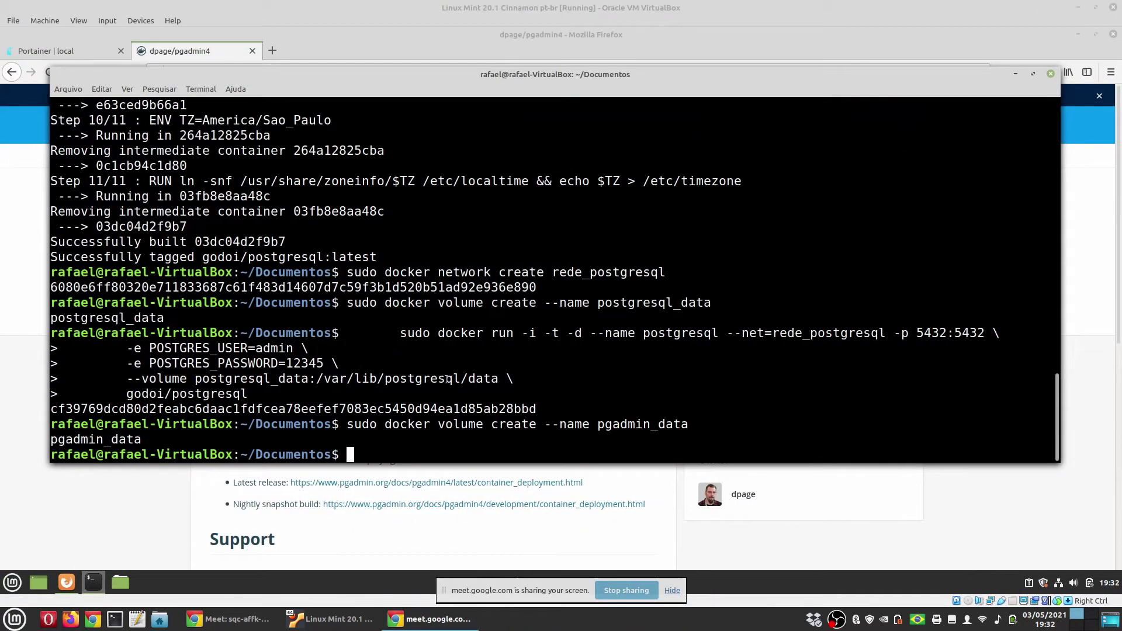
# Run the pgadmin4 container from dpage/pgadmin4:latest on rede_postgresql, published on port 5435:80
pyautogui.hotkey('ctrl', 'shift', 'v')
pyautogui.press('Return')
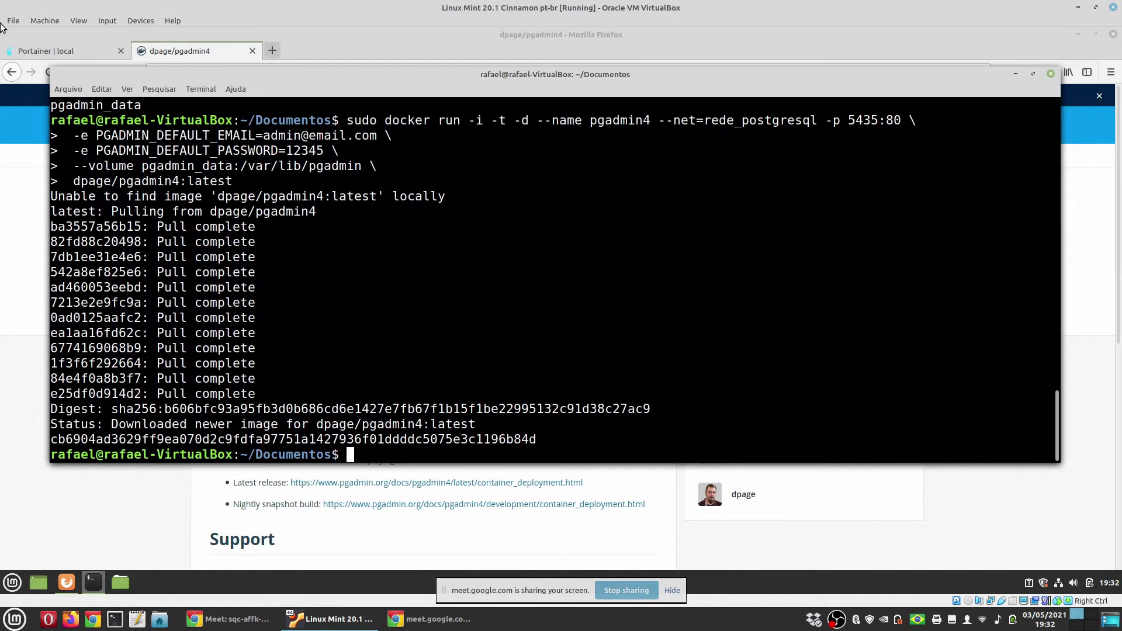
pyautogui.click(62, 50)
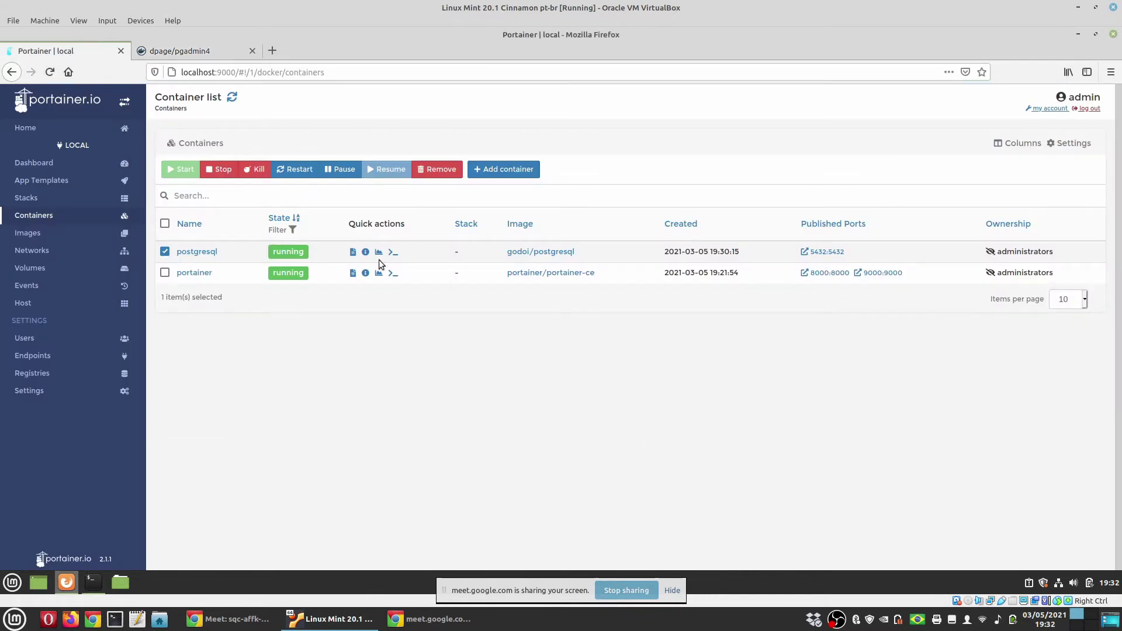
# Refresh Portainer's container list so pgadmin4 appears running on 5435:80
pyautogui.click(232, 97)
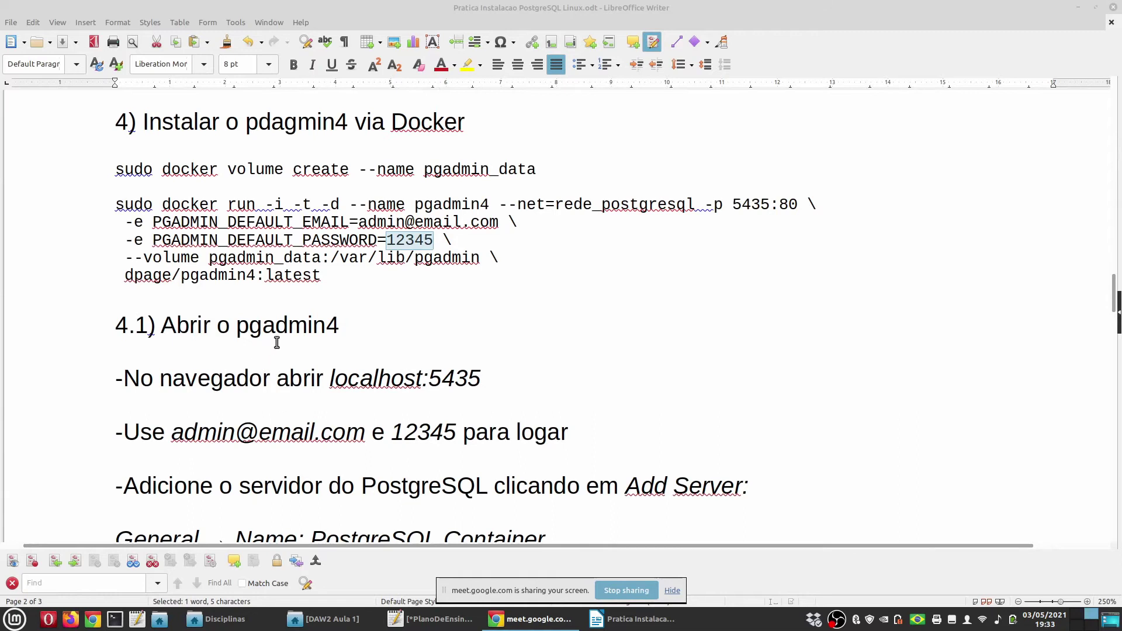
# Highlight port 5435 in the pgAdmin docker run line in yellow and save the guide
pyautogui.doubleClick(279, 331)
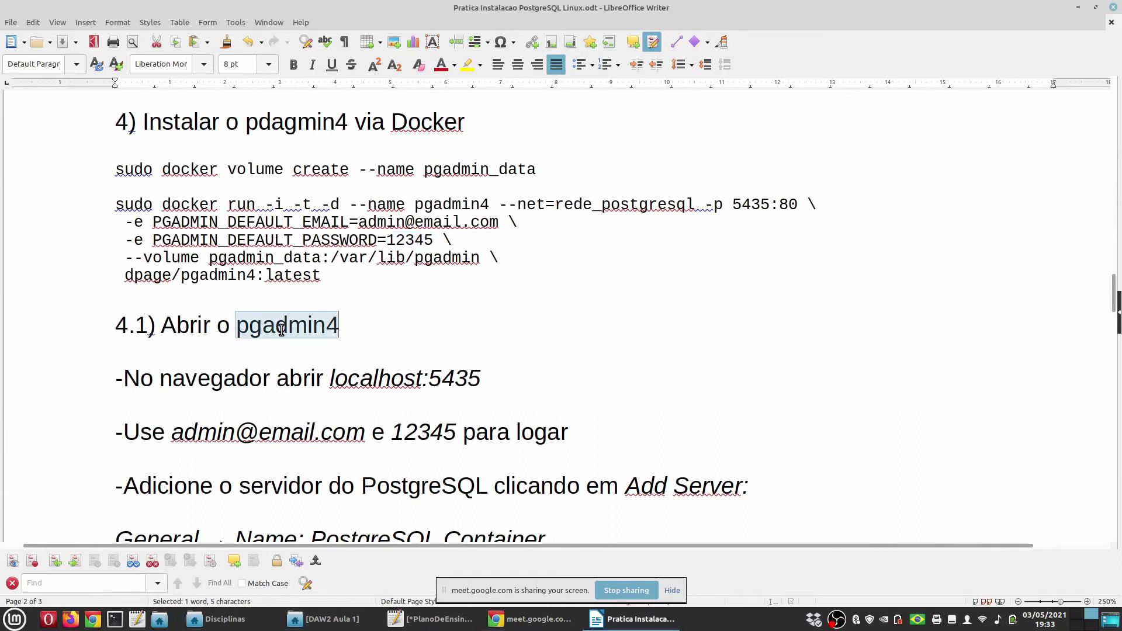
pyautogui.moveTo(332, 378); pyautogui.dragTo(484, 378)
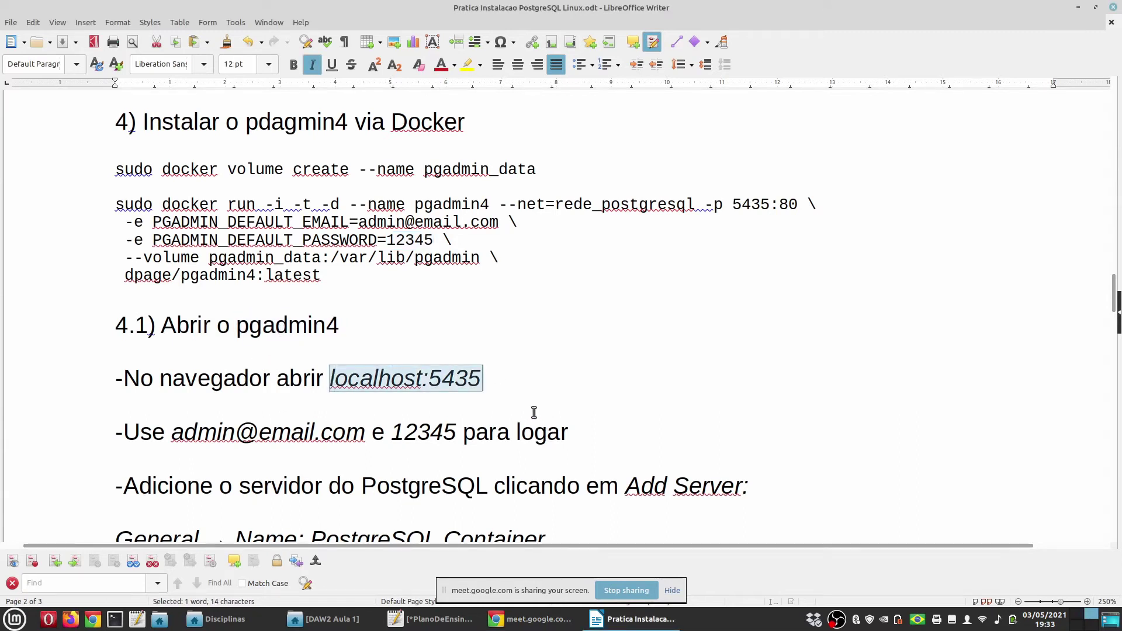
pyautogui.click(769, 204)
pyautogui.doubleClick(766, 205)
pyautogui.click(466, 64)
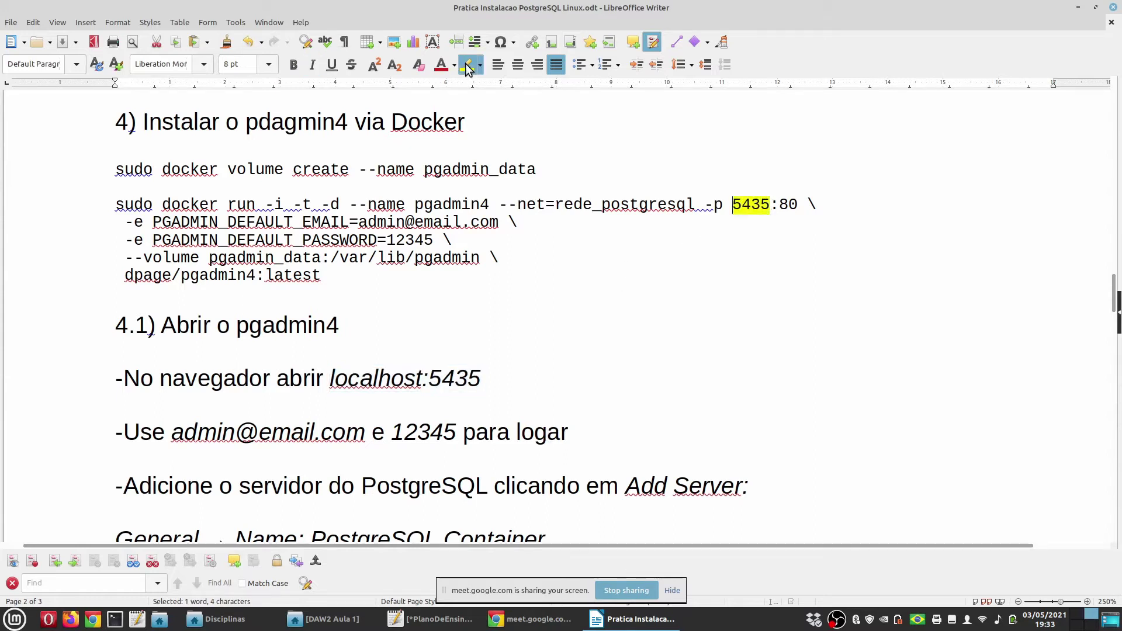
pyautogui.click(65, 41)
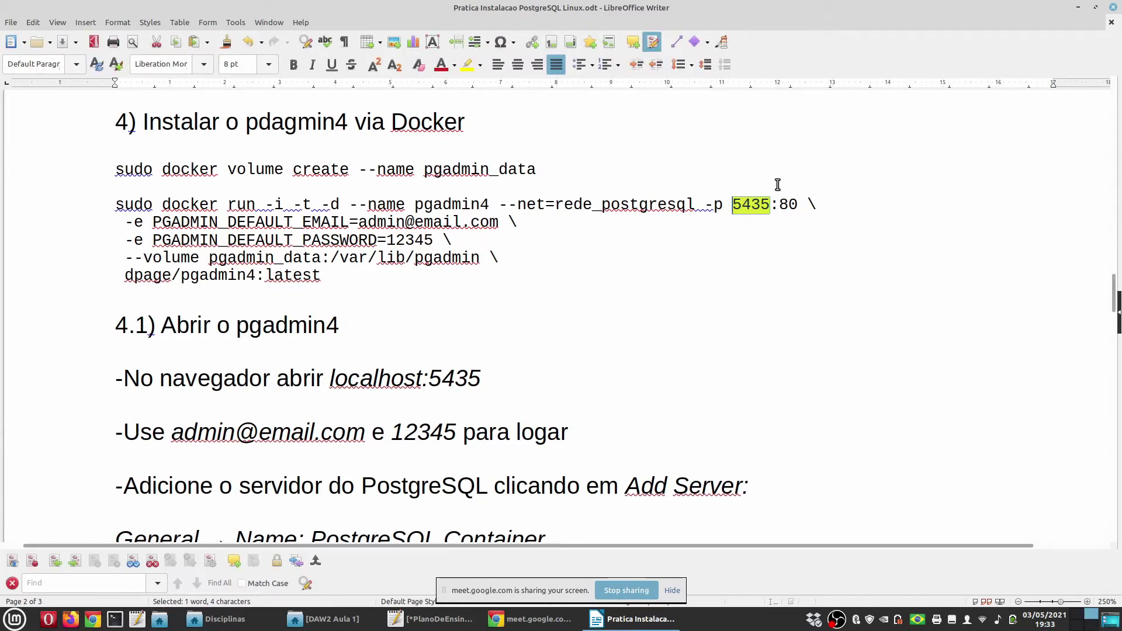
# Copy the localhost:5435 address and return to the VM workspace
pyautogui.click(549, 380)
pyautogui.moveTo(526, 381); pyautogui.dragTo(323, 380)
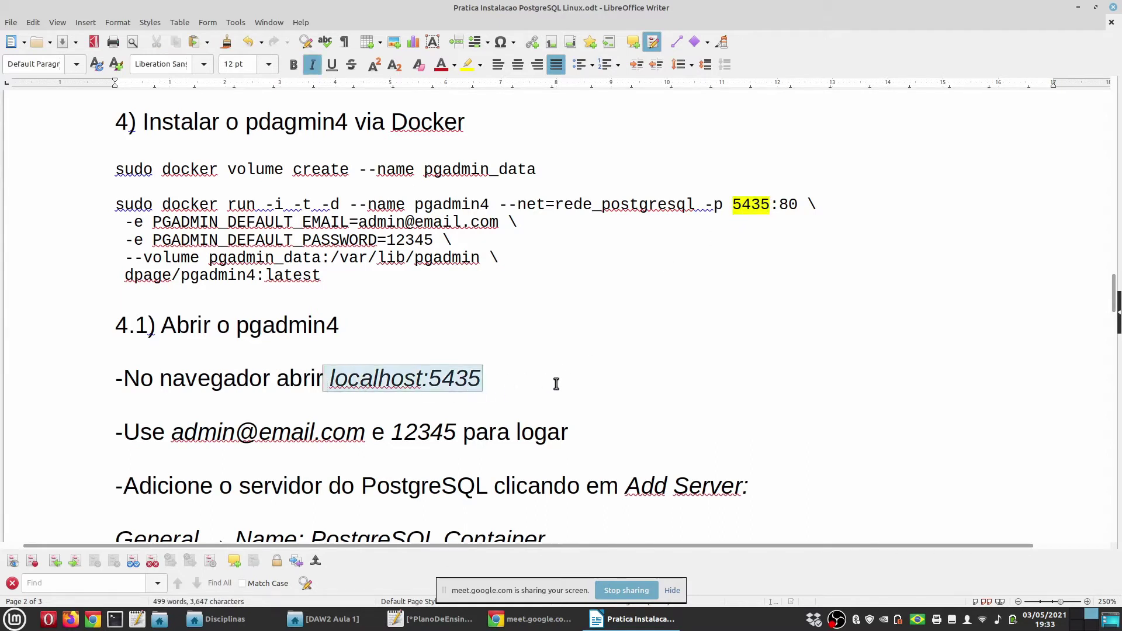
pyautogui.hotkey('shift', 'Right')
pyautogui.hotkey('ctrl', 'c')
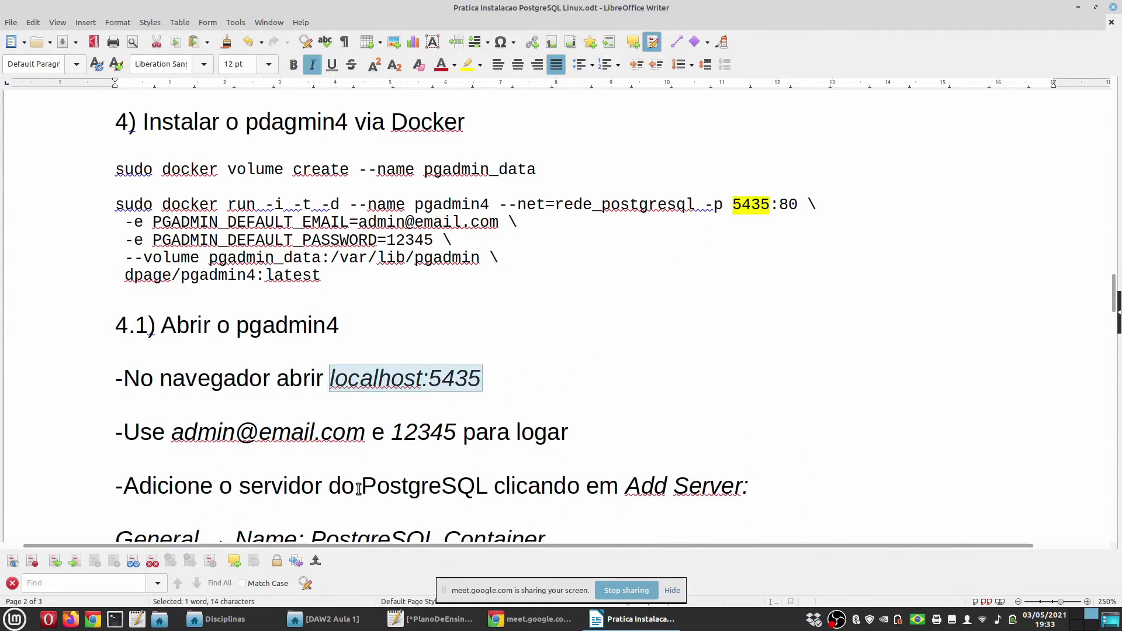
pyautogui.hotkey('ctrl', 'alt', 'Left')
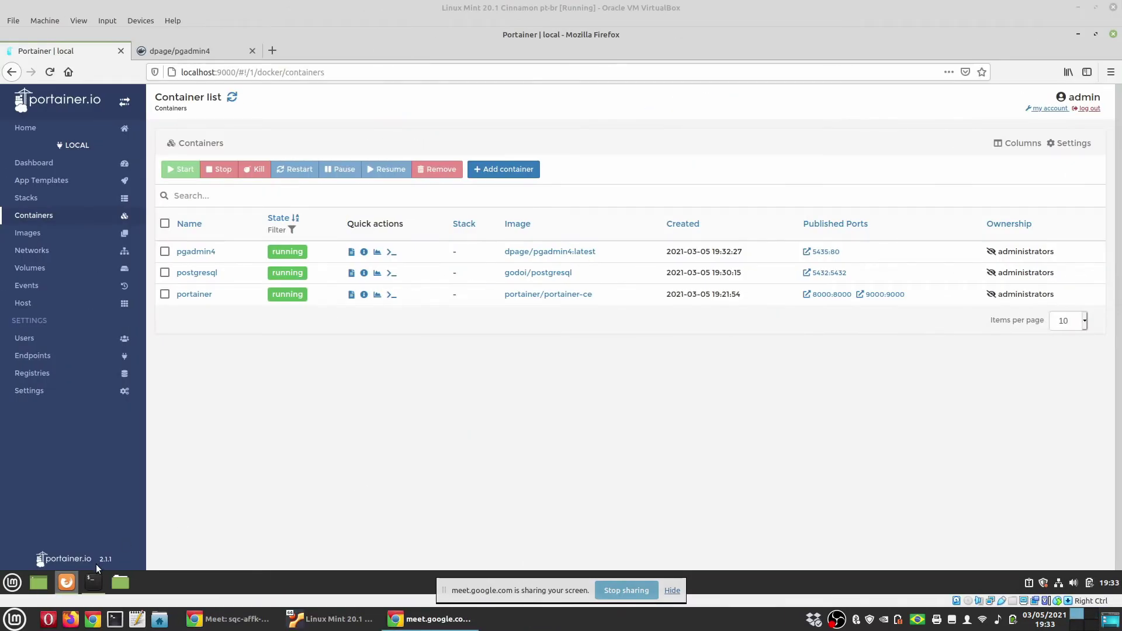
# Load localhost:5435 in a new Firefox tab to reach the pgAdmin login page
pyautogui.click(272, 50)
pyautogui.hotkey('ctrl', 'v')
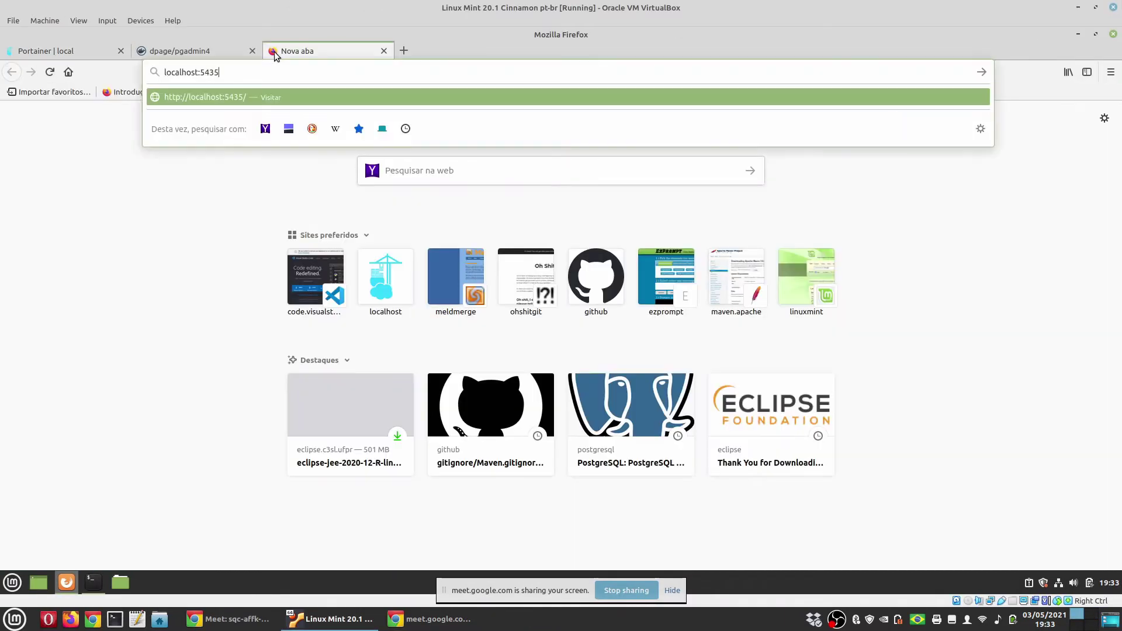
pyautogui.press('Return')
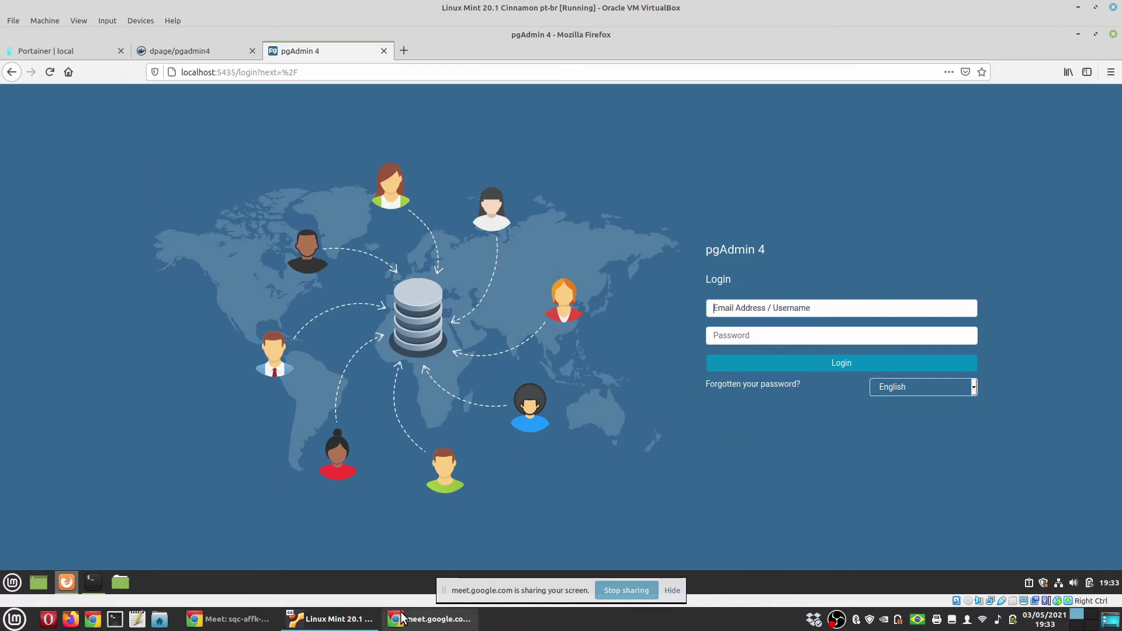
pyautogui.click(543, 602)
# Copy the default pgAdmin login e-mail from the Writer guide
pyautogui.hotkey('alt', 'Tab')
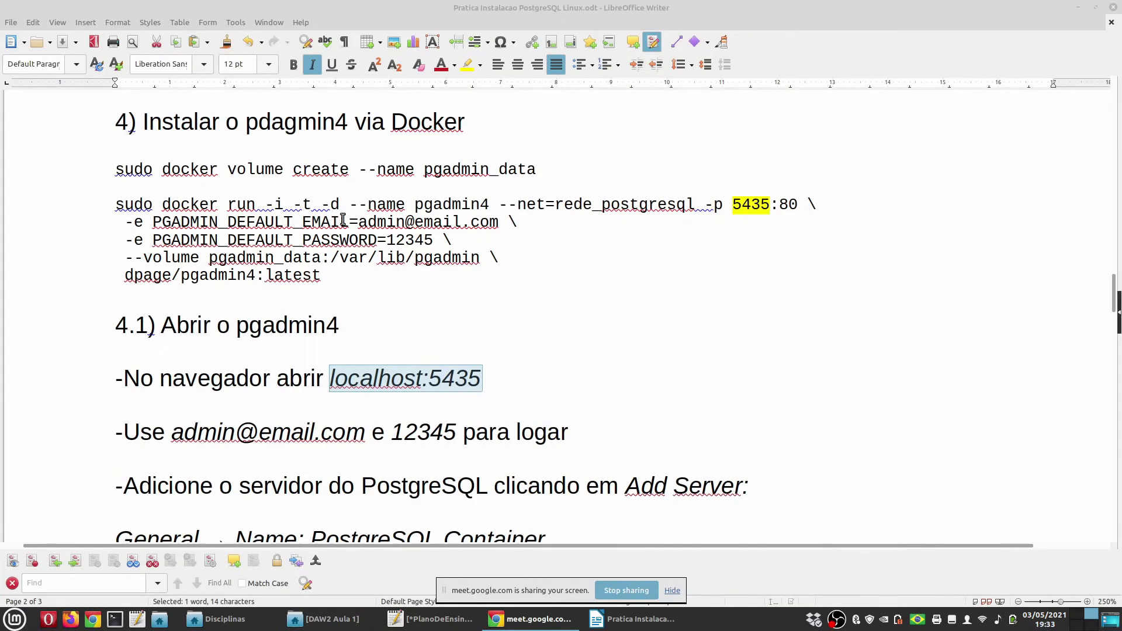
pyautogui.moveTo(360, 222); pyautogui.dragTo(499, 223)
pyautogui.hotkey('ctrl', 'c')
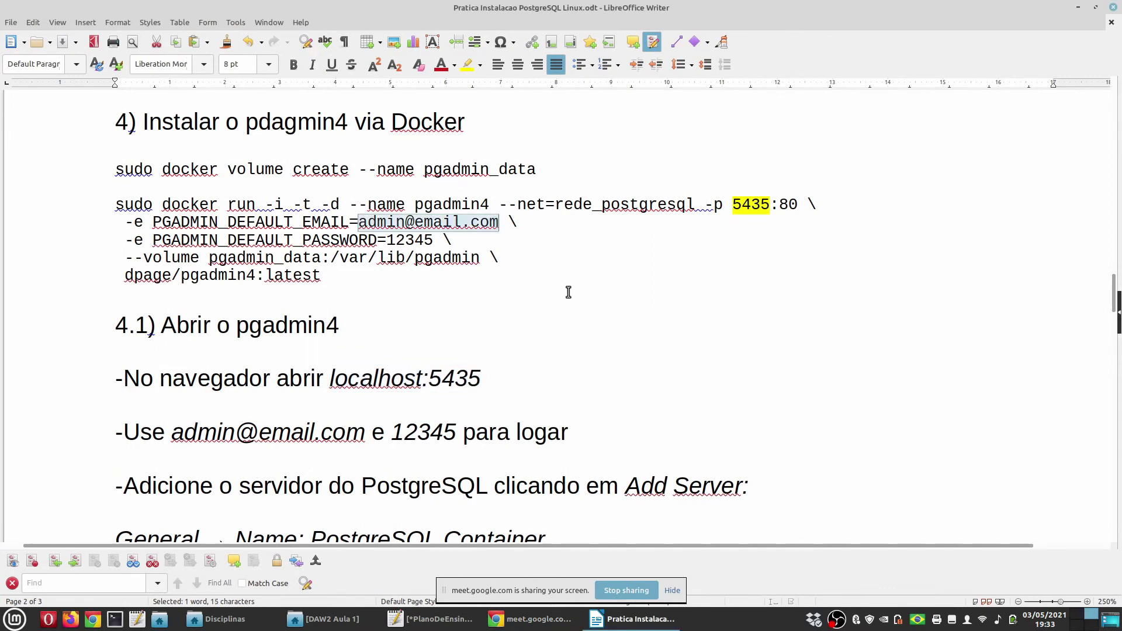
pyautogui.hotkey('alt', 'Tab')
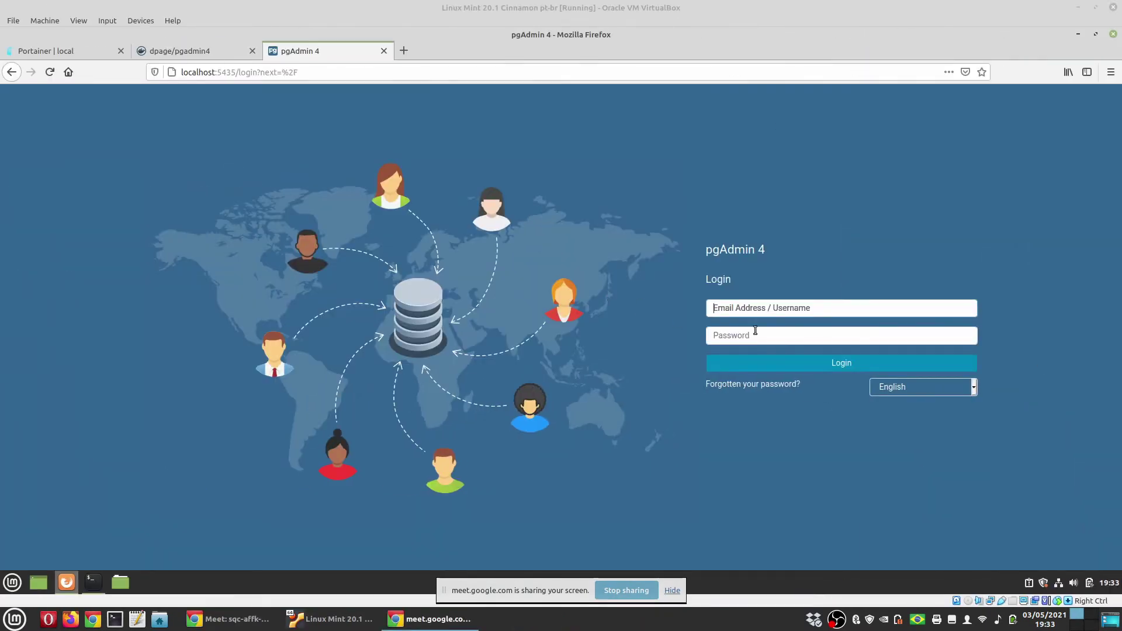
# Log into pgAdmin with the pasted e-mail and account password, keeping English, without saving the login
pyautogui.hotkey('ctrl', 'v')
pyautogui.click(742, 337)
pyautogui.write('ad')
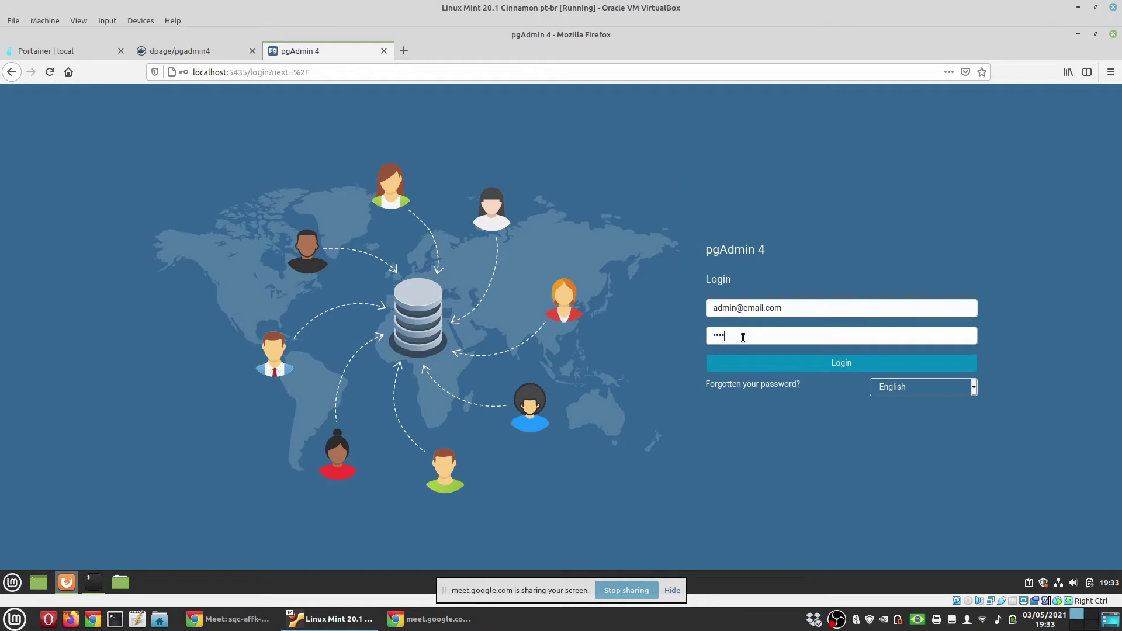
pyautogui.write('min')
pyautogui.click(897, 392)
pyautogui.click(896, 387)
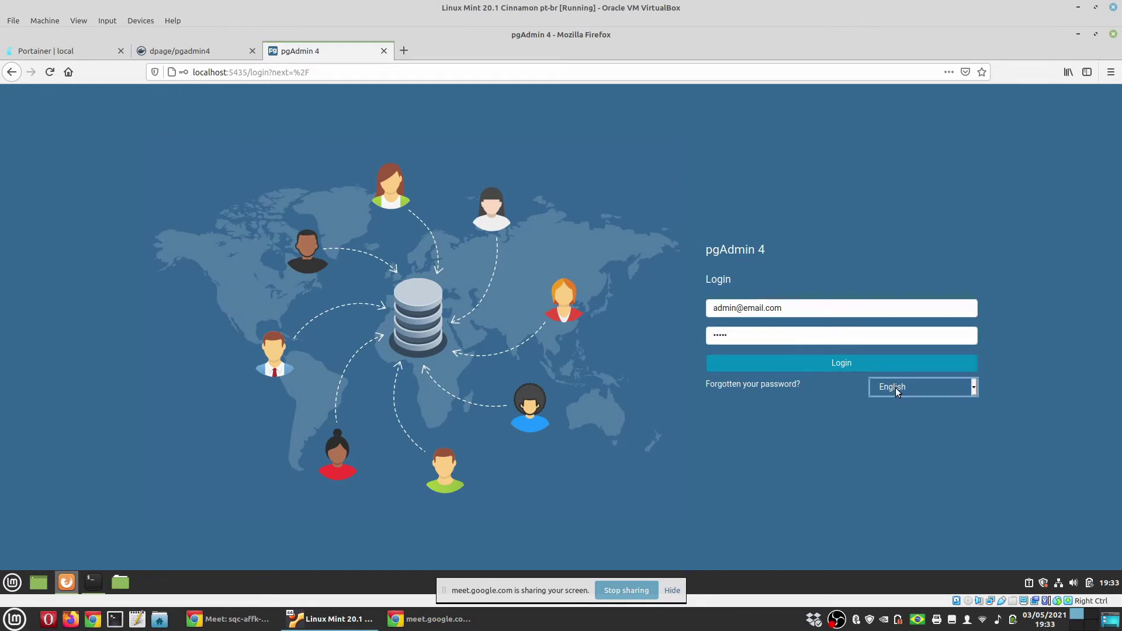
pyautogui.click(845, 364)
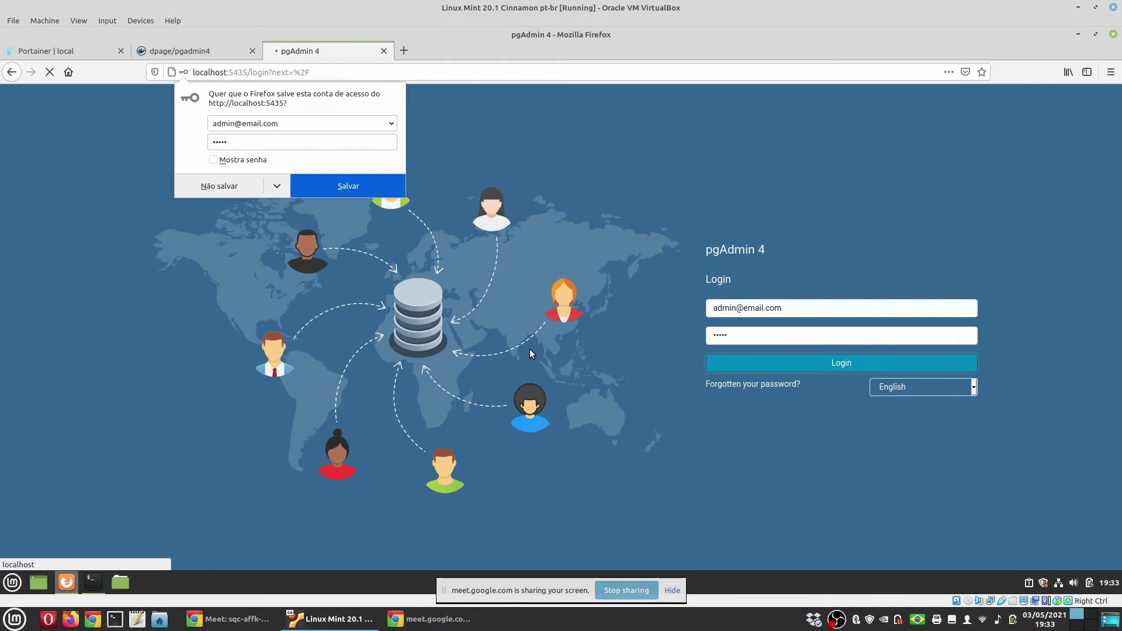
pyautogui.click(225, 186)
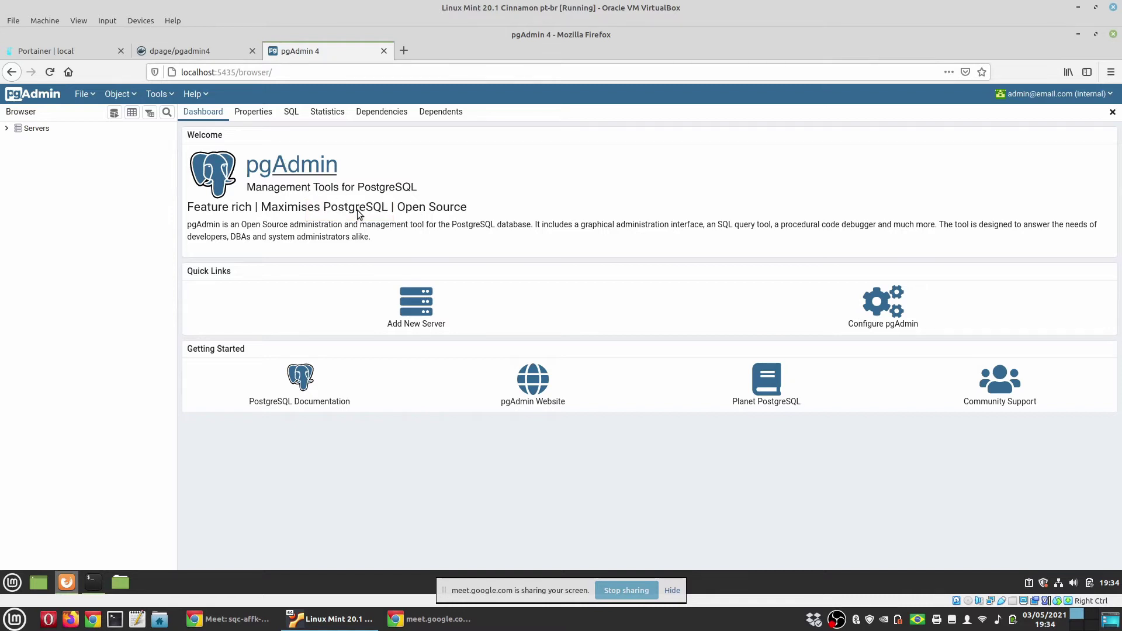
# Select the empty Servers group and briefly check the Portainer container list
pyautogui.click(36, 130)
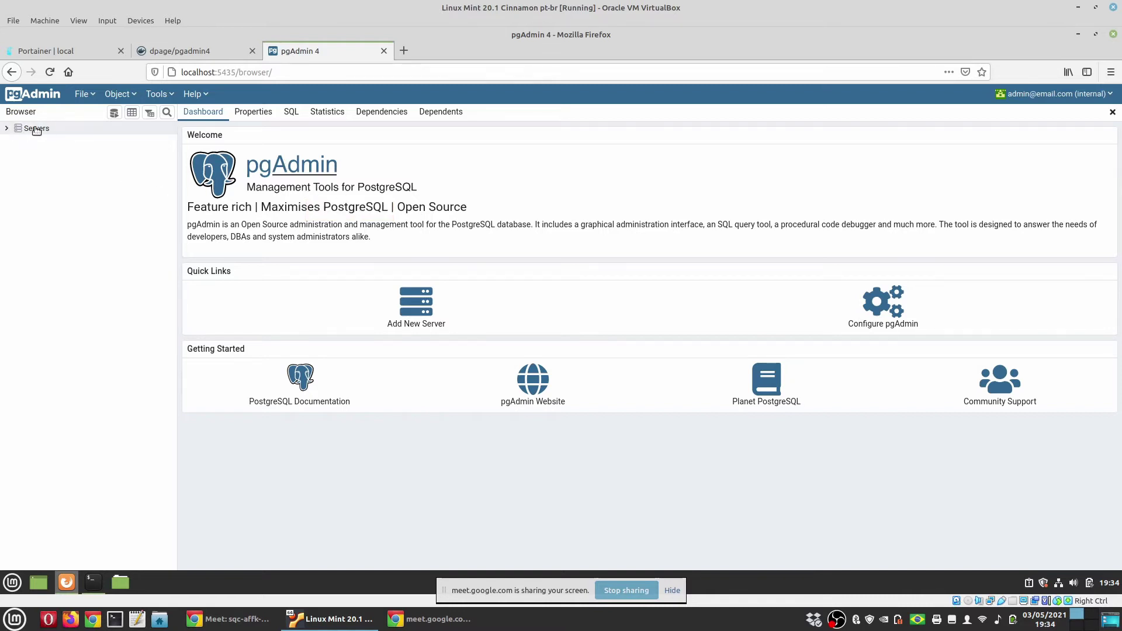
pyautogui.click(79, 46)
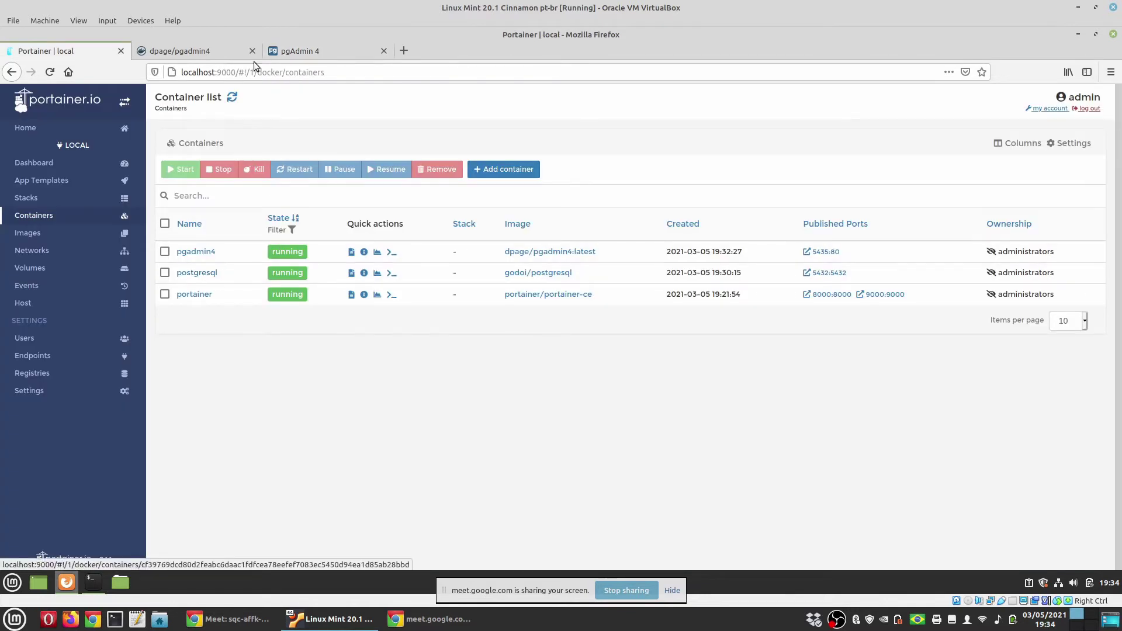
pyautogui.click(293, 51)
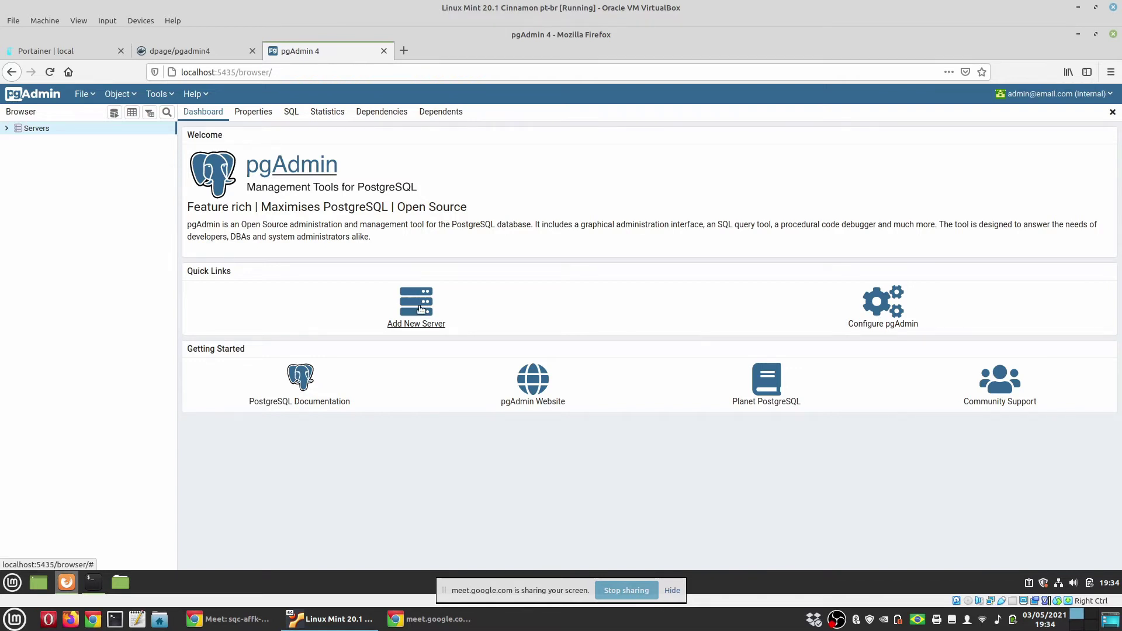
# Start a new server named PostgreSQL Container with host name postgresql
pyautogui.click(420, 310)
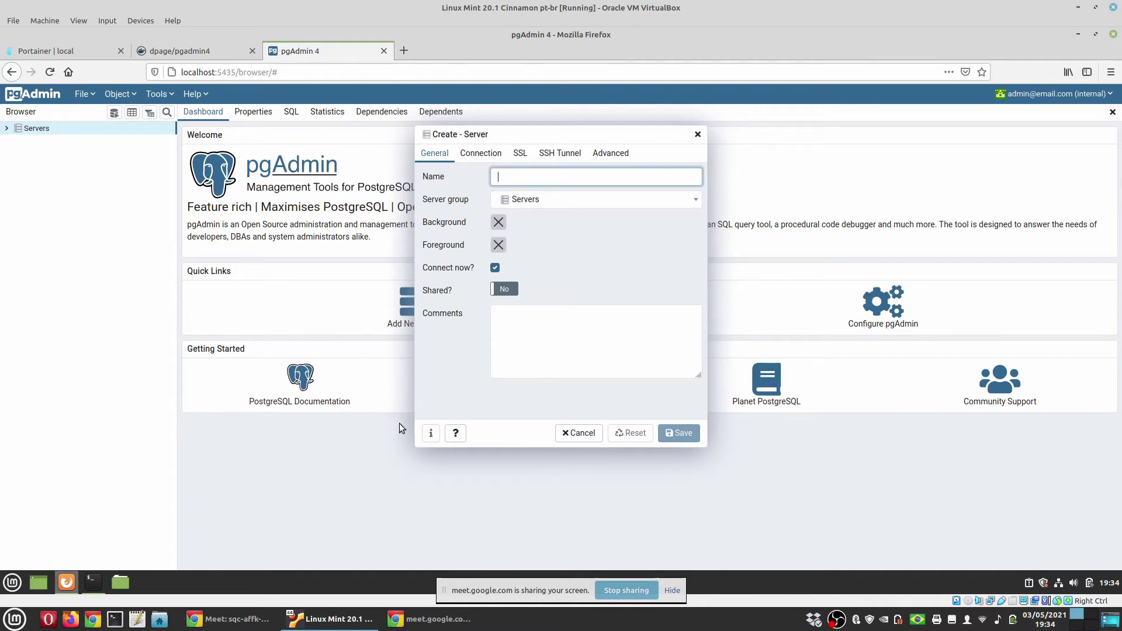
pyautogui.write('Postg')
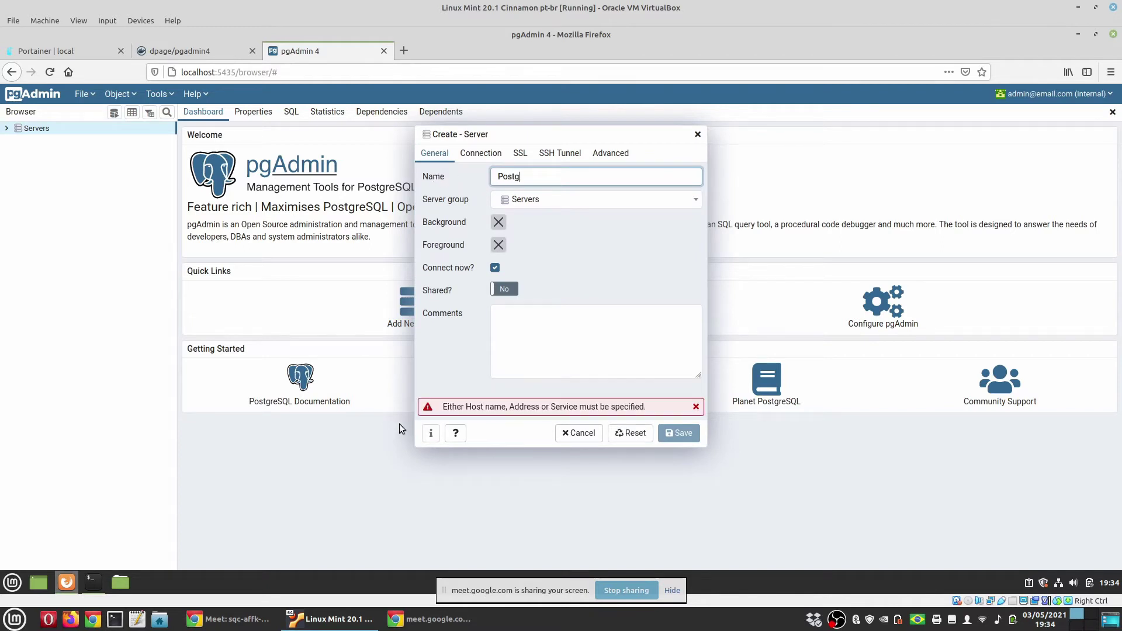
pyautogui.write('reSQL Container')
pyautogui.click(479, 157)
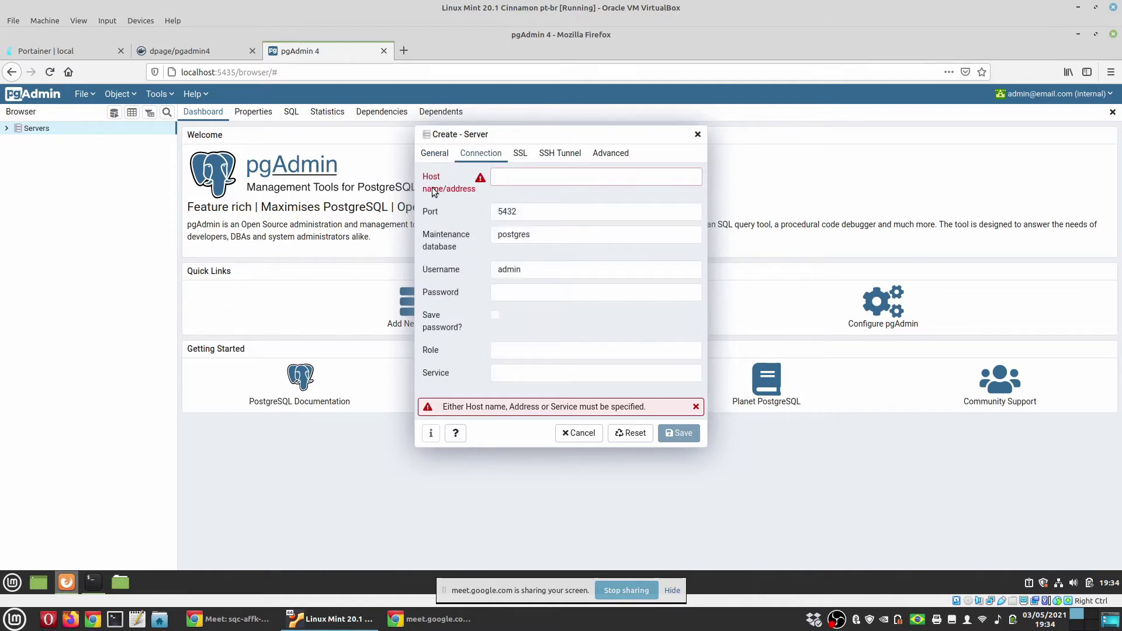
pyautogui.click(536, 178)
pyautogui.write('post')
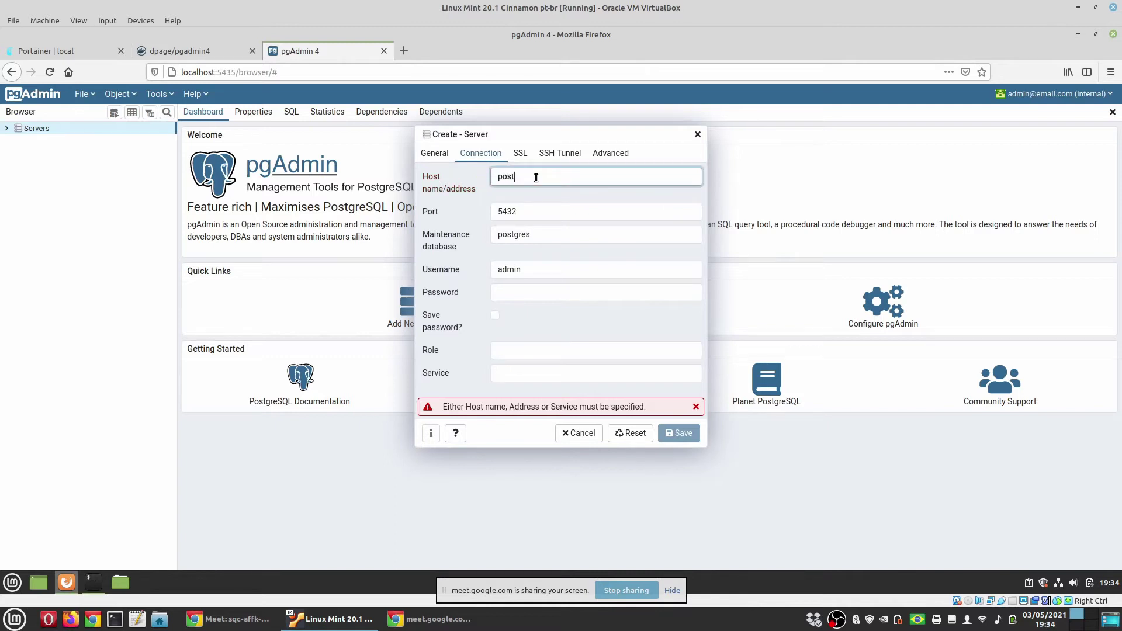
pyautogui.write('gresql')
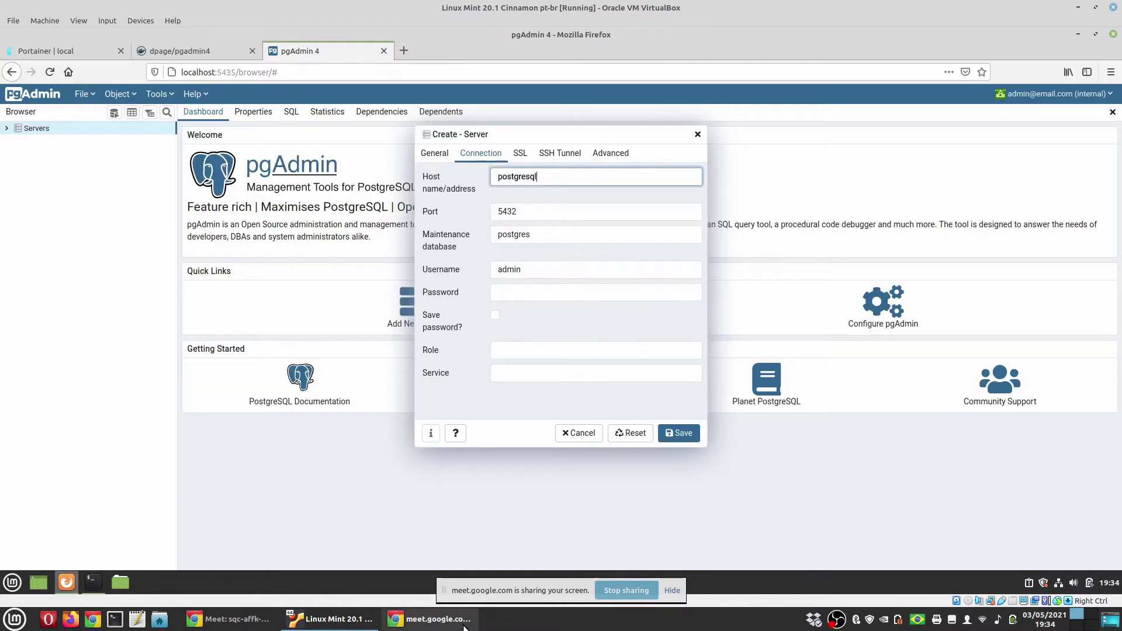
# Look up the postgresql container's 5432 port mapping in the instructions document
pyautogui.hotkey('ctrl', 'alt', 'Right')
pyautogui.scroll(5, 625, 328)
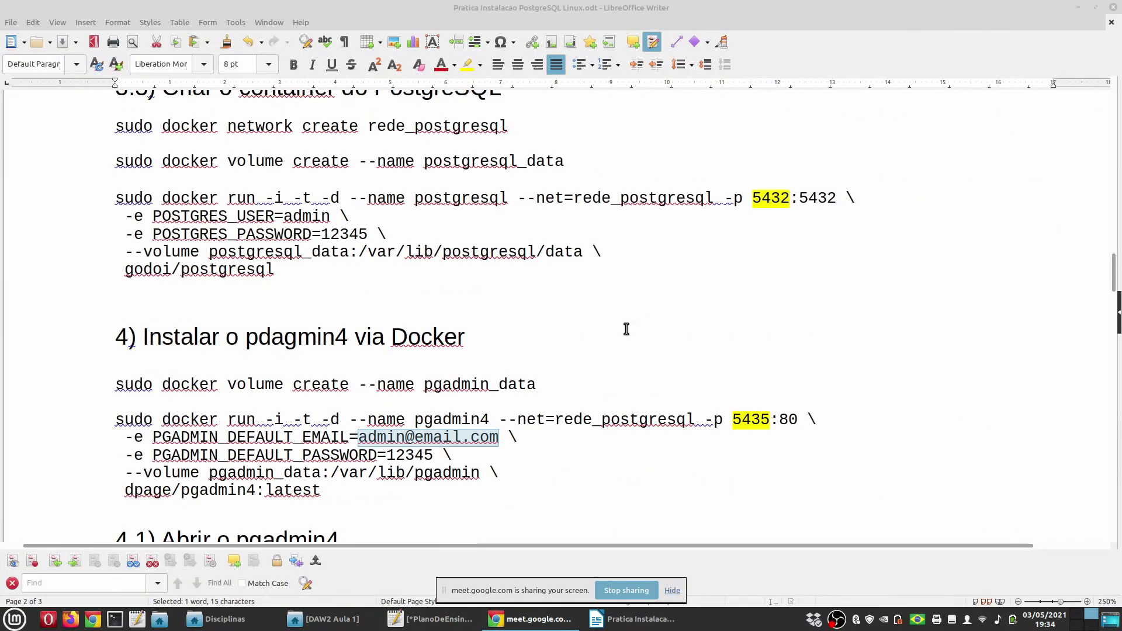
pyautogui.doubleClick(781, 266)
pyautogui.press('Left')
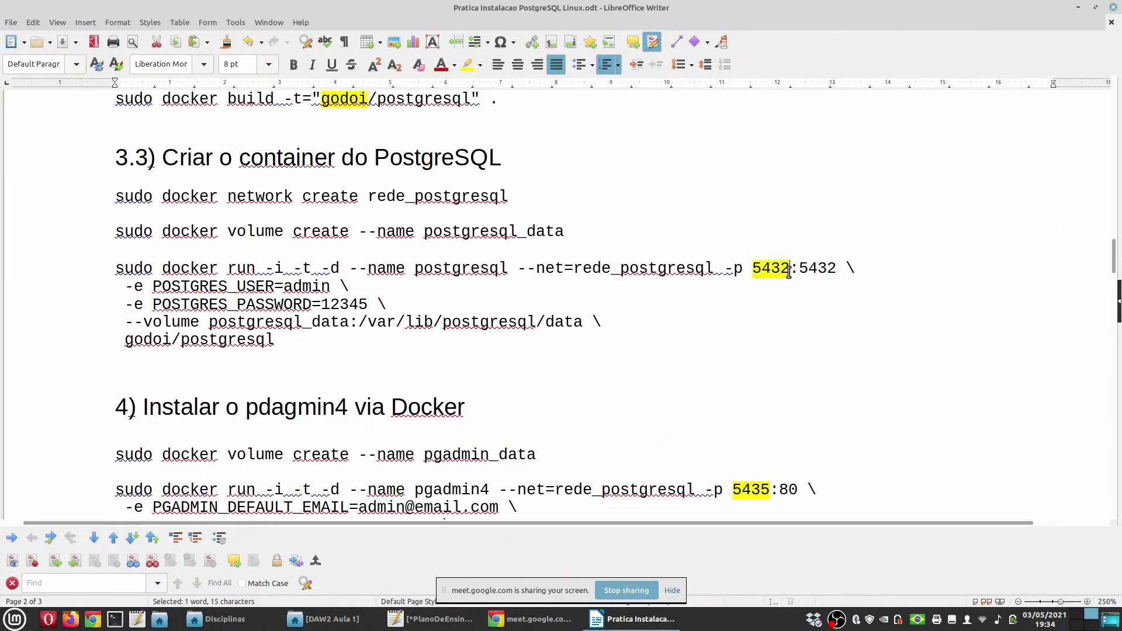
pyautogui.hotkey('shift', 'Right')
pyautogui.hotkey('shift', 'Right')
pyautogui.hotkey('shift', 'Right')
pyautogui.hotkey('shift', 'Right')
pyautogui.hotkey('ctrl', 'alt', 'Left')
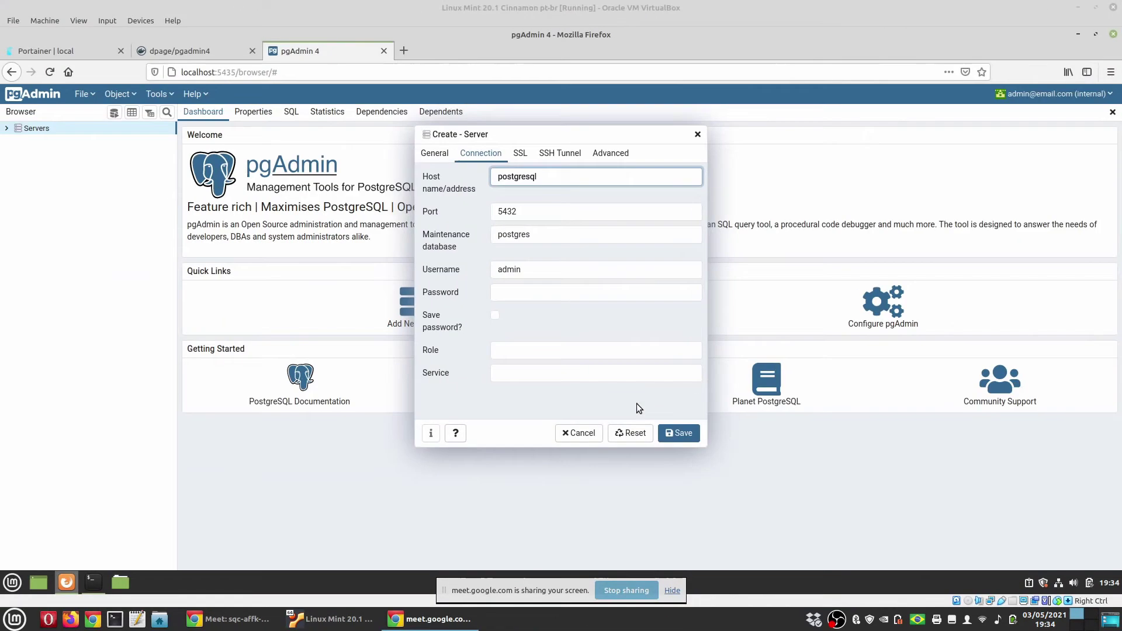
# Enter username admin and the password, enable Save password, and save the server
pyautogui.click(524, 272)
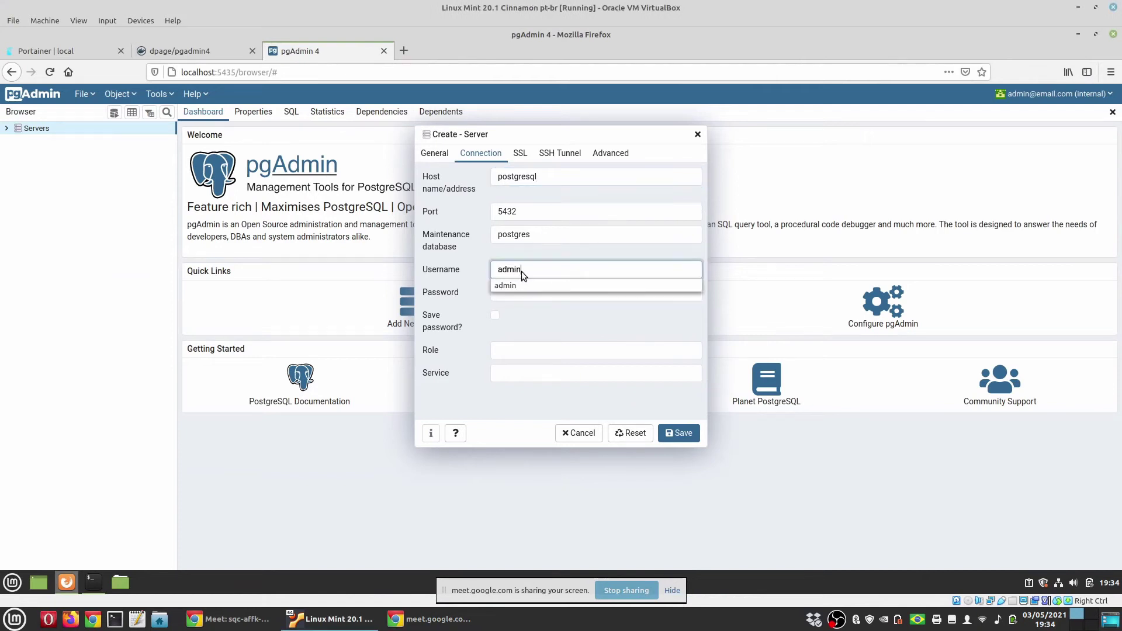
pyautogui.click(529, 294)
pyautogui.write('a')
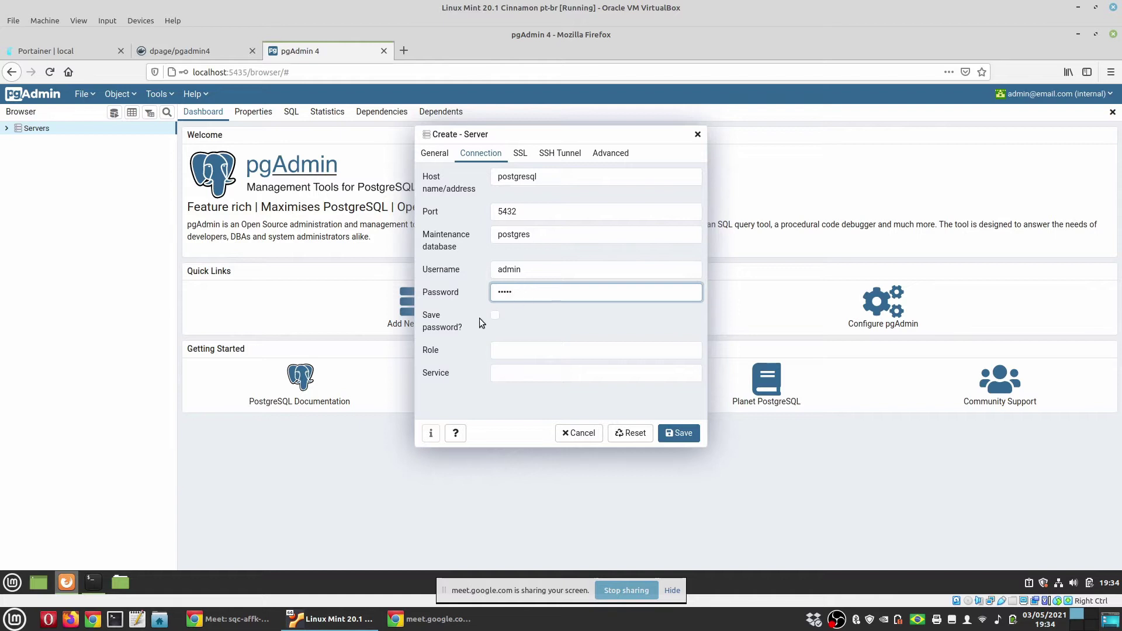
pyautogui.click(494, 314)
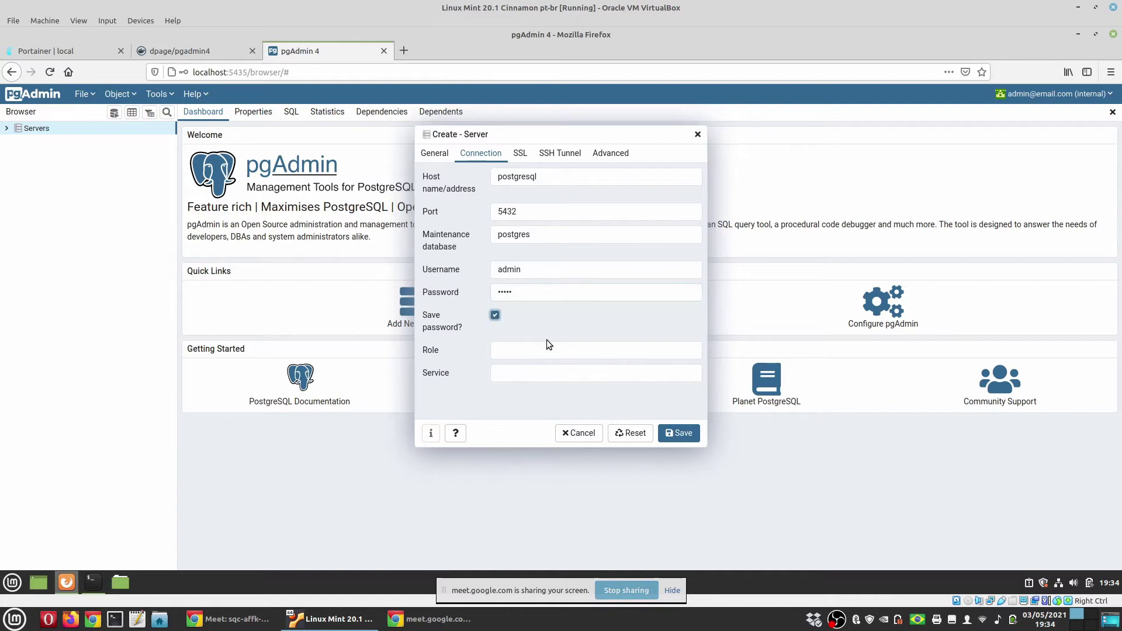
pyautogui.click(680, 433)
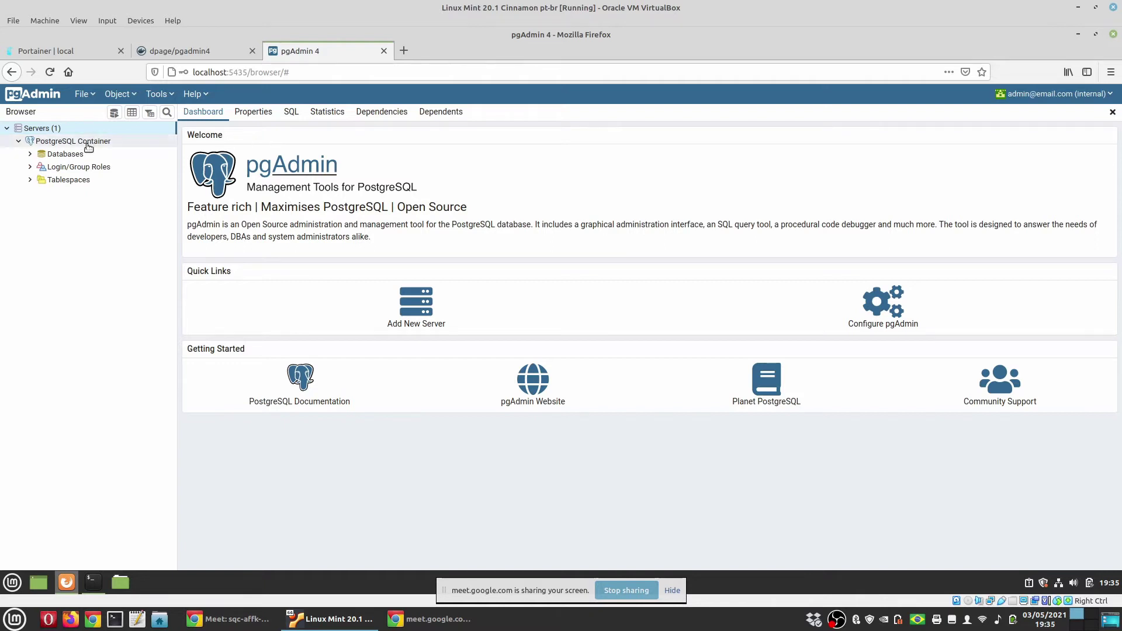
# Expand PostgreSQL Container's Databases and create a database named 'teste'
pyautogui.click(29, 142)
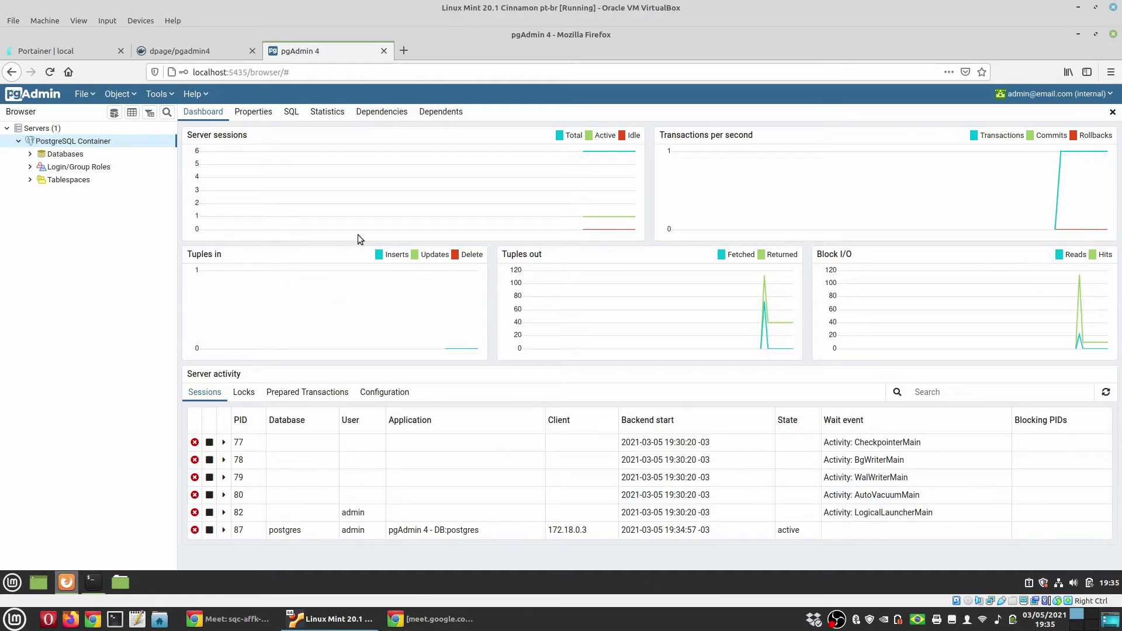
pyautogui.doubleClick(65, 154)
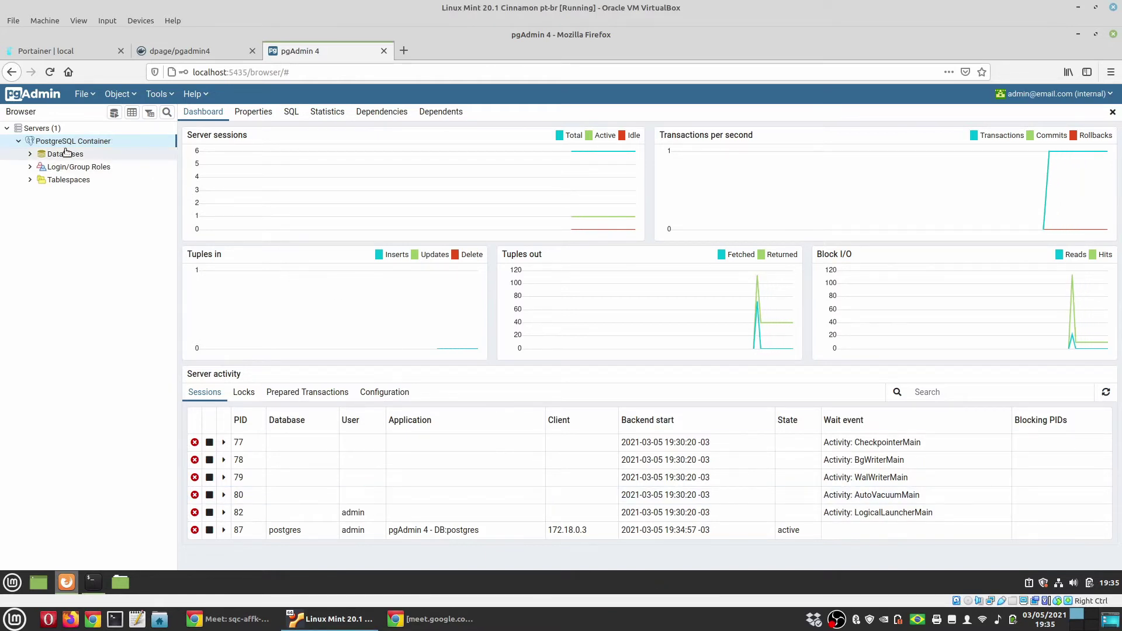
pyautogui.rightClick(82, 157)
pyautogui.moveTo(117, 165)
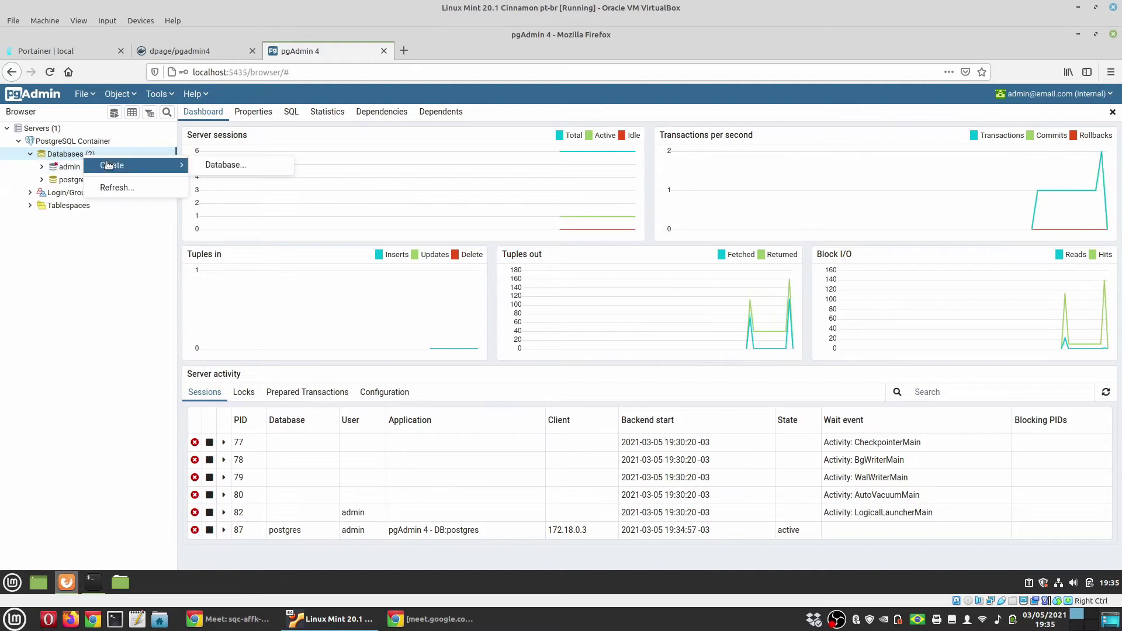
pyautogui.click(236, 167)
pyautogui.write('te')
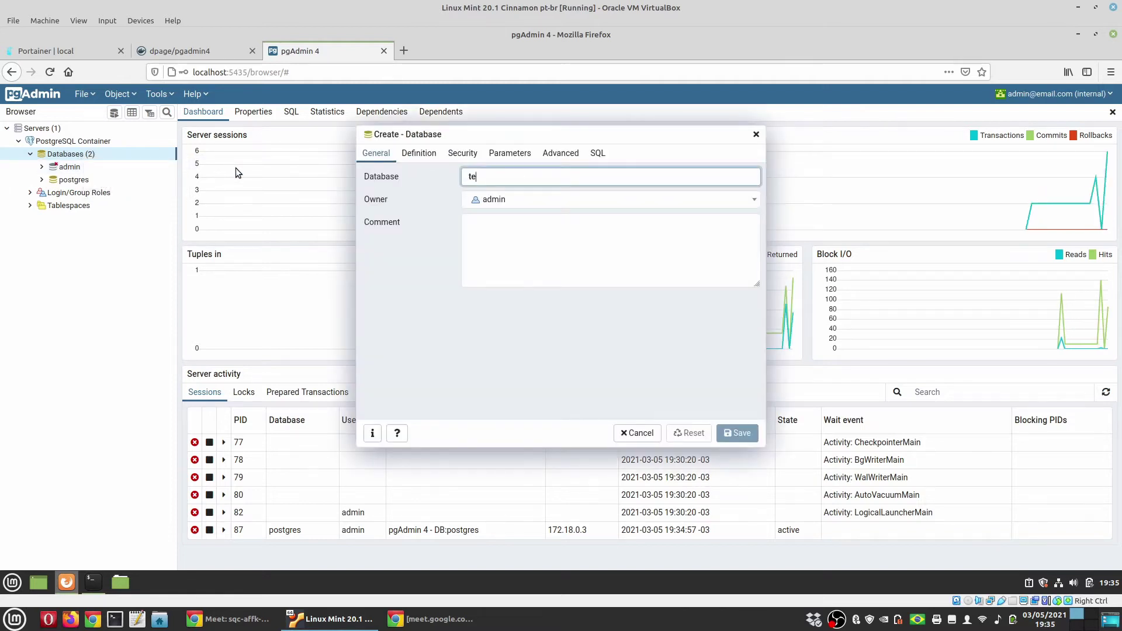
pyautogui.write('ste')
pyautogui.click(357, 305)
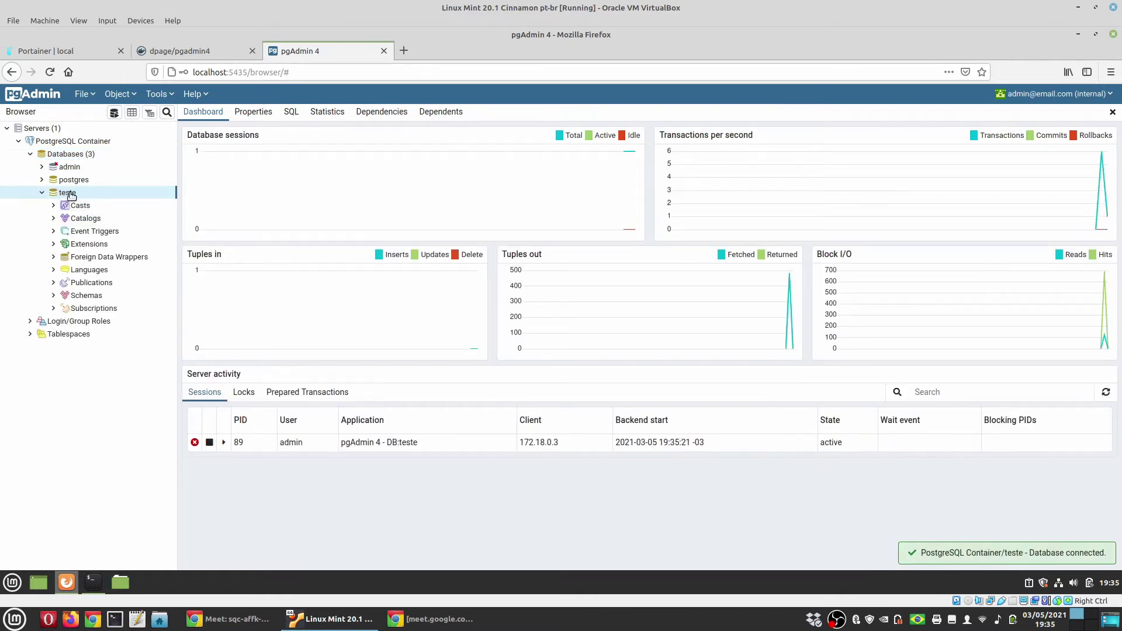
# Open a New ERD Project (Beta) for teste from the Tools menu
pyautogui.click(159, 94)
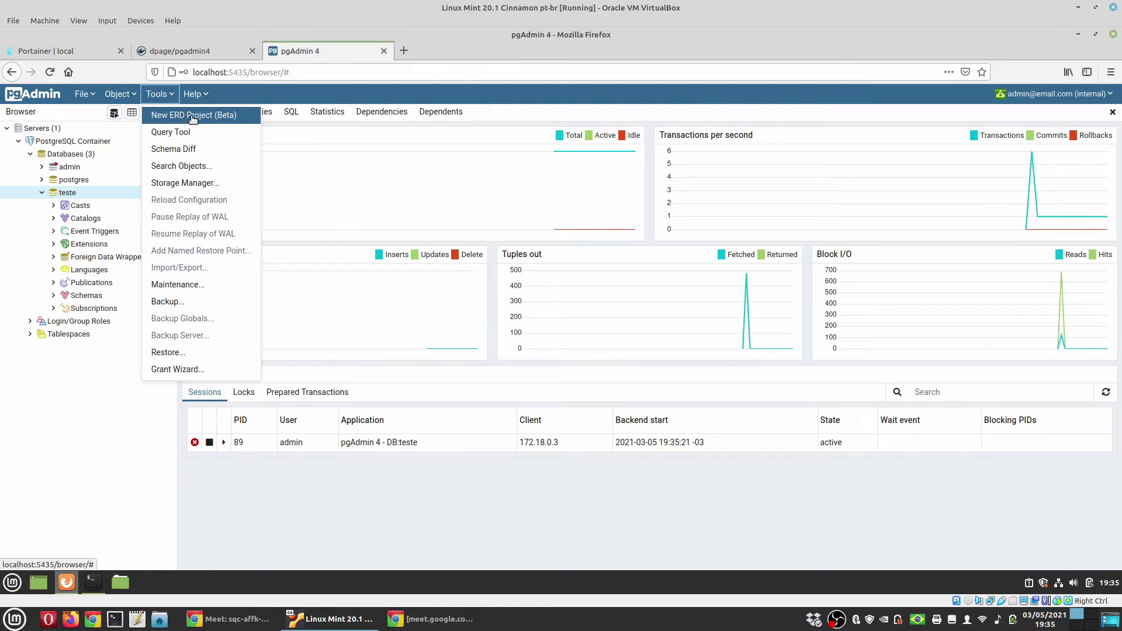
pyautogui.click(193, 116)
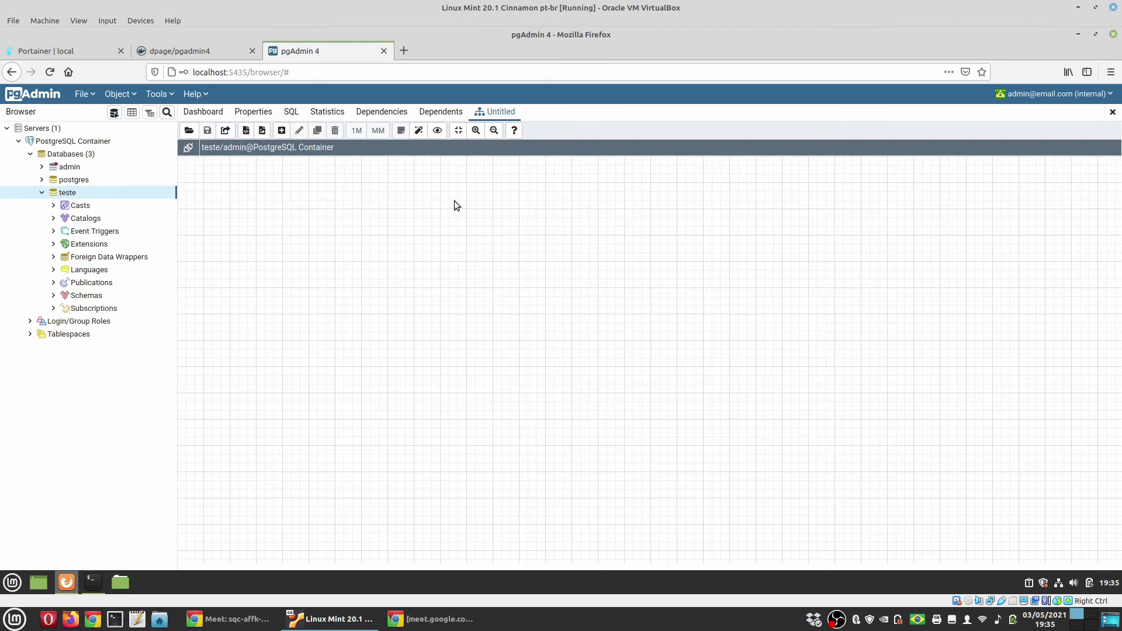
# Add a new table to the ERD and name it 'pessoa'
pyautogui.click(282, 131)
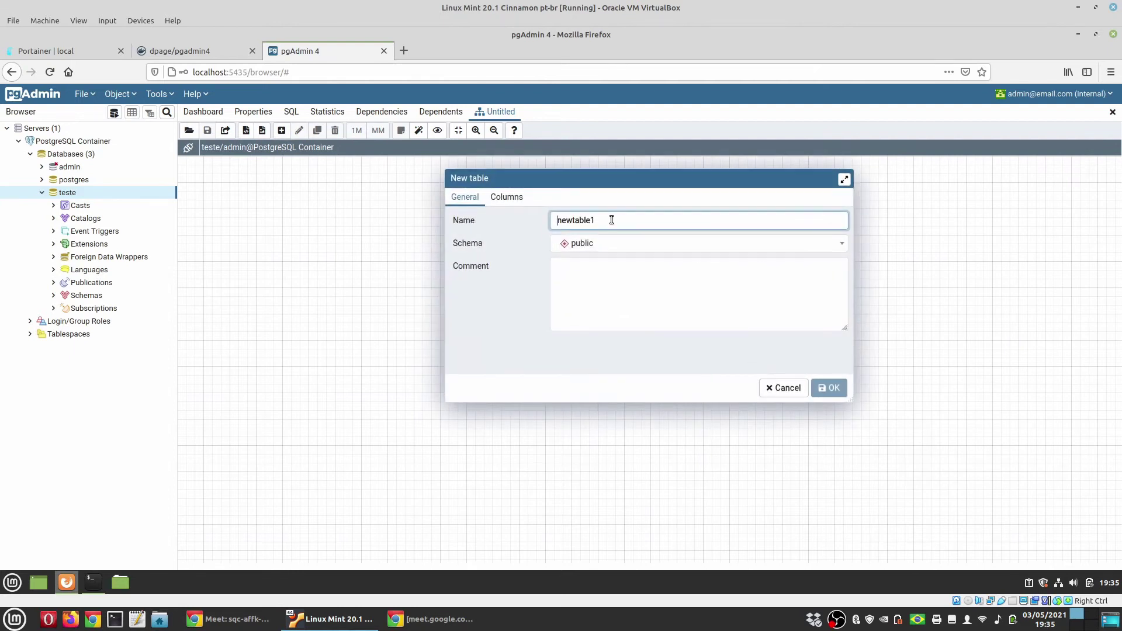
pyautogui.moveTo(611, 220); pyautogui.dragTo(527, 218)
pyautogui.write('pessoa')
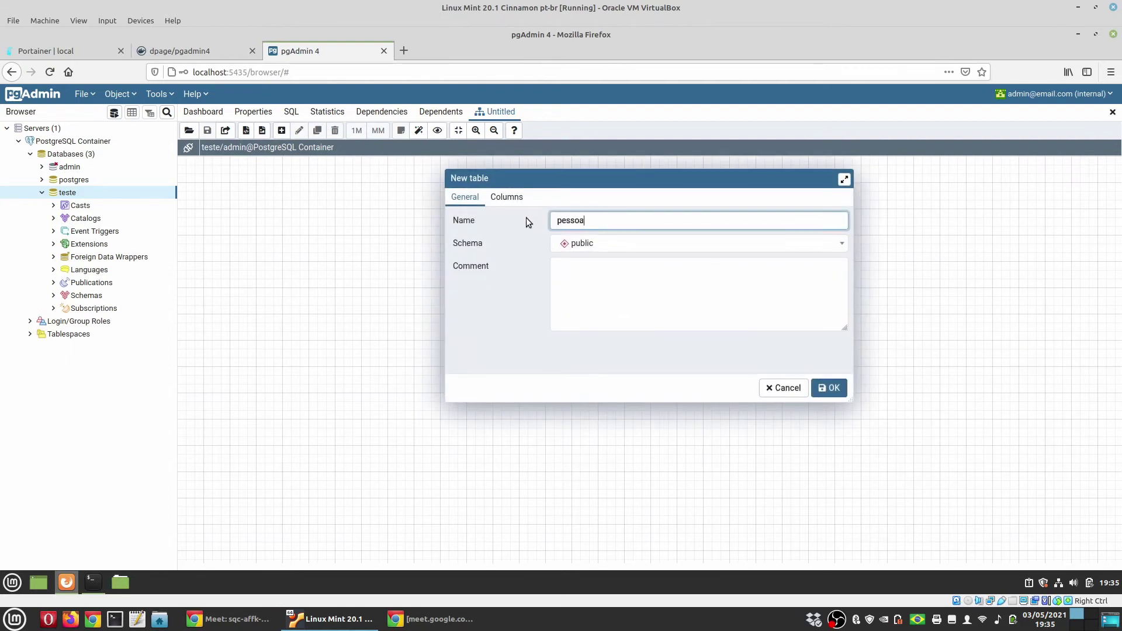
pyautogui.click(507, 197)
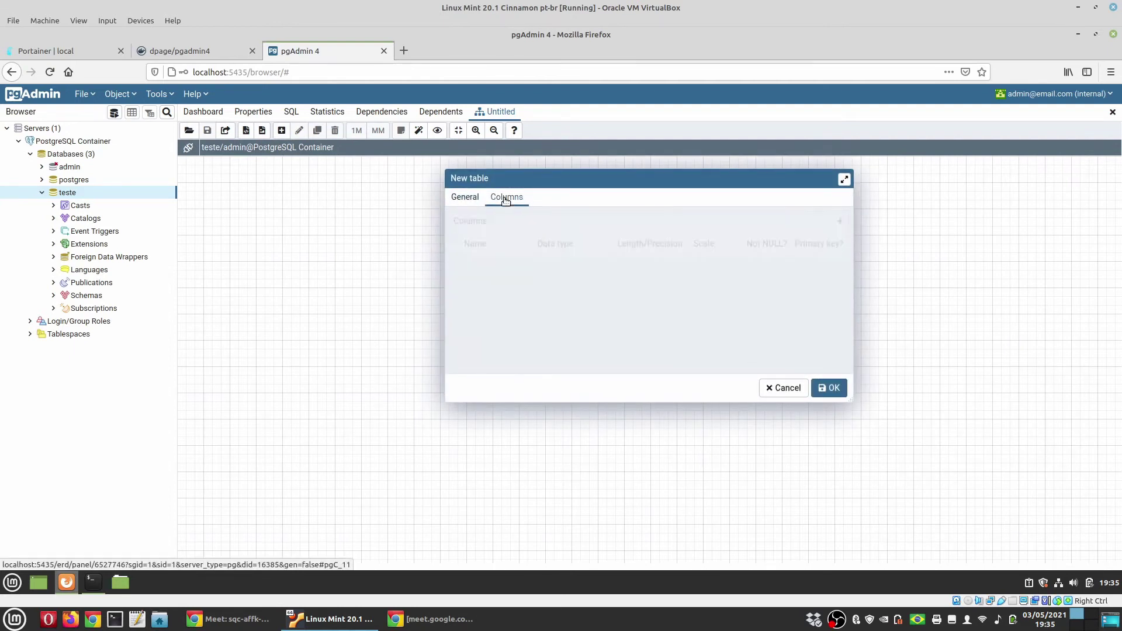
# Add column codigo as bigserial, not null, primary key
pyautogui.click(839, 223)
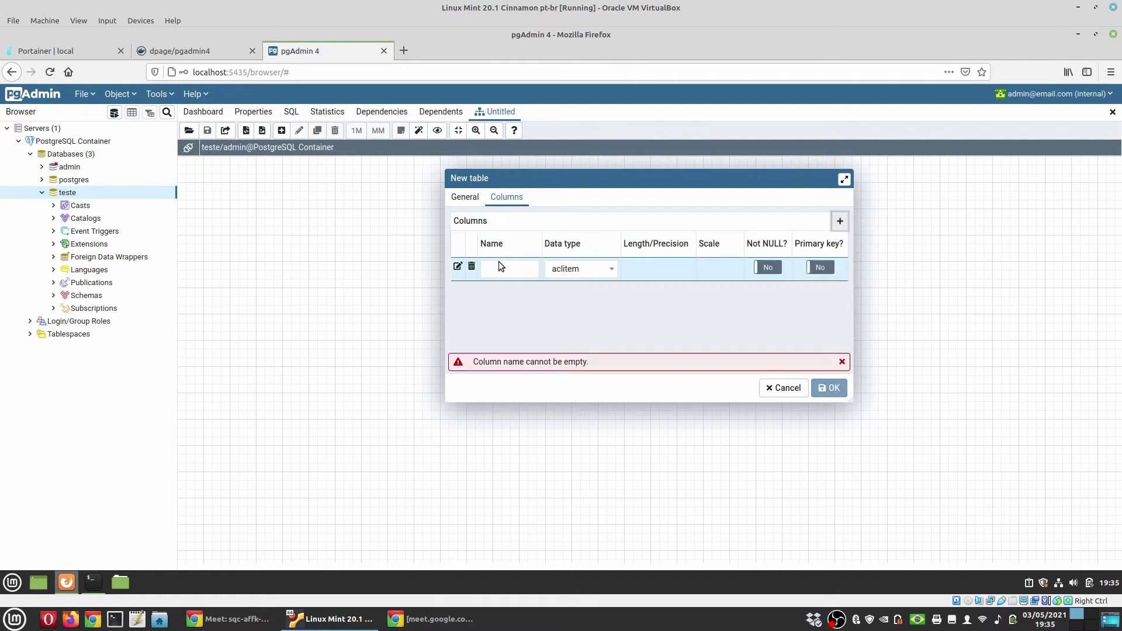
pyautogui.click(498, 268)
pyautogui.write('codigo')
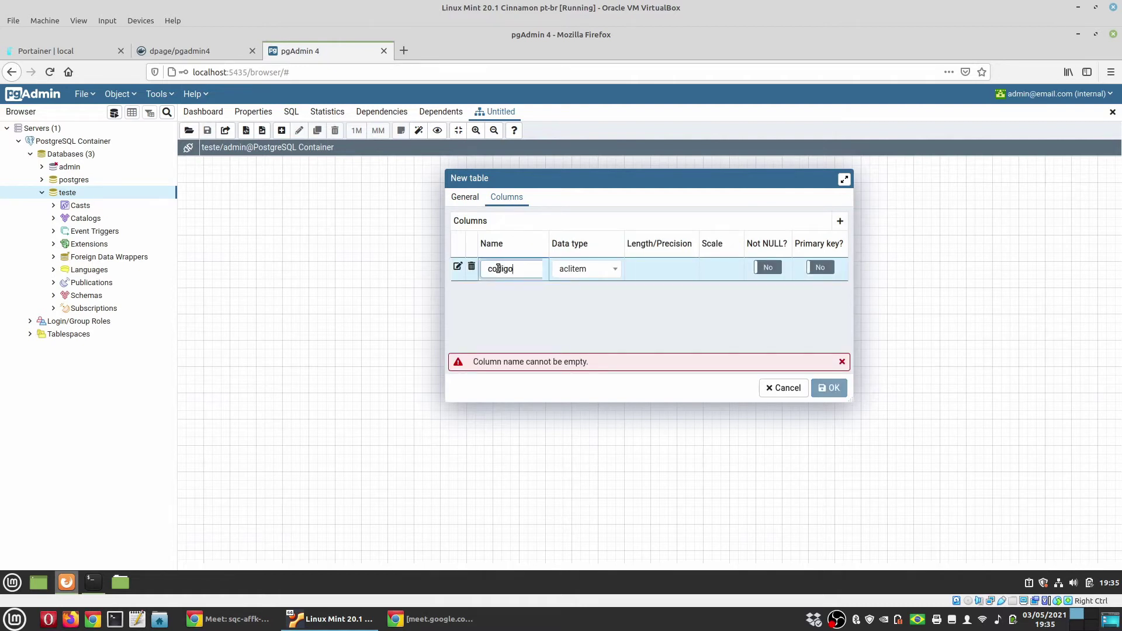
pyautogui.click(607, 276)
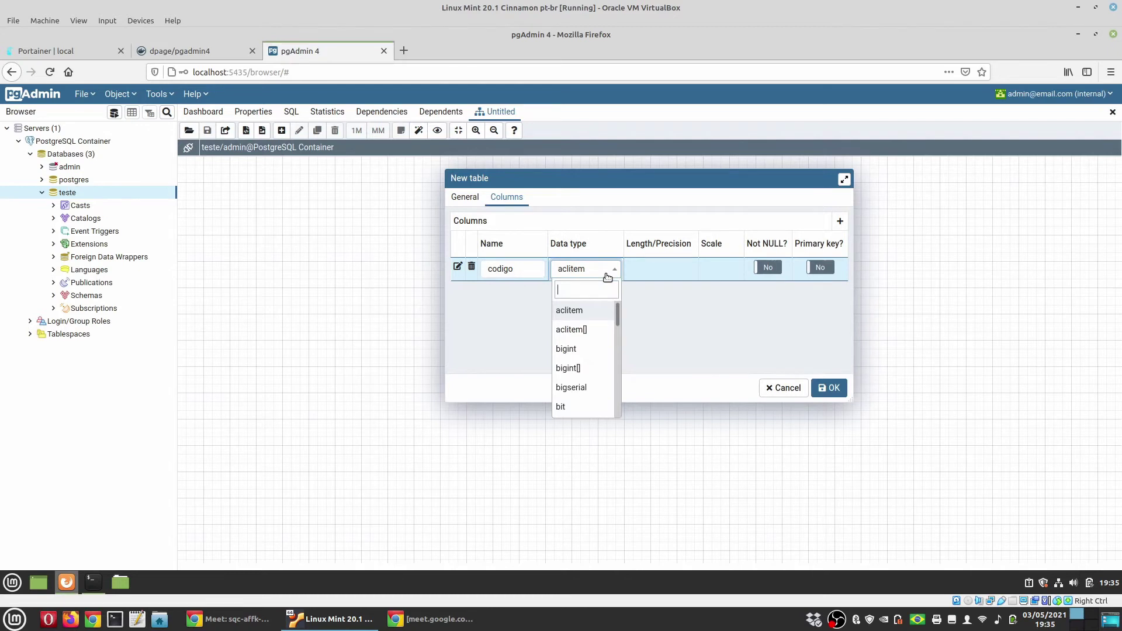
pyautogui.write('bg')
pyautogui.press('BackSpace')
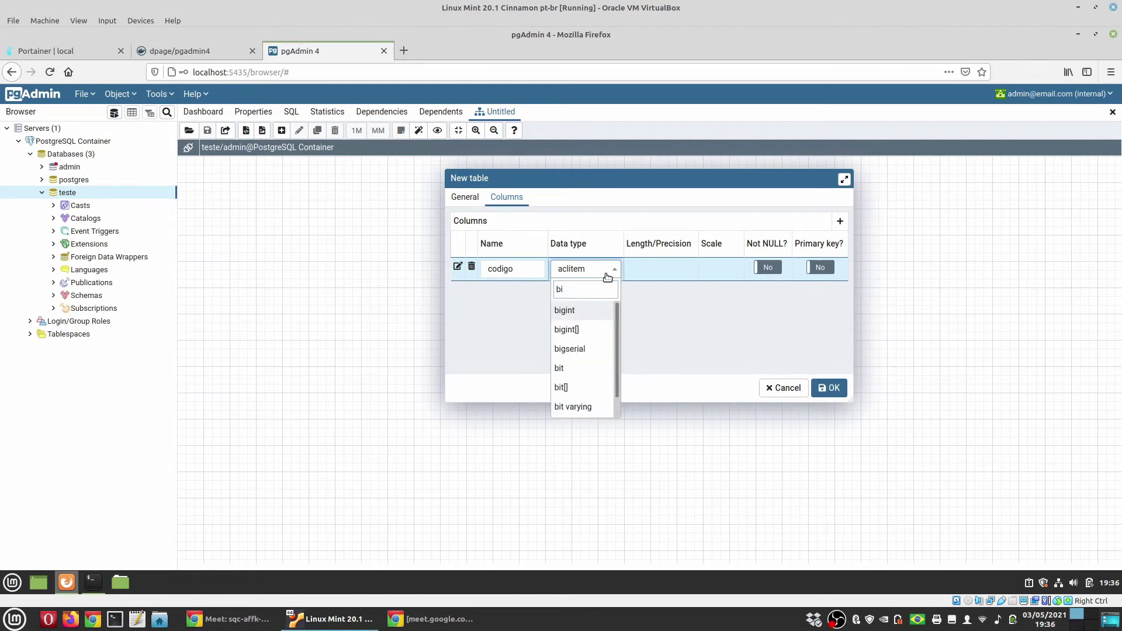
pyautogui.write('igserial')
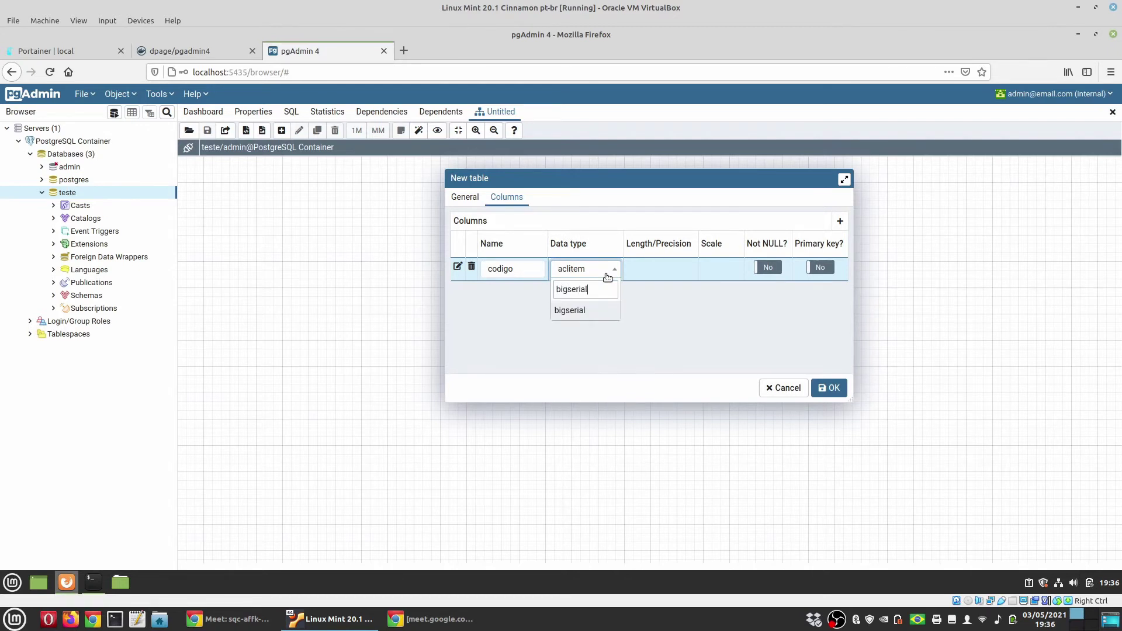
pyautogui.click(641, 289)
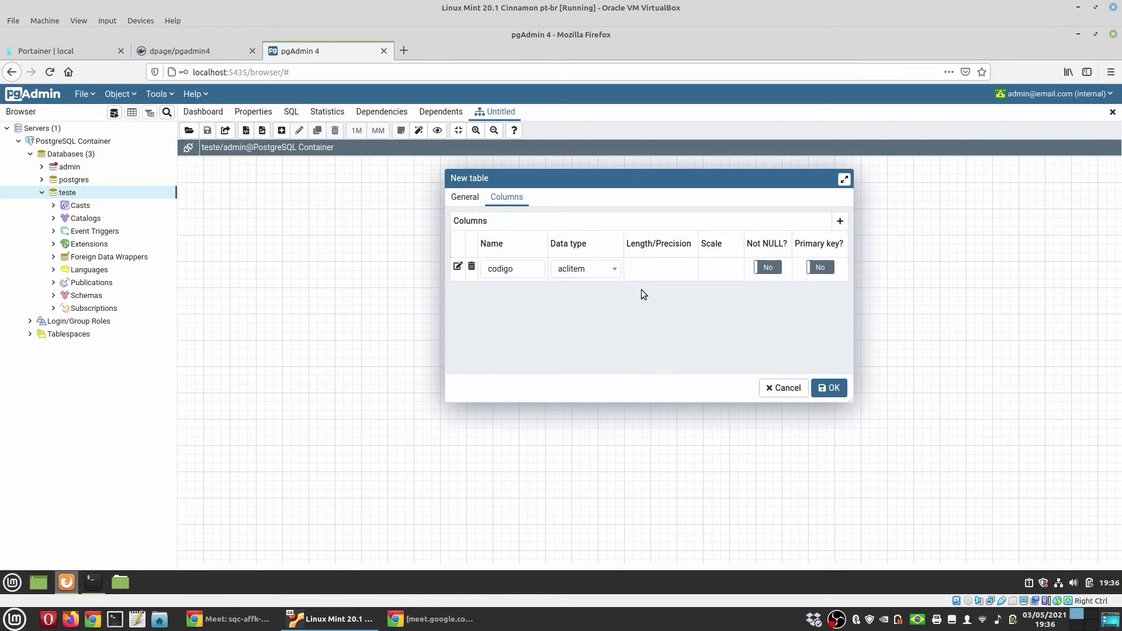
pyautogui.click(596, 275)
pyautogui.write('bigser')
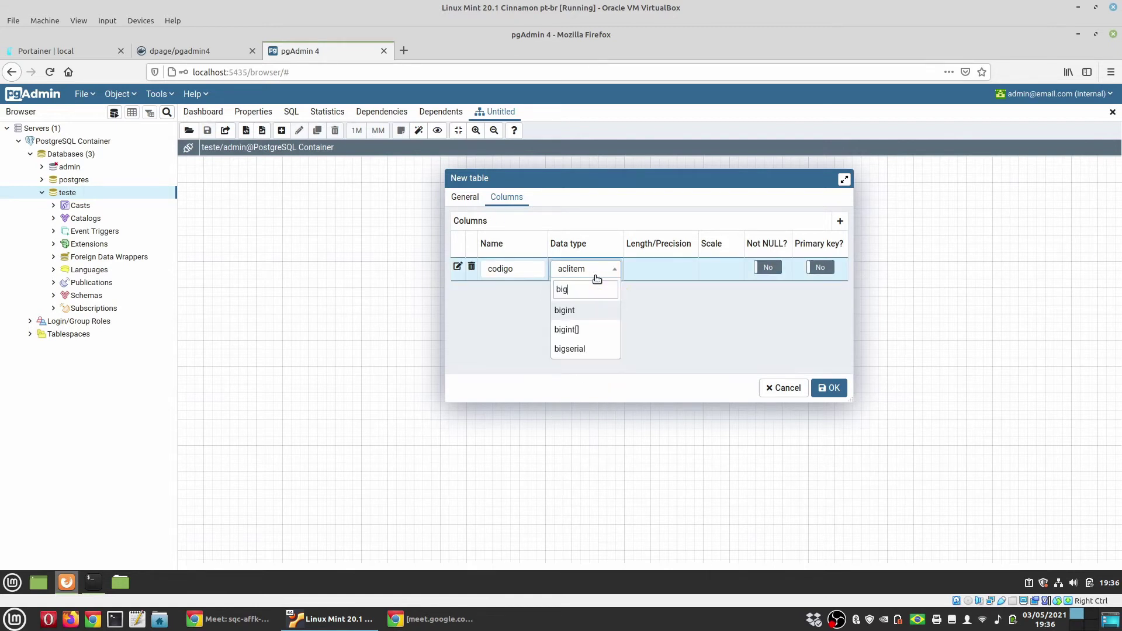
pyautogui.click(597, 311)
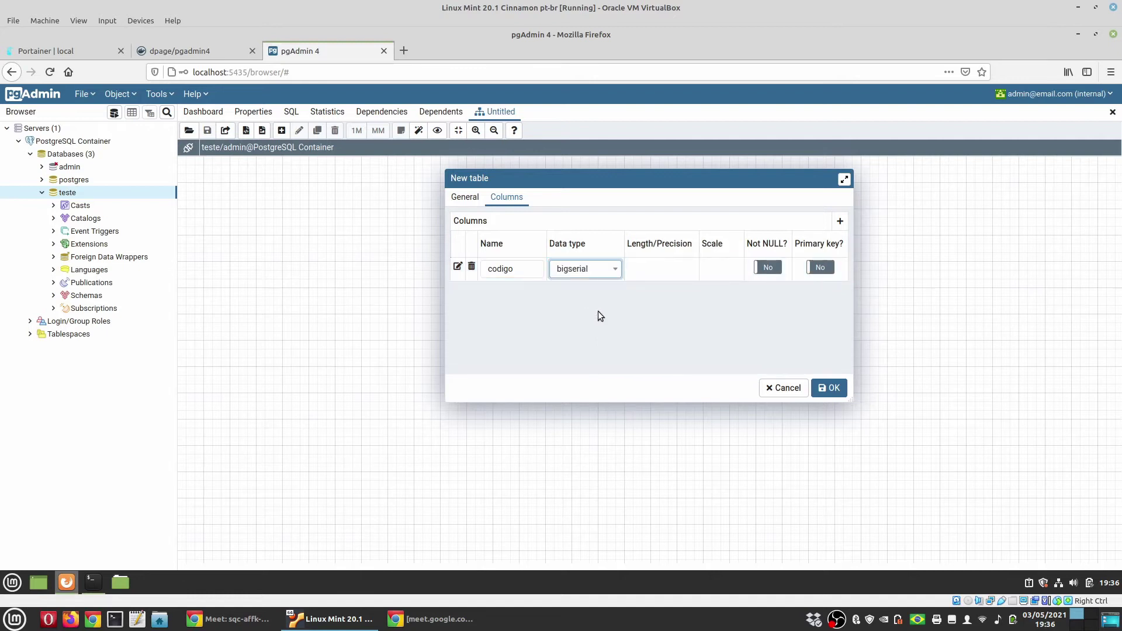
pyautogui.click(767, 267)
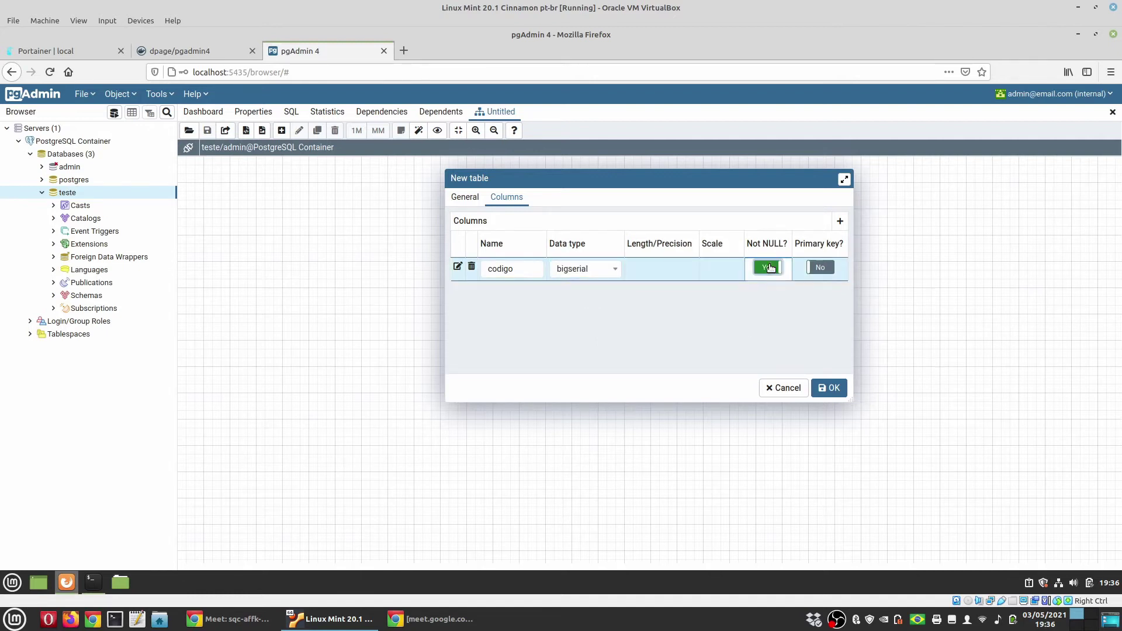
pyautogui.click(817, 267)
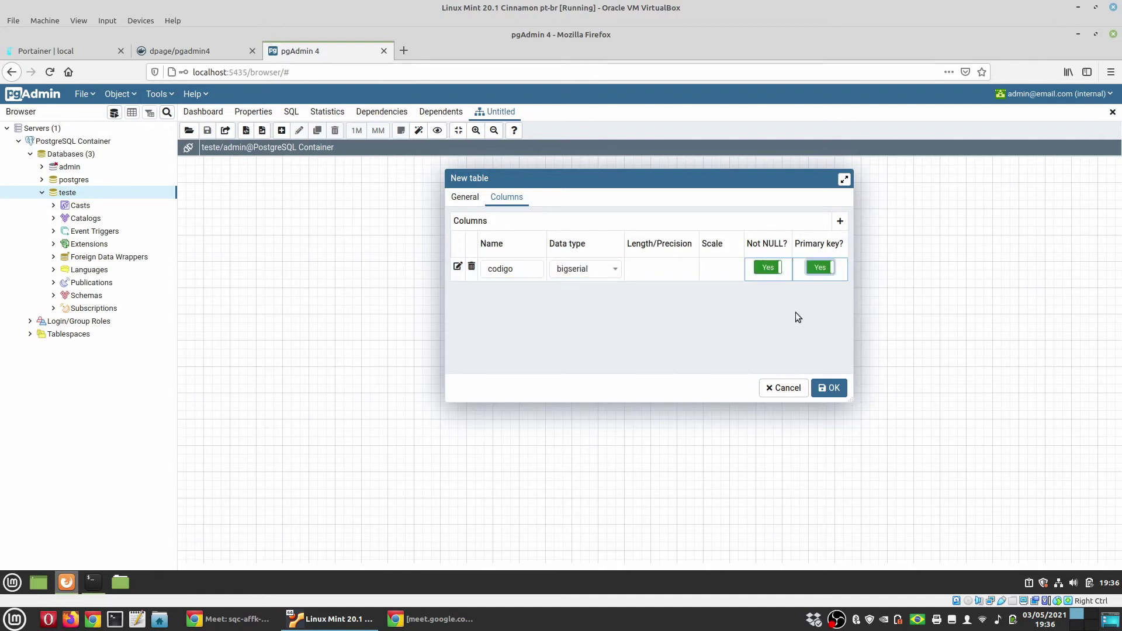
# Add column nome as character varying, confirm the table, and reposition it on the canvas
pyautogui.click(839, 221)
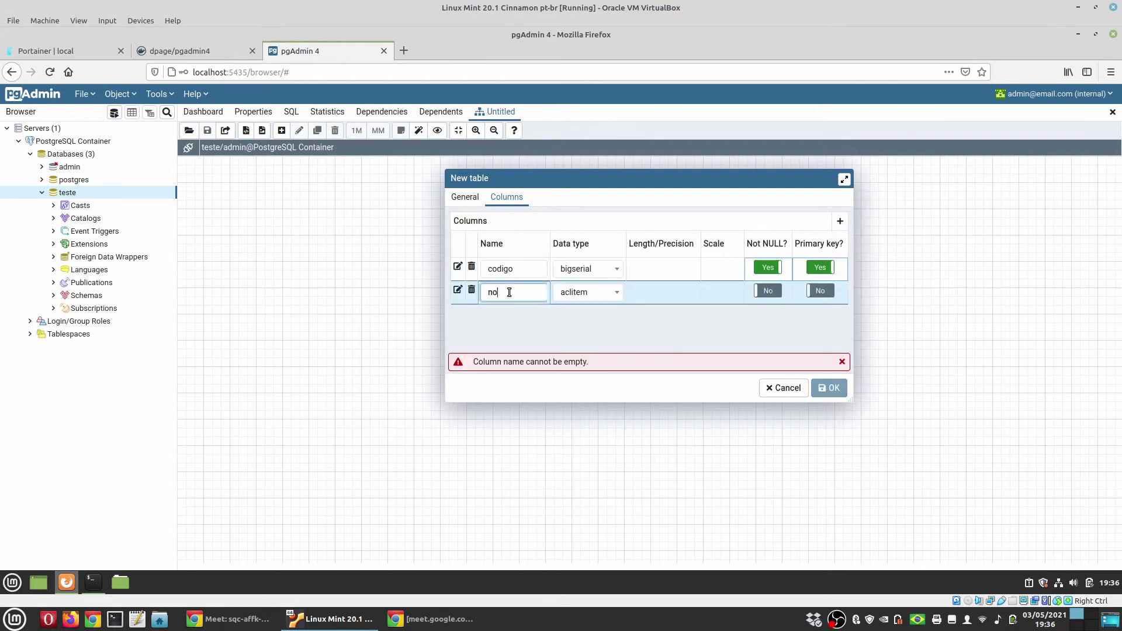
pyautogui.click(563, 295)
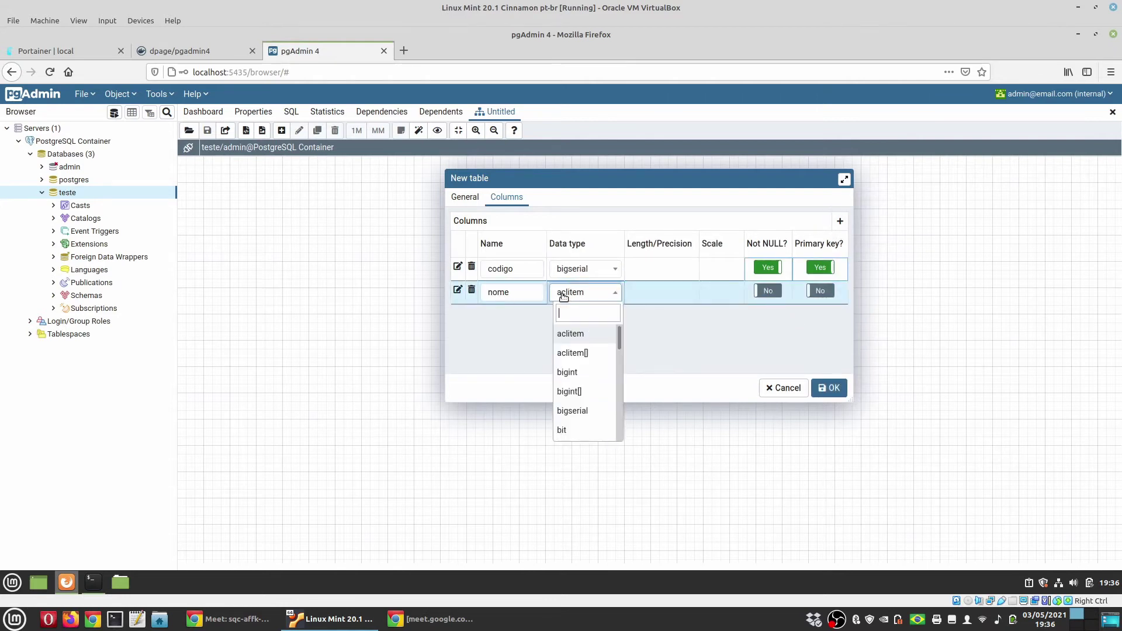
pyautogui.write('char')
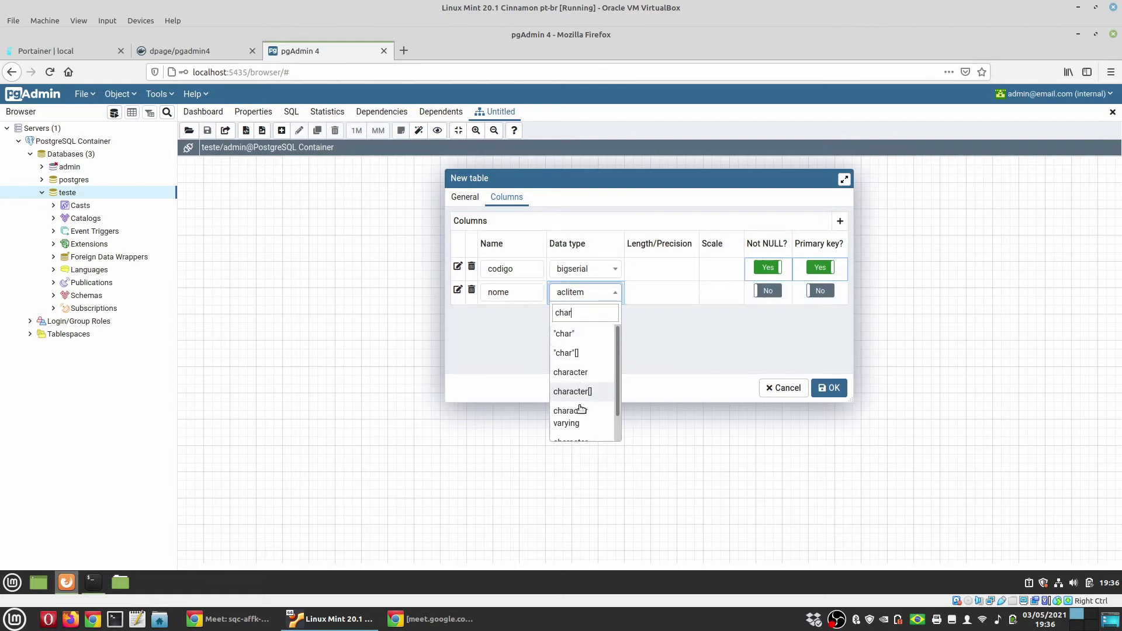
pyautogui.click(575, 415)
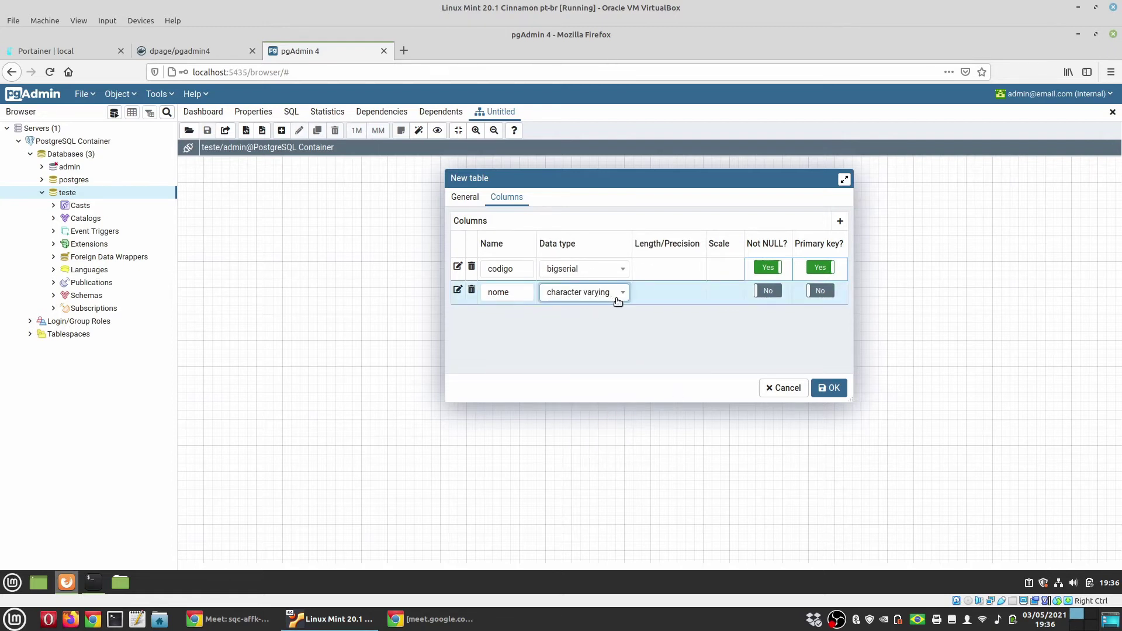
pyautogui.click(832, 388)
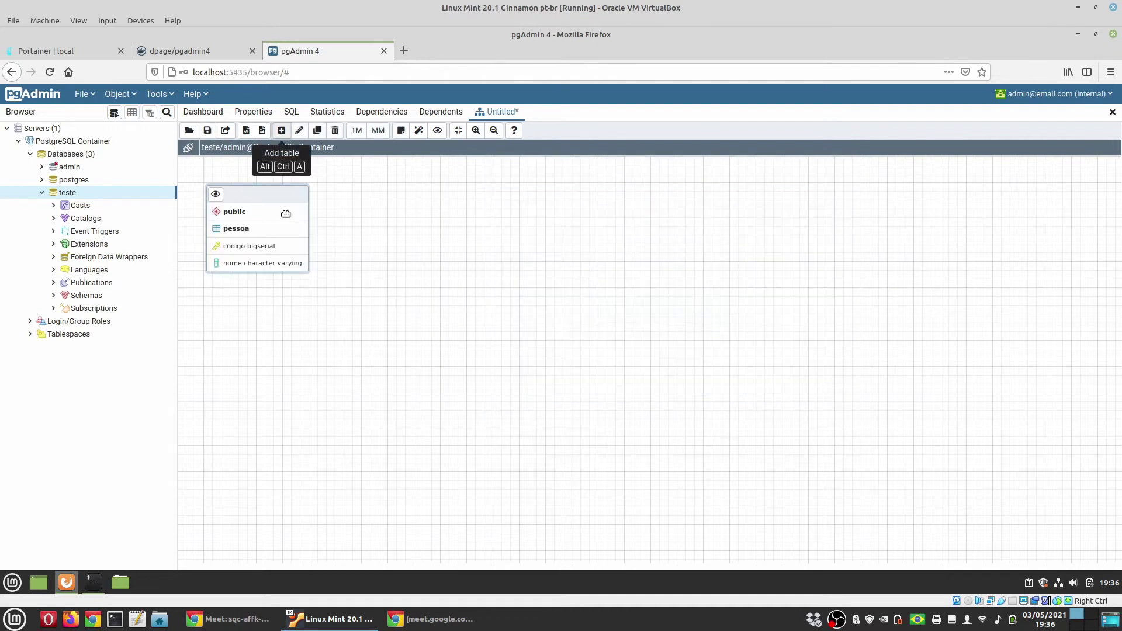
pyautogui.moveTo(267, 193); pyautogui.dragTo(292, 213)
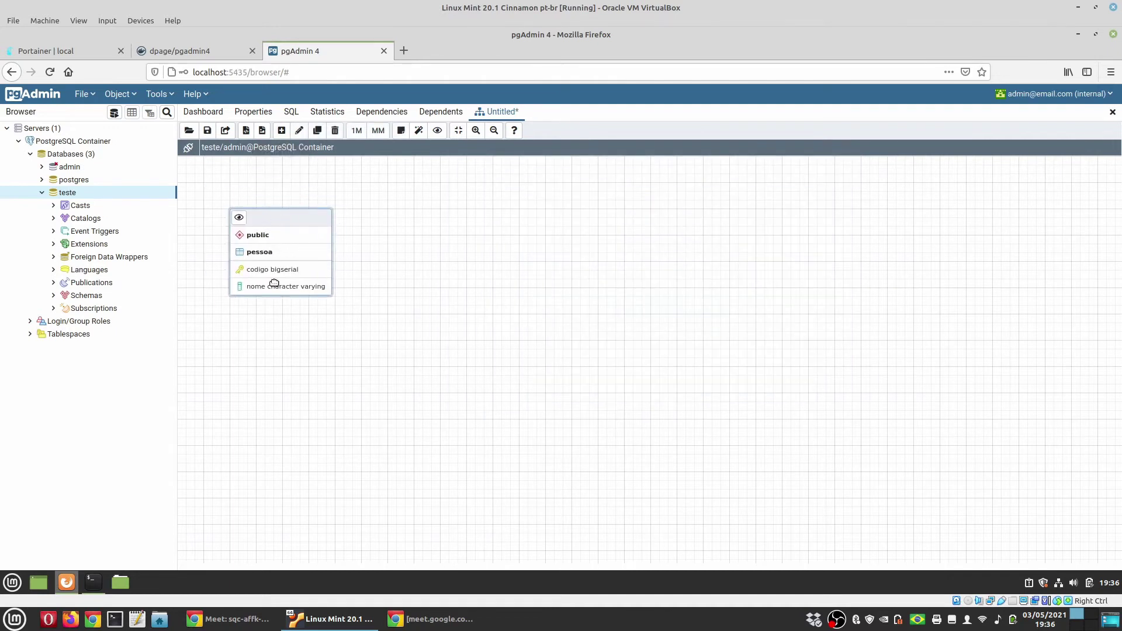
# Add a table 'contato' with column codigo as serial, not null, primary key
pyautogui.click(281, 130)
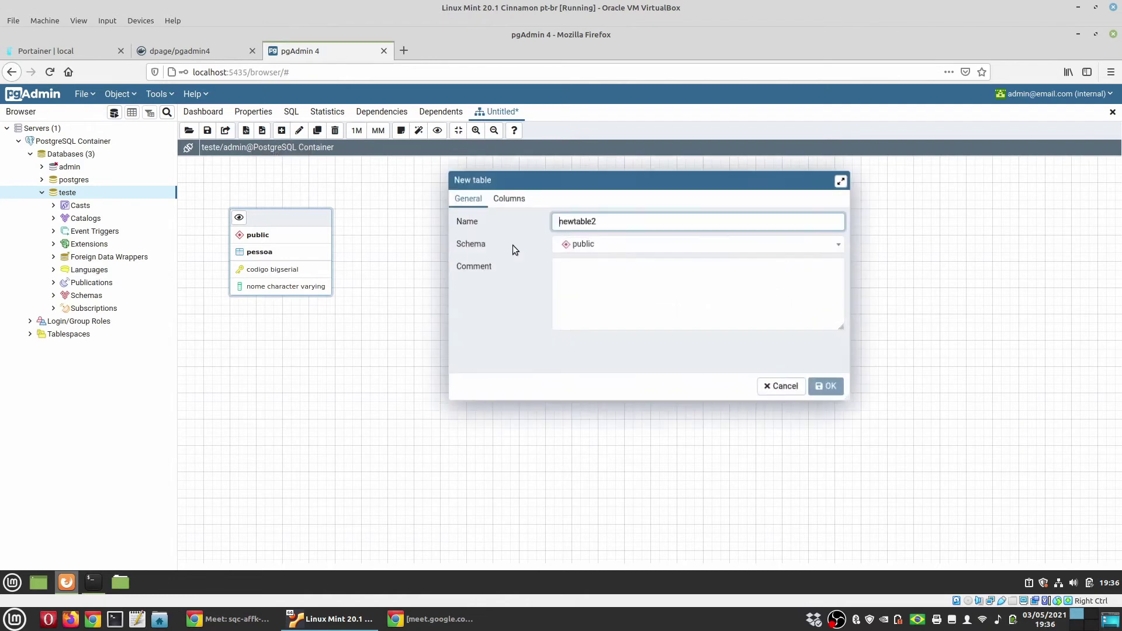
pyautogui.moveTo(590, 221); pyautogui.dragTo(486, 216)
pyautogui.write('contato')
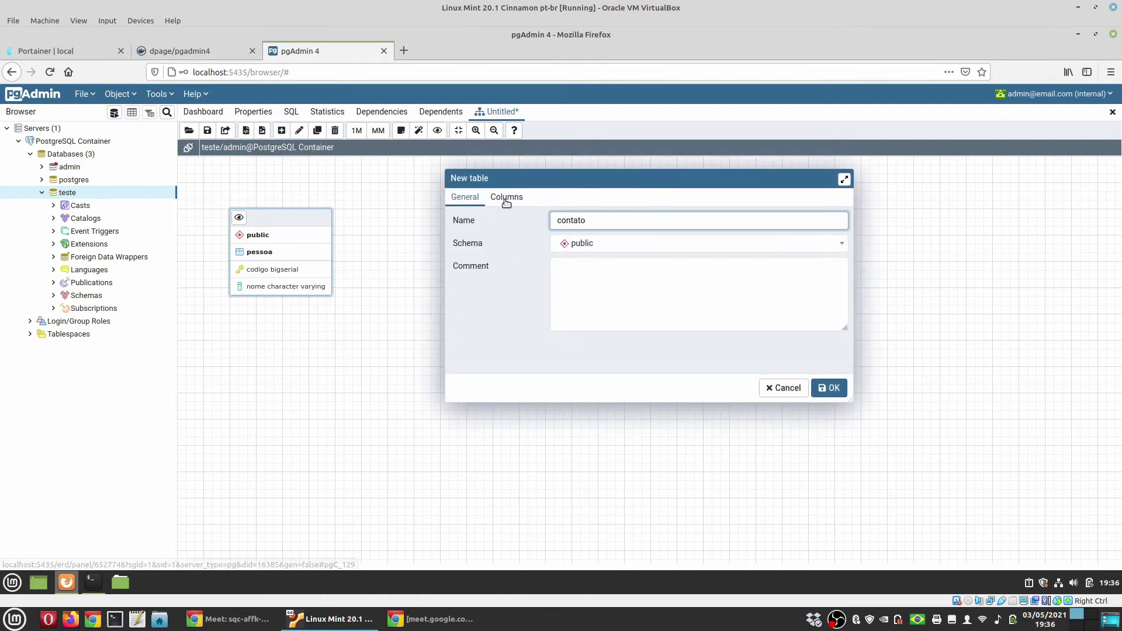
pyautogui.click(507, 197)
pyautogui.click(836, 224)
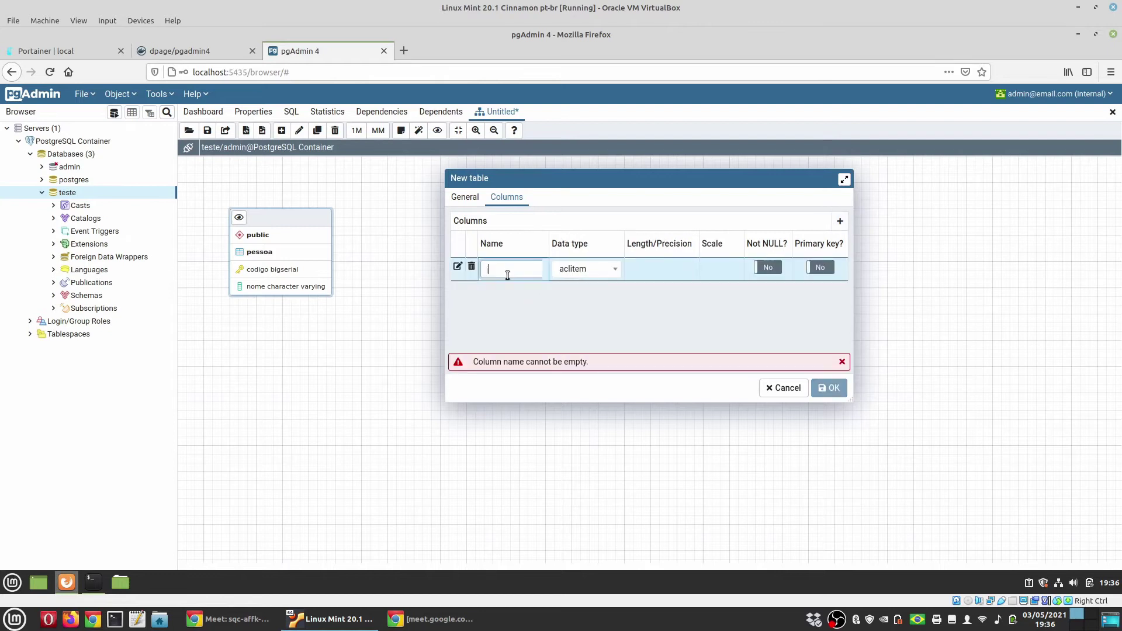
pyautogui.write('codigo')
pyautogui.click(572, 269)
pyautogui.write('serial')
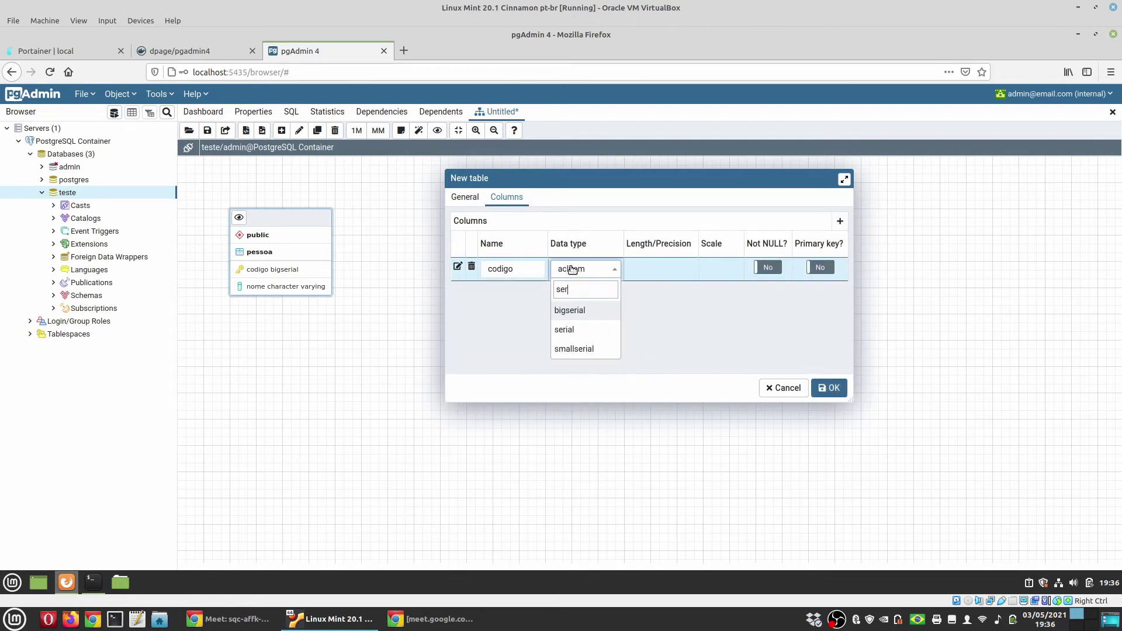
pyautogui.click(572, 328)
pyautogui.click(769, 267)
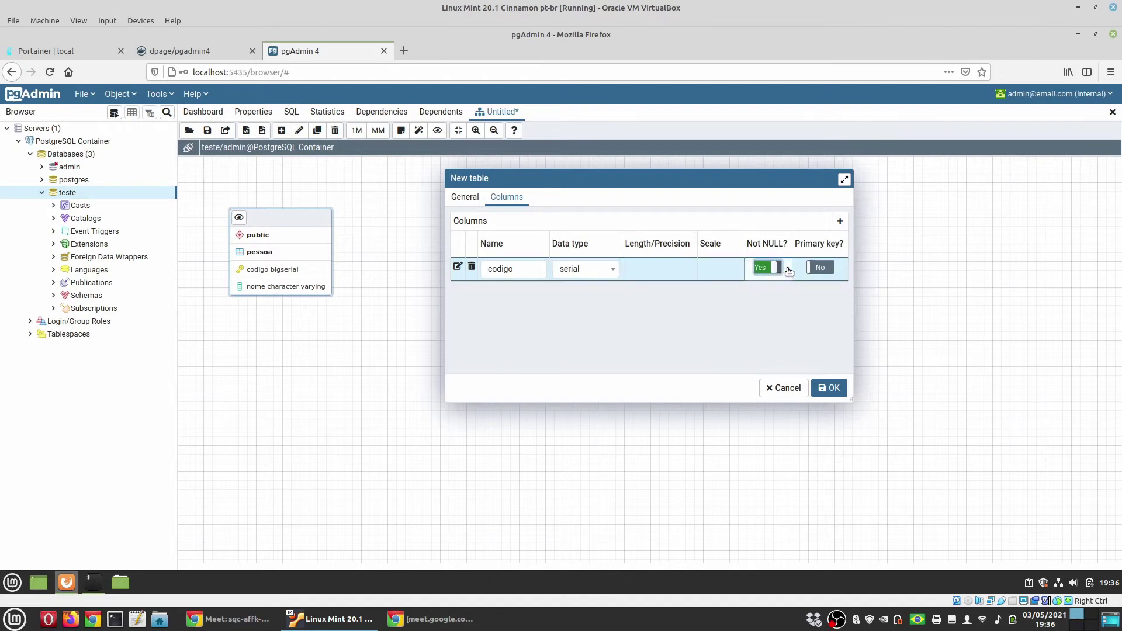
pyautogui.click(820, 268)
# Add columns tipo and valor to contato, both character varying
pyautogui.click(839, 221)
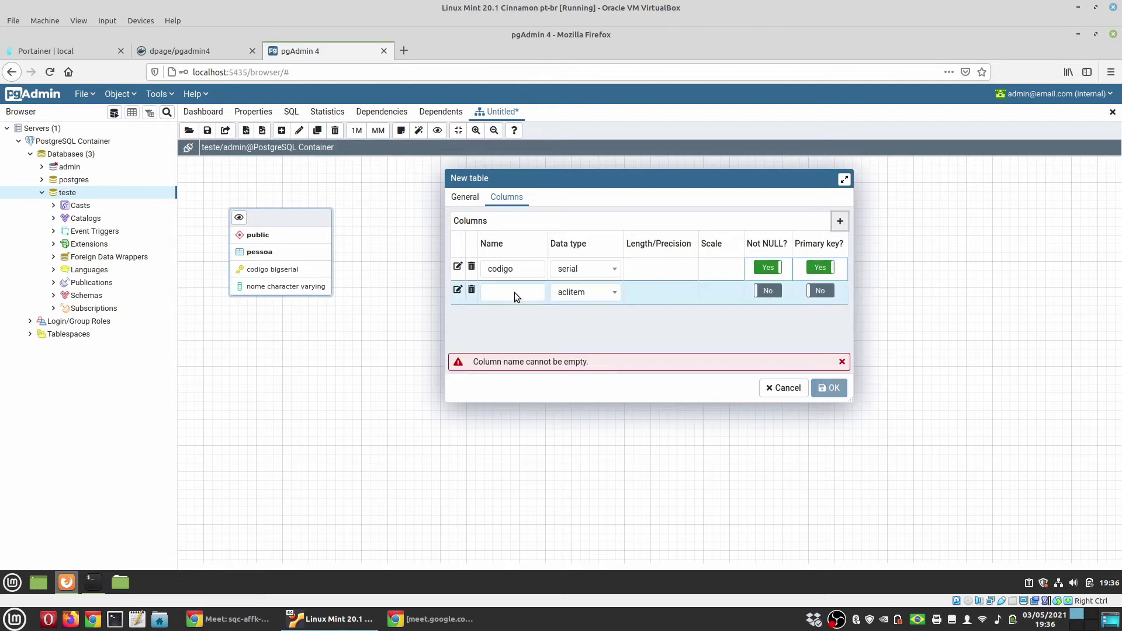
pyautogui.write('tipo')
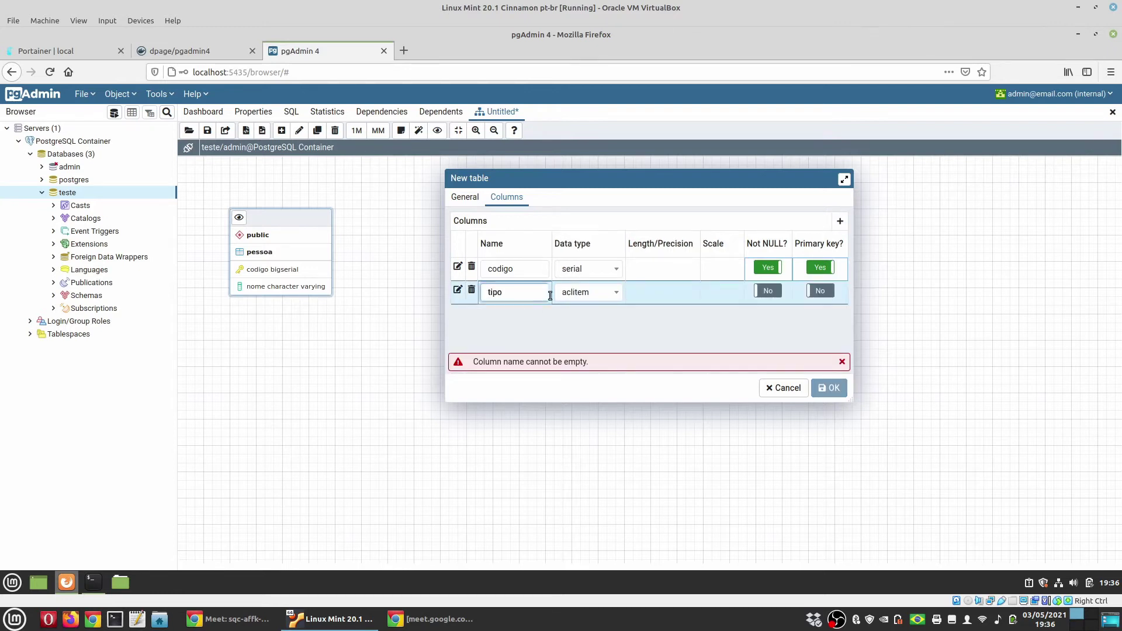
pyautogui.click(583, 292)
pyautogui.write('char')
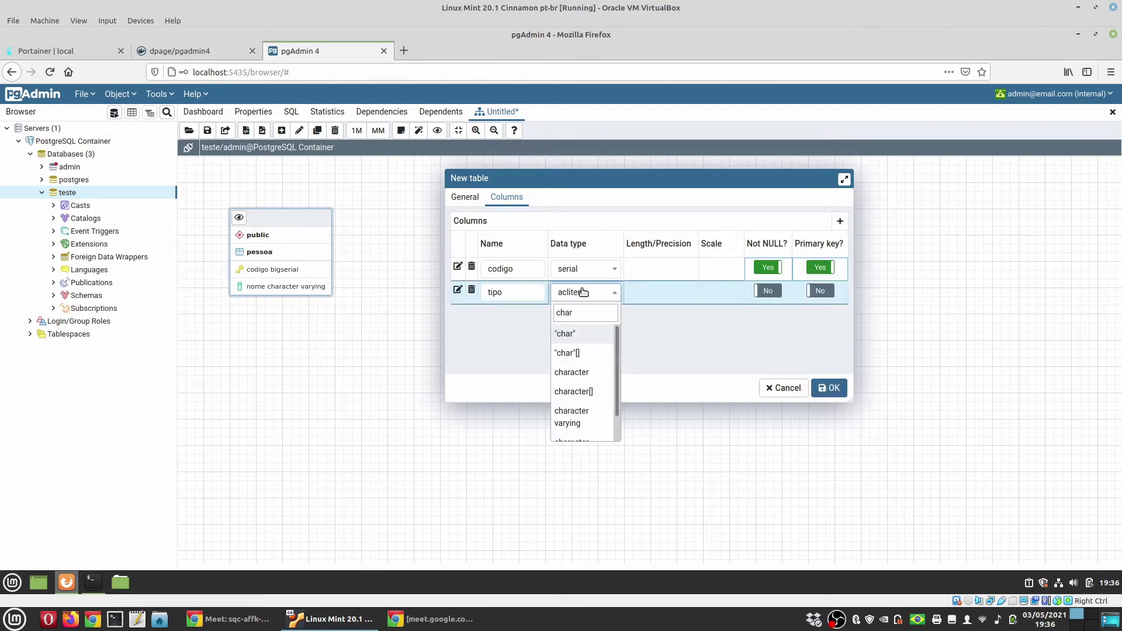
pyautogui.click(572, 417)
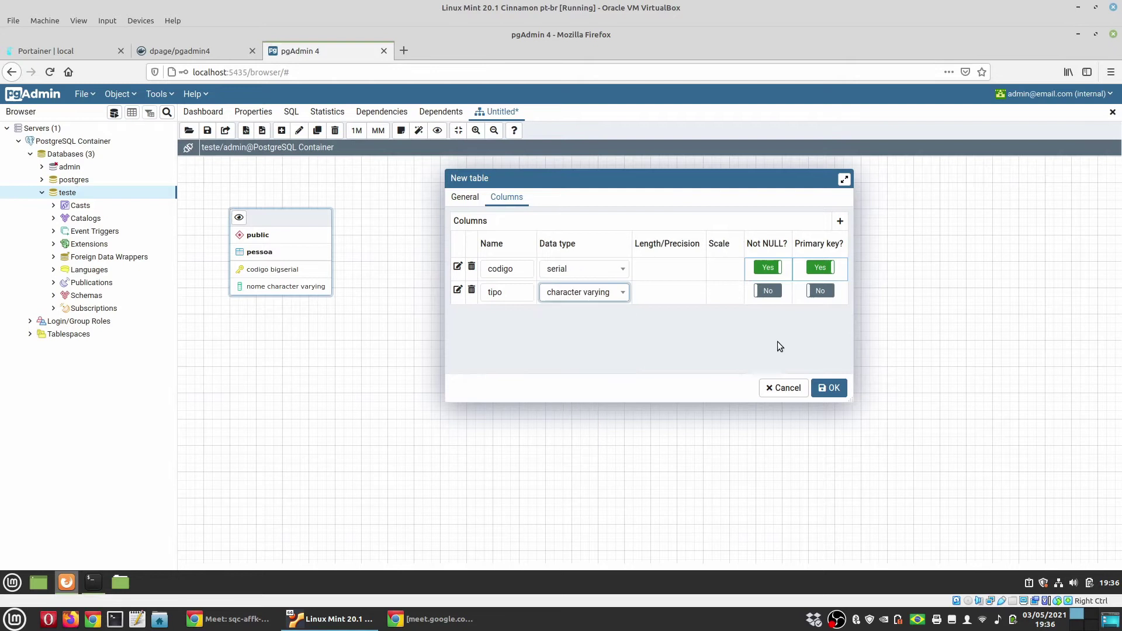
pyautogui.click(839, 221)
pyautogui.click(525, 314)
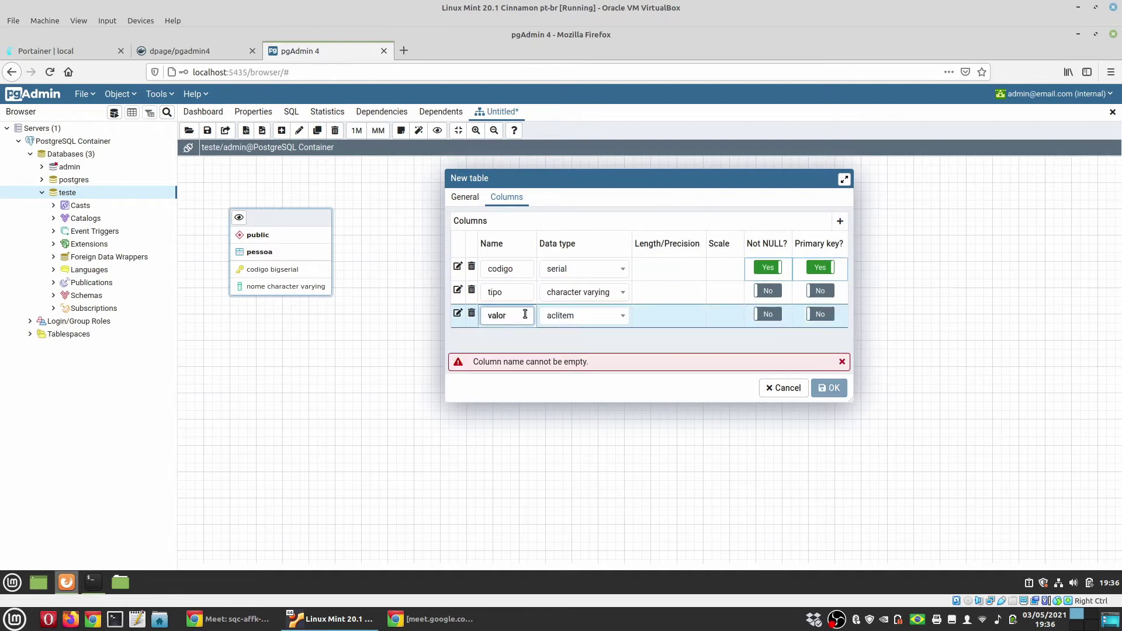
pyautogui.click(560, 316)
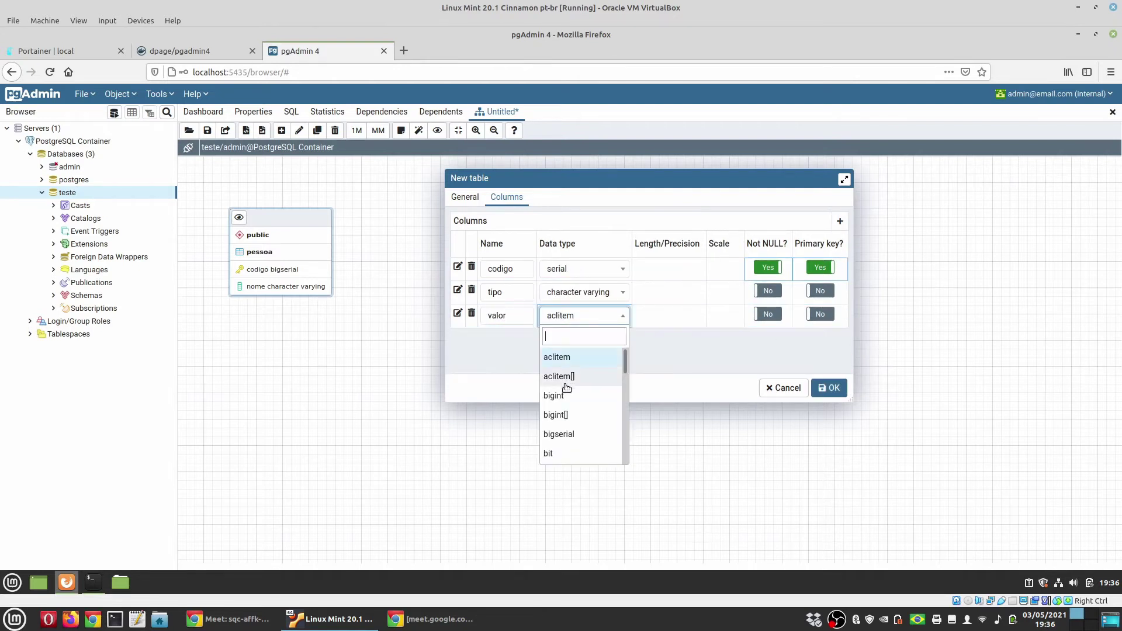
pyautogui.scroll(-5, 566, 388)
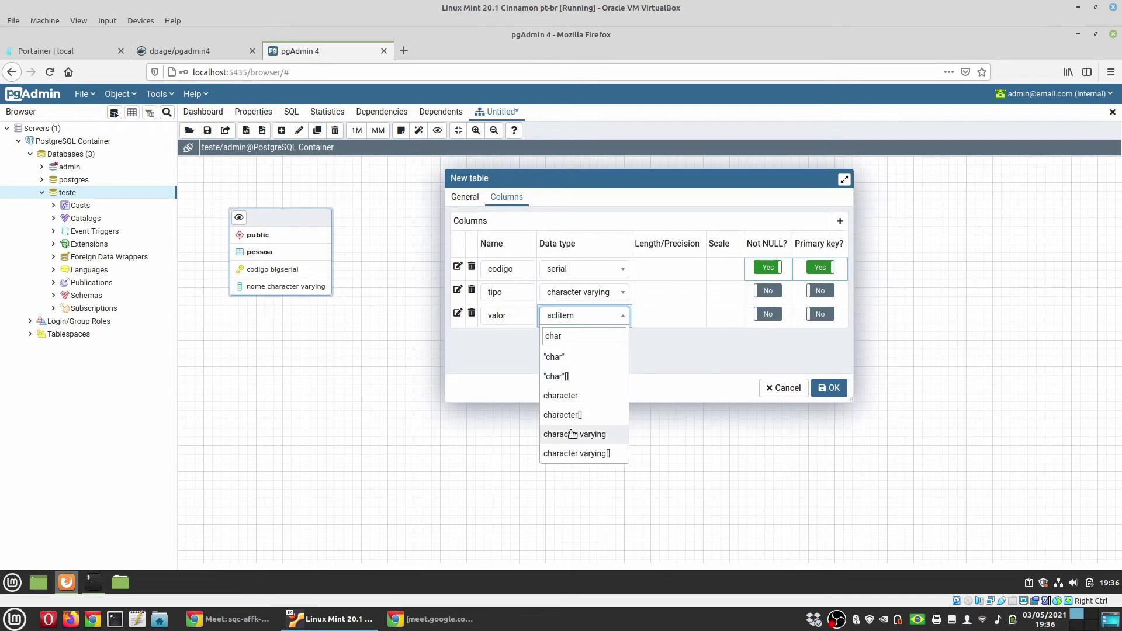
pyautogui.click(563, 450)
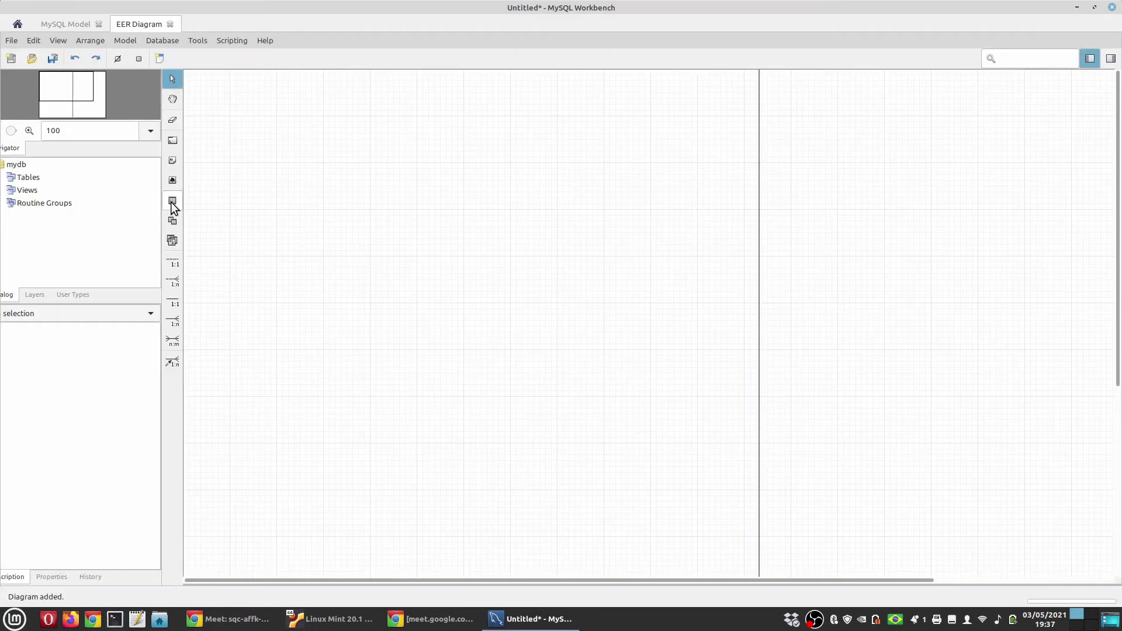
# Place a new table on the EER diagram and rename it from table1 to pessoa
pyautogui.click(172, 201)
pyautogui.click(241, 185)
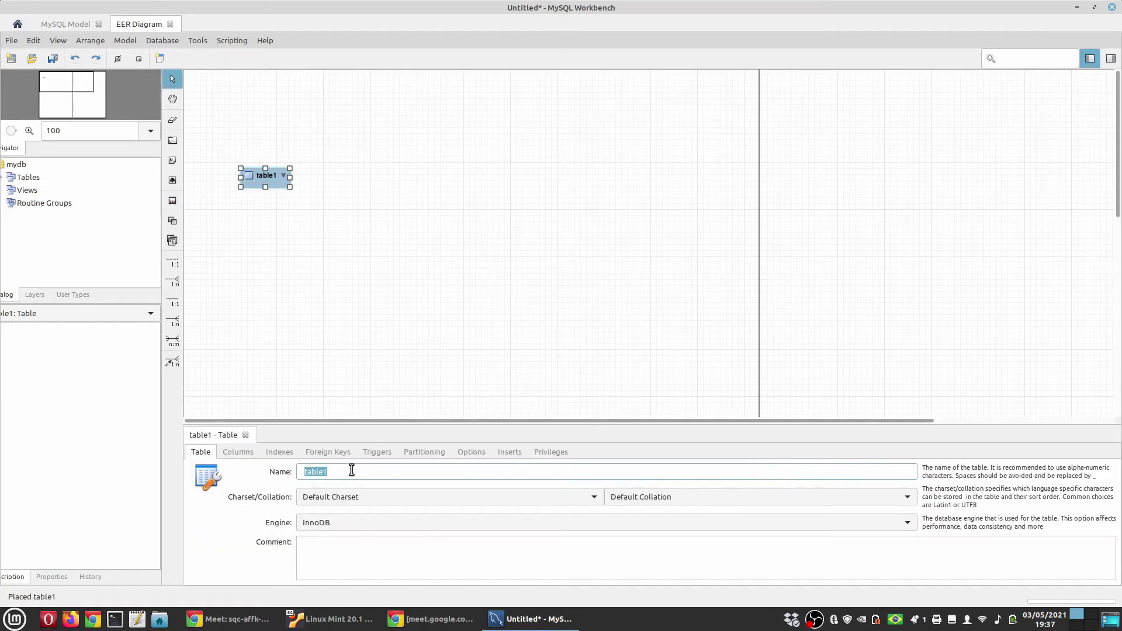
pyautogui.click(352, 470)
pyautogui.doubleClick(318, 475)
pyautogui.write('pessoa')
pyautogui.press('Return')
# Add a codigo BIGINT primary key column to pessoa, set to auto-increment
pyautogui.click(238, 452)
pyautogui.doubleClick(319, 482)
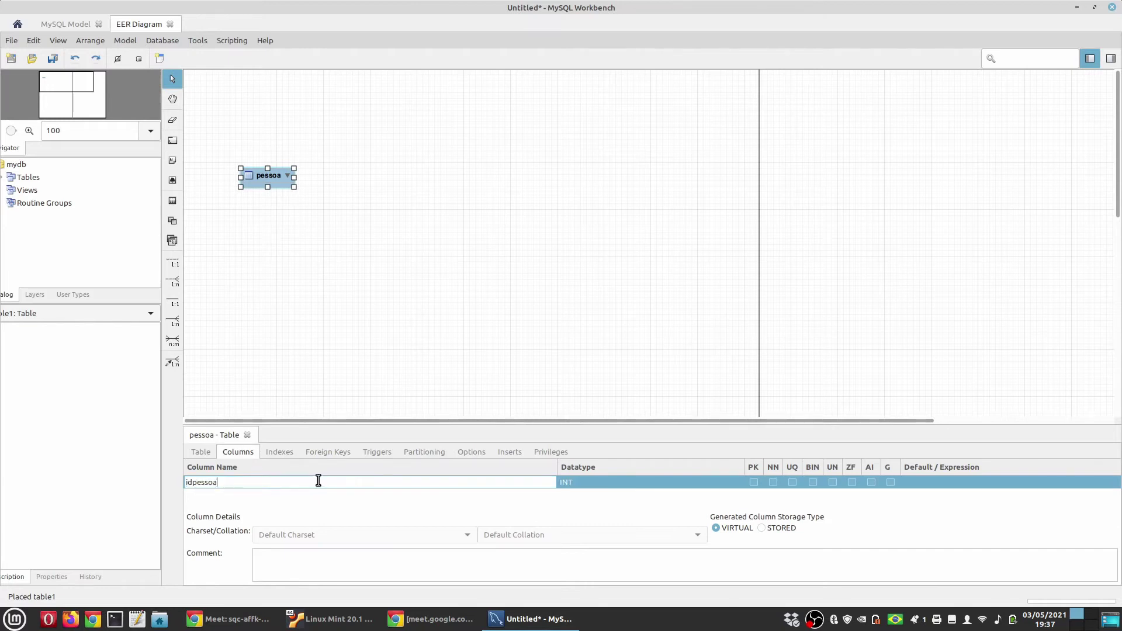
pyautogui.press('BackSpace')
pyautogui.press('BackSpace')
pyautogui.press('BackSpace')
pyautogui.press('BackSpace')
pyautogui.press('BackSpace')
pyautogui.write('codig')
pyautogui.click(577, 485)
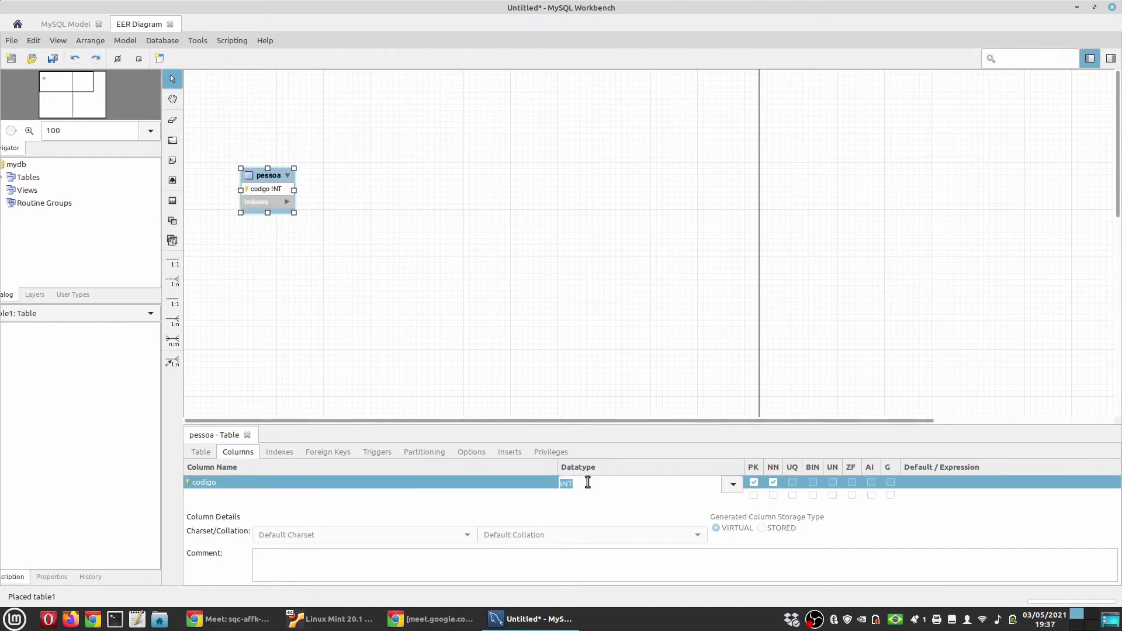
pyautogui.click(577, 485)
pyautogui.write('bigint')
pyautogui.press('Return')
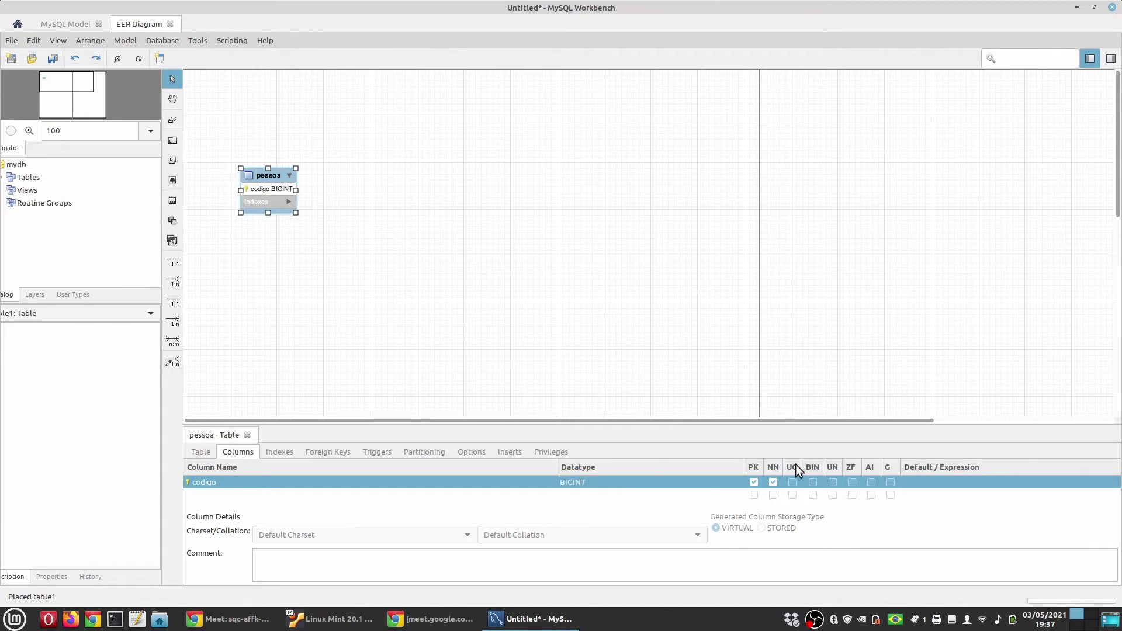
pyautogui.click(870, 482)
# Add a second column named nome to pessoa as VARCHAR(45)
pyautogui.click(279, 493)
pyautogui.click(285, 489)
pyautogui.write('nome')
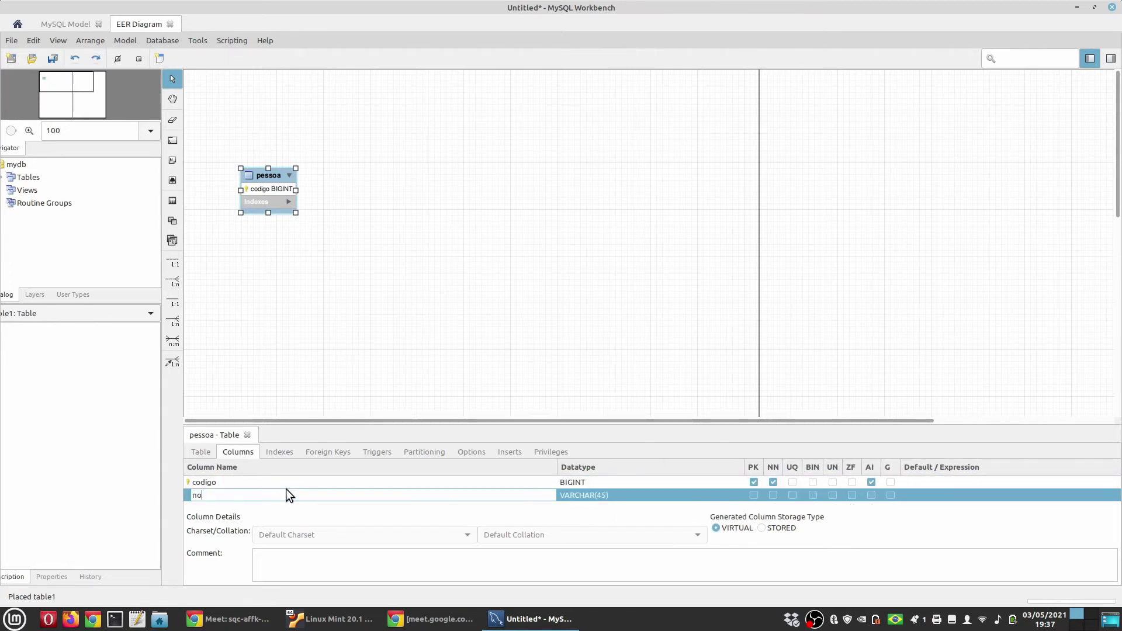
pyautogui.press('Return')
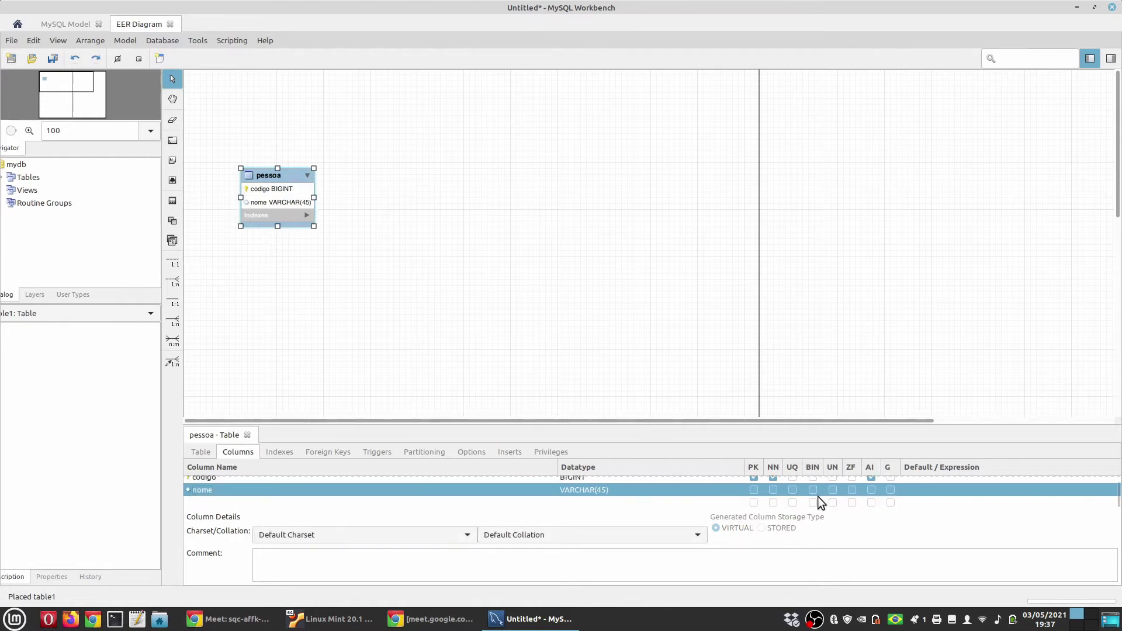
# Place a second table to the right of pessoa and name it contato
pyautogui.click(173, 201)
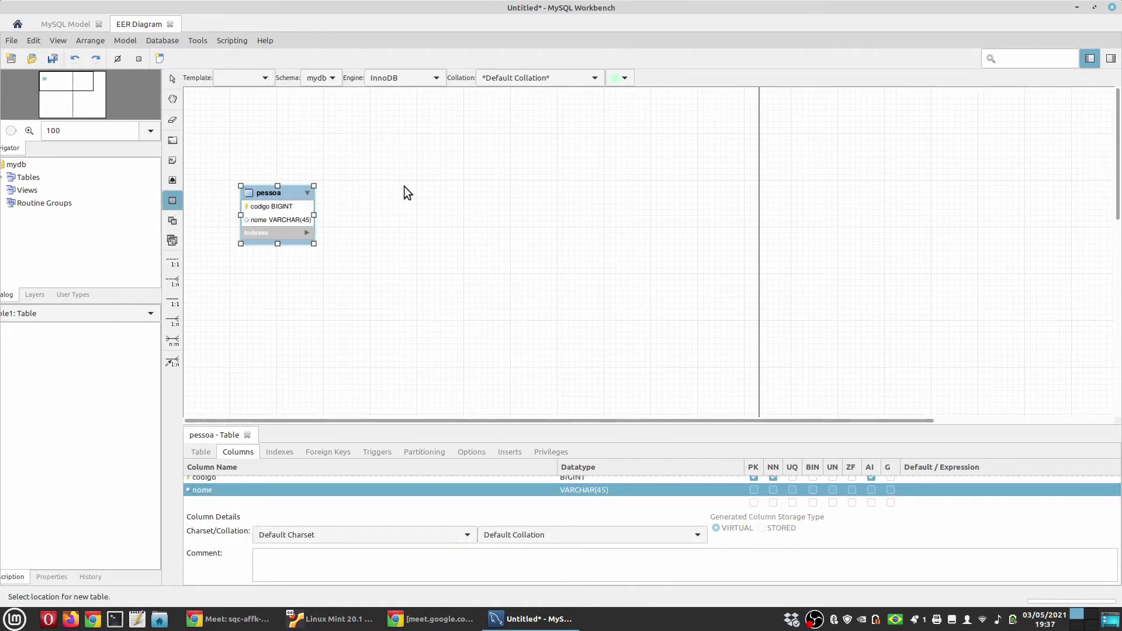
pyautogui.click(424, 173)
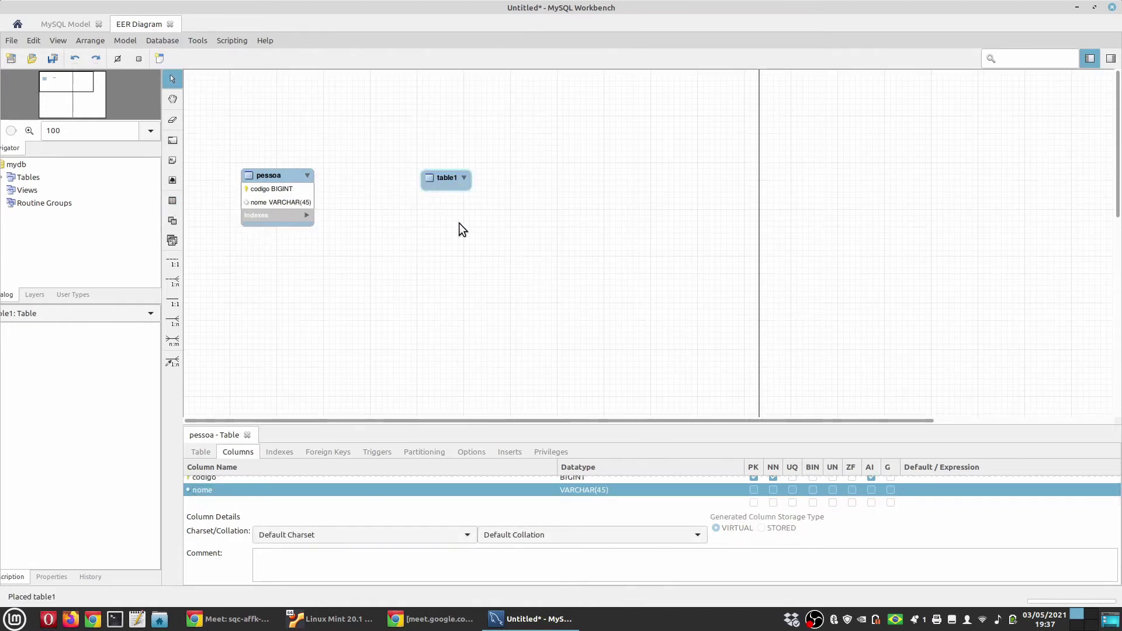
pyautogui.click(200, 454)
pyautogui.write('contat')
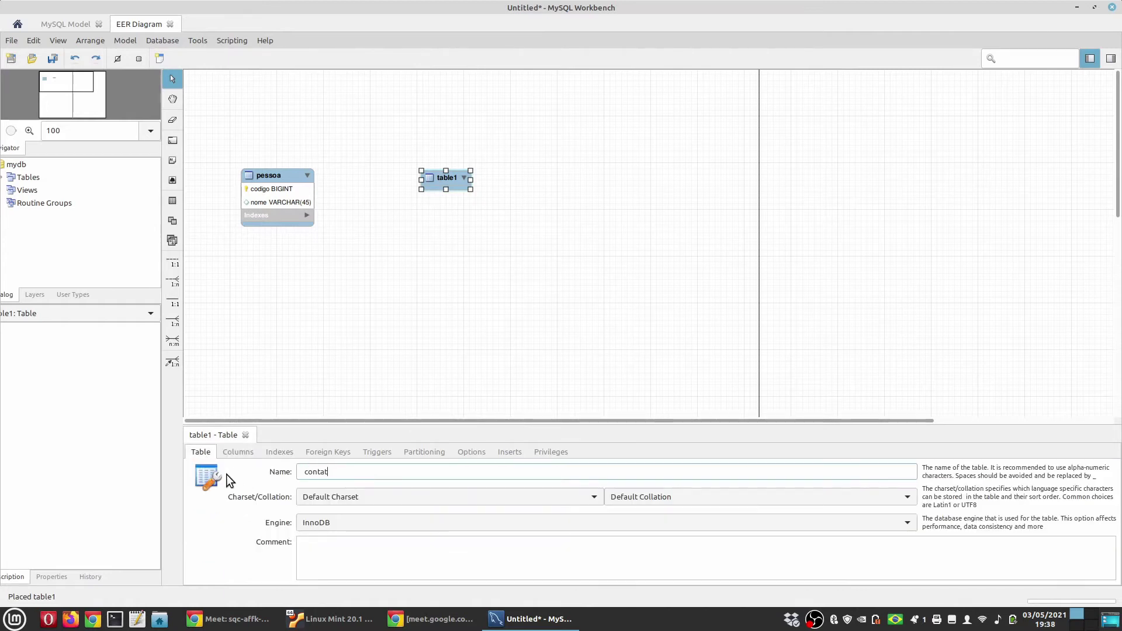
pyautogui.write('o')
# Give contato an auto-increment codigo BIGINT primary key column
pyautogui.click(237, 454)
pyautogui.click(241, 481)
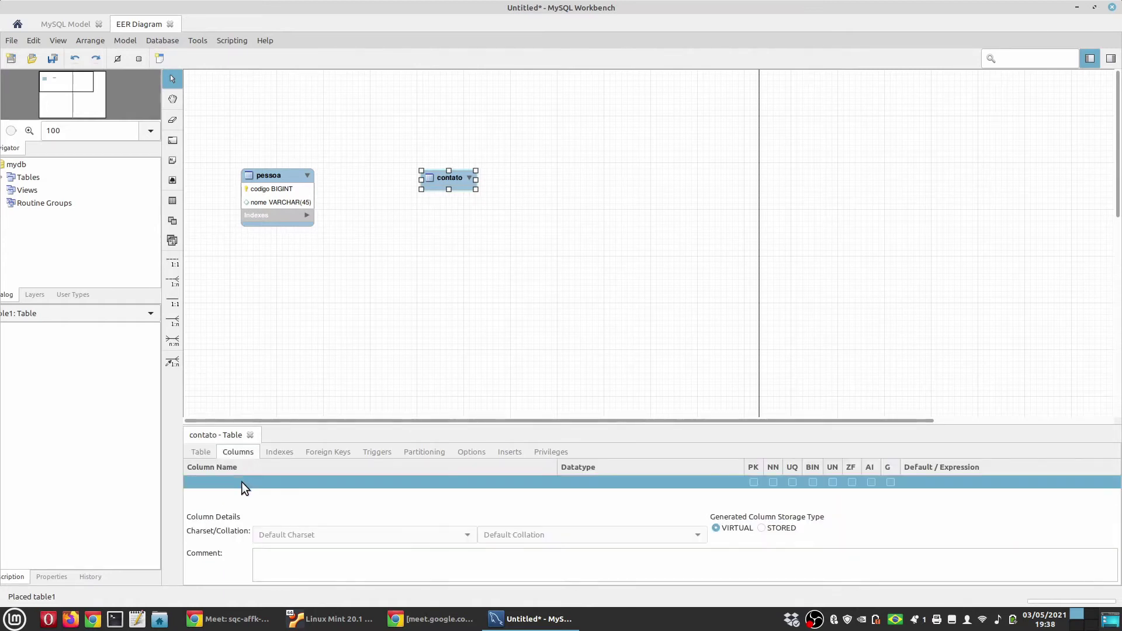
pyautogui.click(240, 481)
pyautogui.write('codigo')
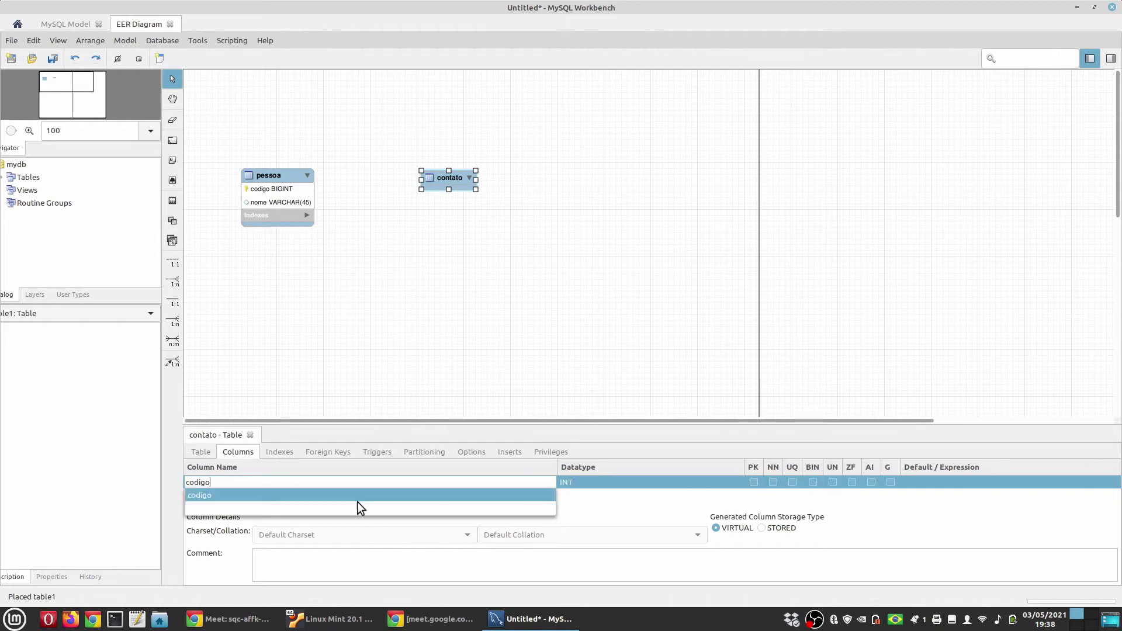
pyautogui.click(590, 477)
pyautogui.click(583, 483)
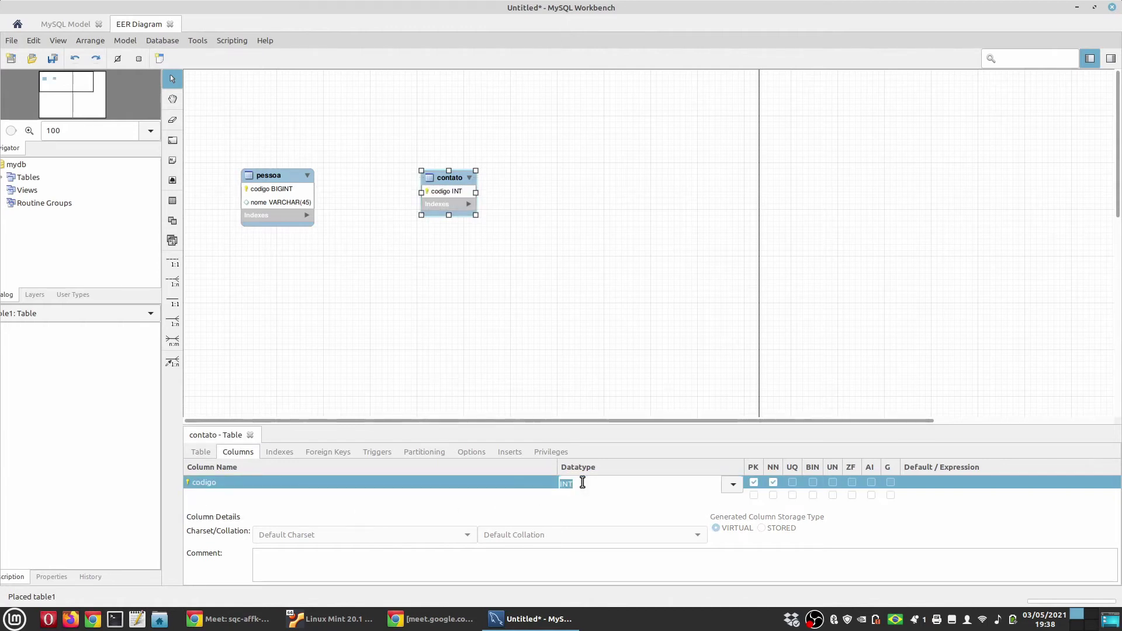
pyautogui.write('BIGINT')
pyautogui.press('Return')
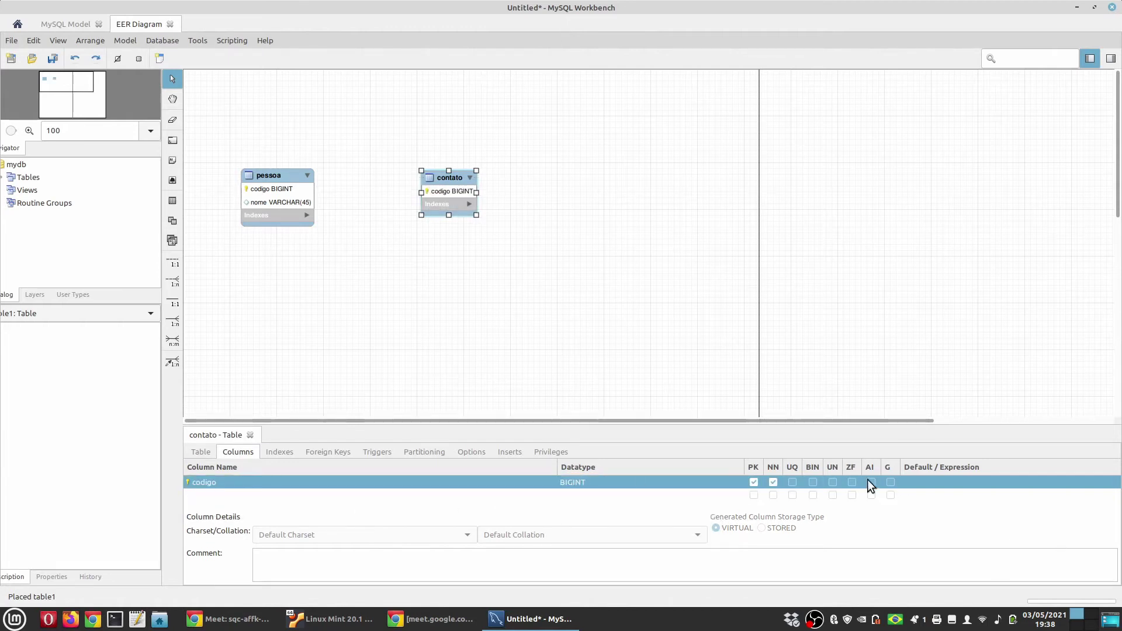
pyautogui.click(870, 482)
# Add tipo and valor VARCHAR(45) columns to contato
pyautogui.click(279, 495)
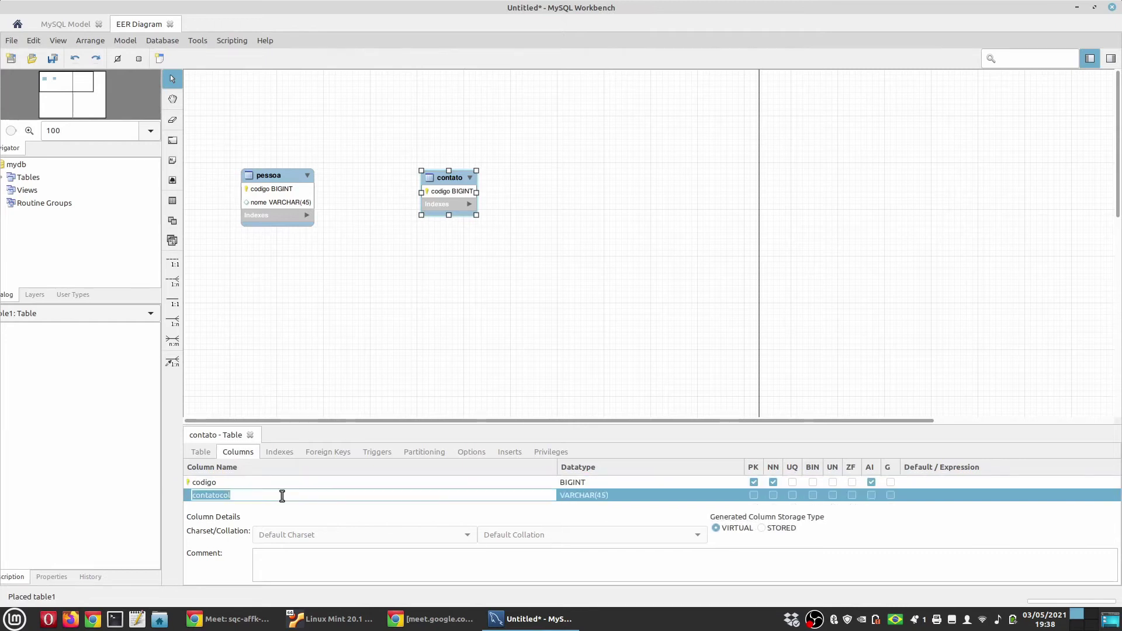
pyautogui.write('tipo')
pyautogui.press('Return')
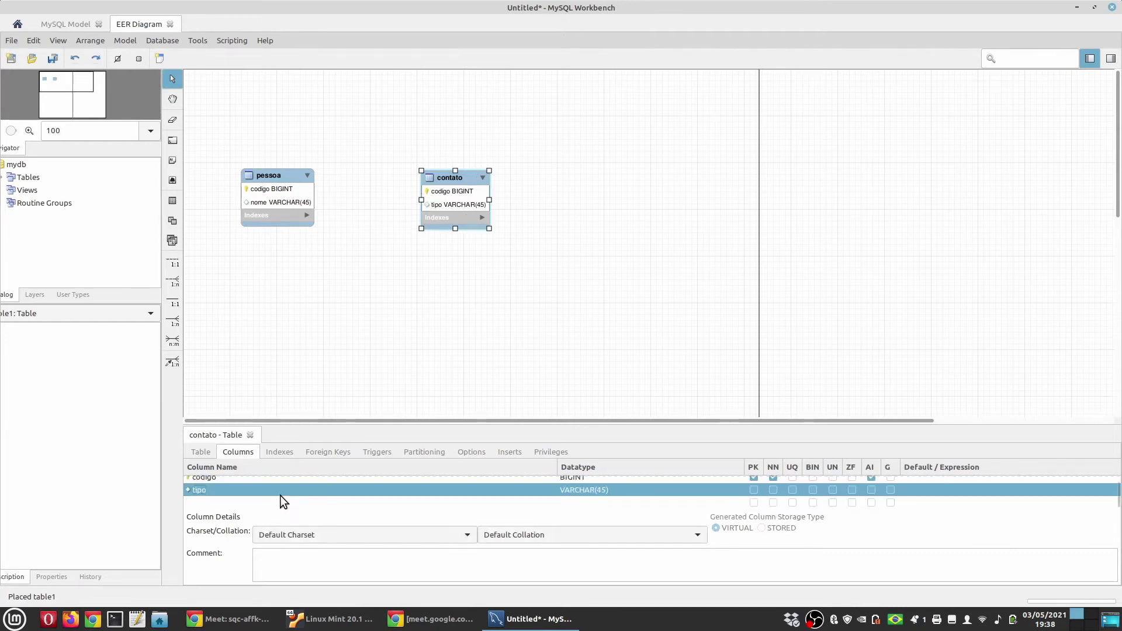
pyautogui.click(215, 501)
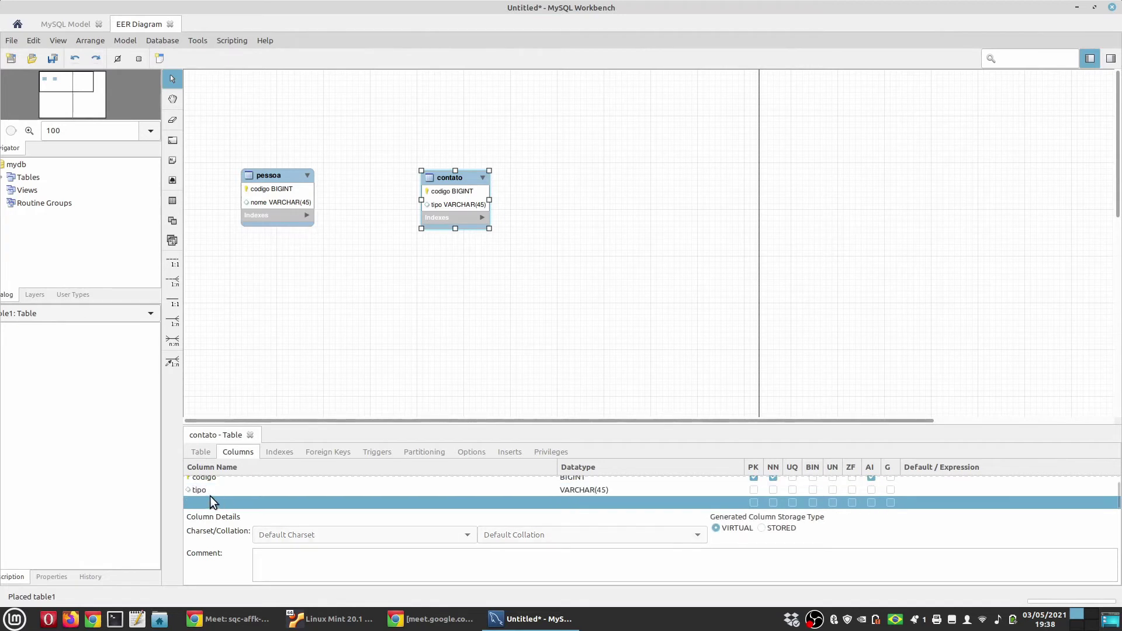
pyautogui.write('valor')
pyautogui.press('Return')
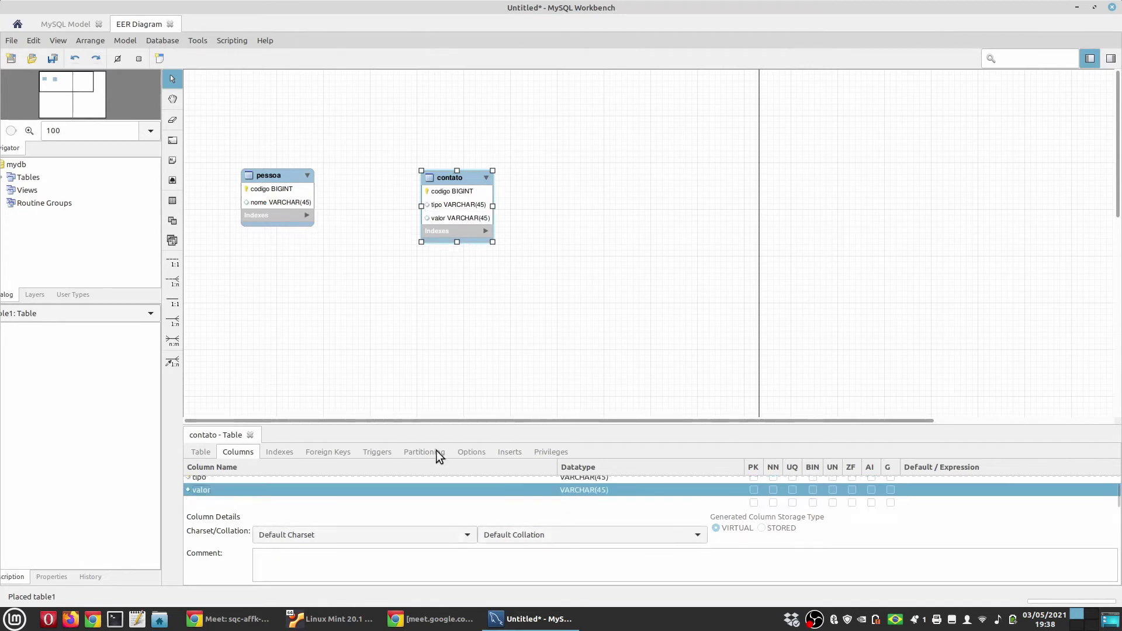
# Enlarge the column editor and move the contato table closer to pessoa
pyautogui.moveTo(491, 424); pyautogui.dragTo(497, 383)
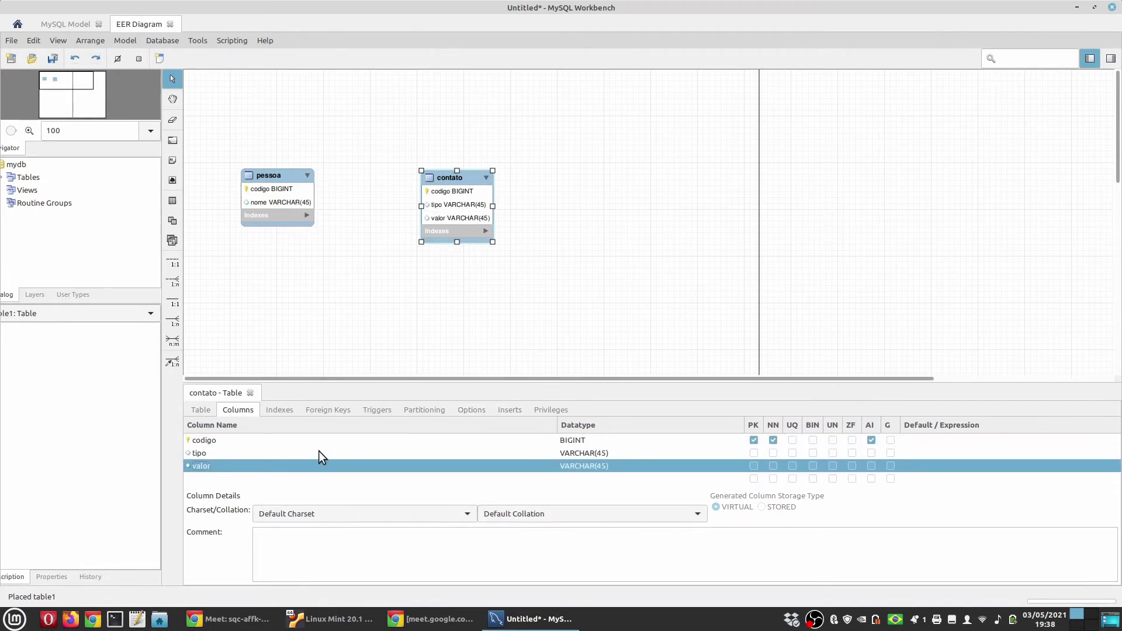
pyautogui.moveTo(435, 176); pyautogui.dragTo(410, 168)
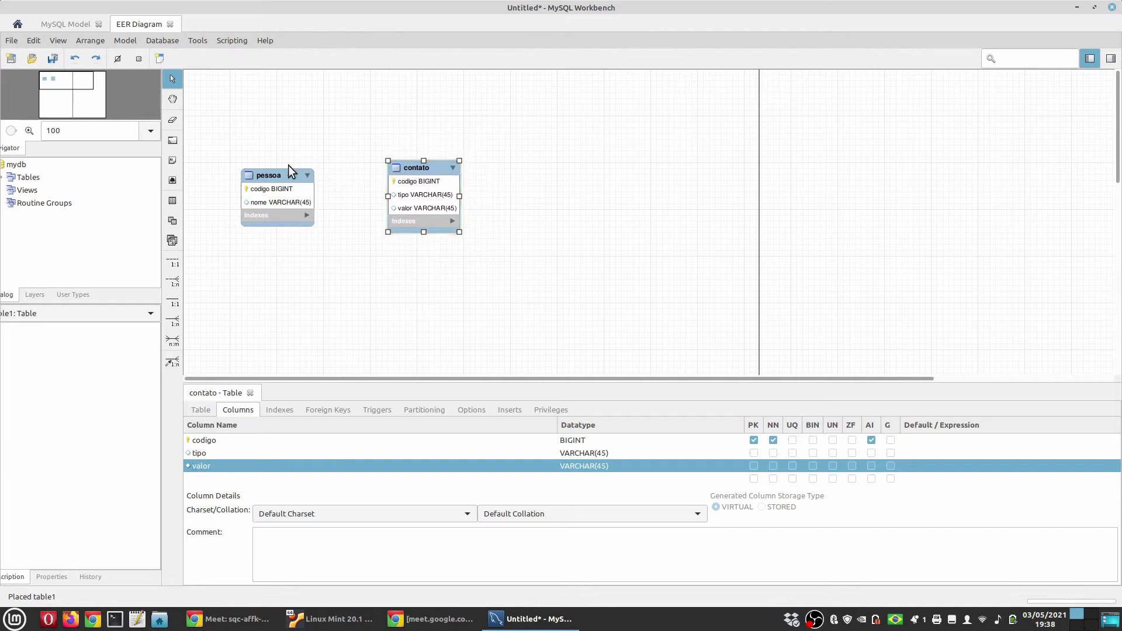
pyautogui.moveTo(289, 172); pyautogui.dragTo(297, 171)
# Start a 1:n non-identifying relationship with contato as the foreign-key table
pyautogui.click(302, 141)
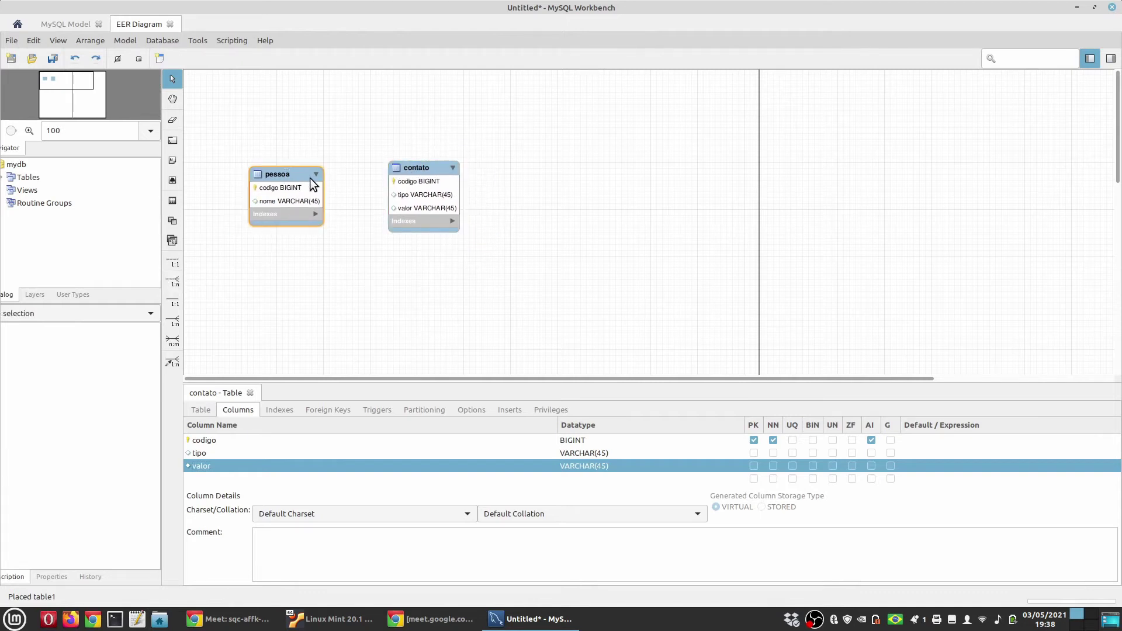
pyautogui.click(175, 284)
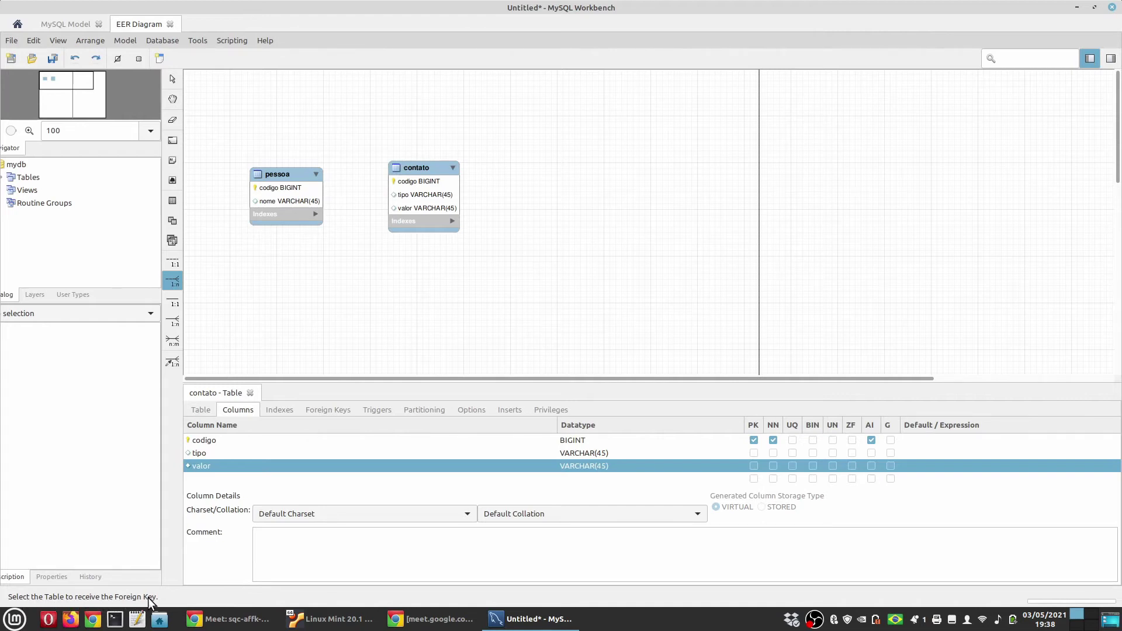
pyautogui.click(416, 167)
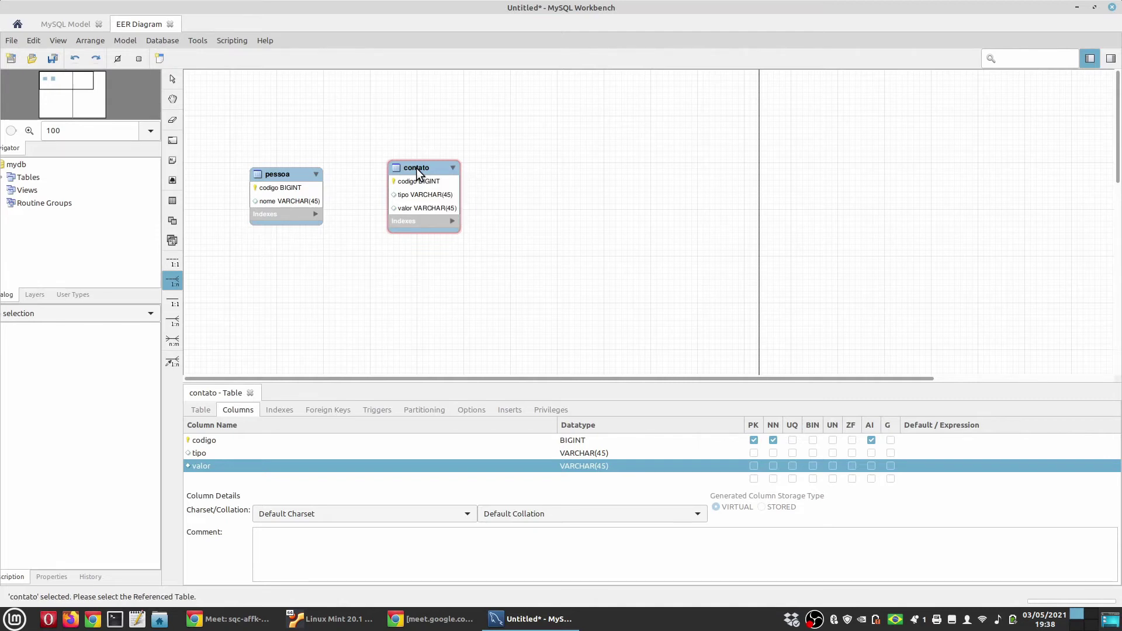